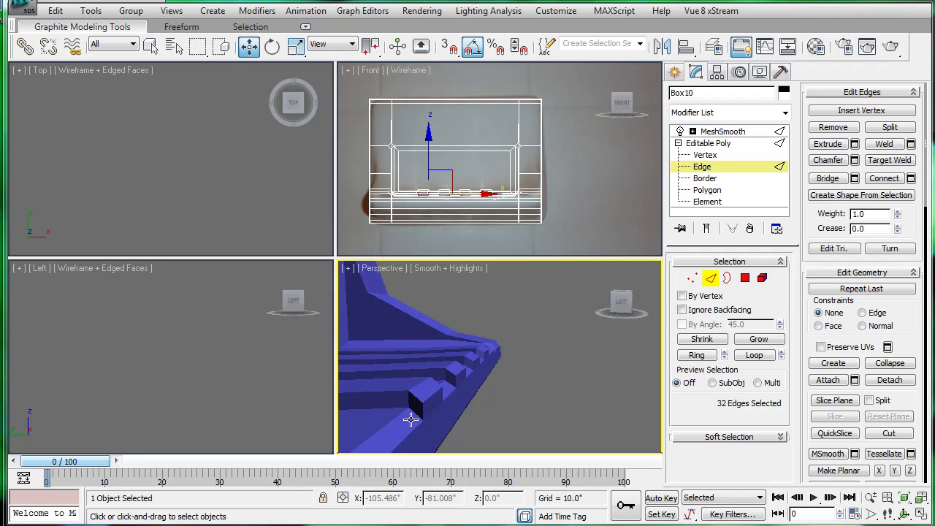
# - Raise the front upper edges of the four ridges slightly along Z, and show the MeshSmooth result without edged faces
pyautogui.keyDown('alt'); pyautogui.moveTo(477, 351); pyautogui.dragTo(502, 360, button='middle'); pyautogui.keyUp('alt')
pyautogui.scroll(2, 477, 354)
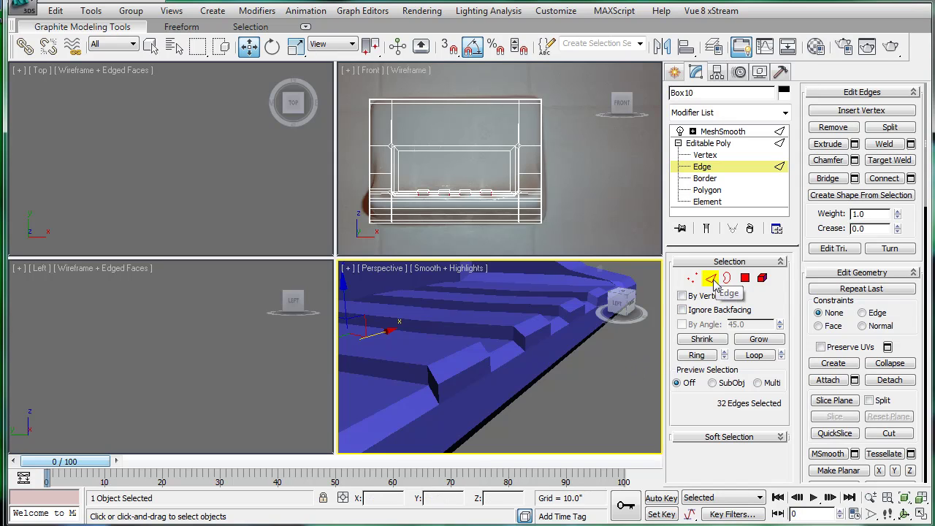
pyautogui.click(462, 373)
pyautogui.press('F4')
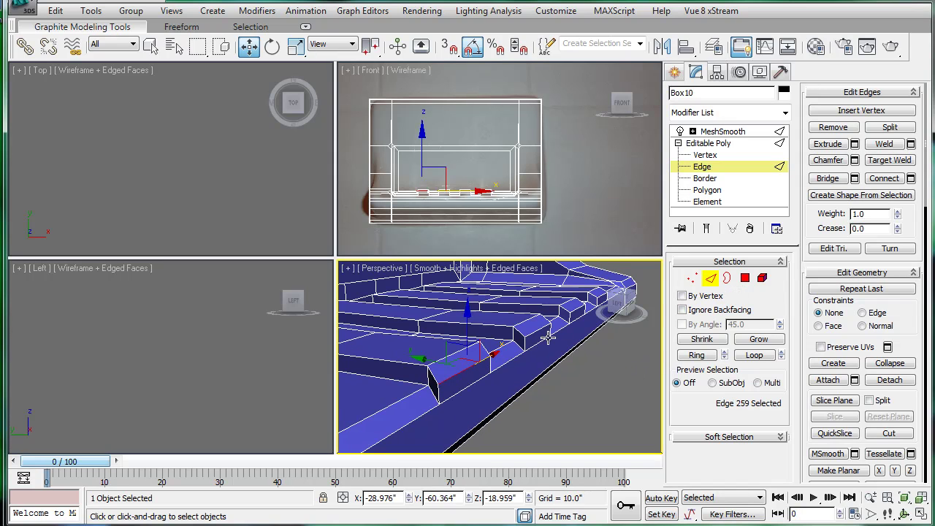
pyautogui.keyDown('ctrl'); pyautogui.click(538, 331); pyautogui.keyUp('ctrl')
pyautogui.moveTo(577, 310); pyautogui.dragTo(557, 310, button='middle')
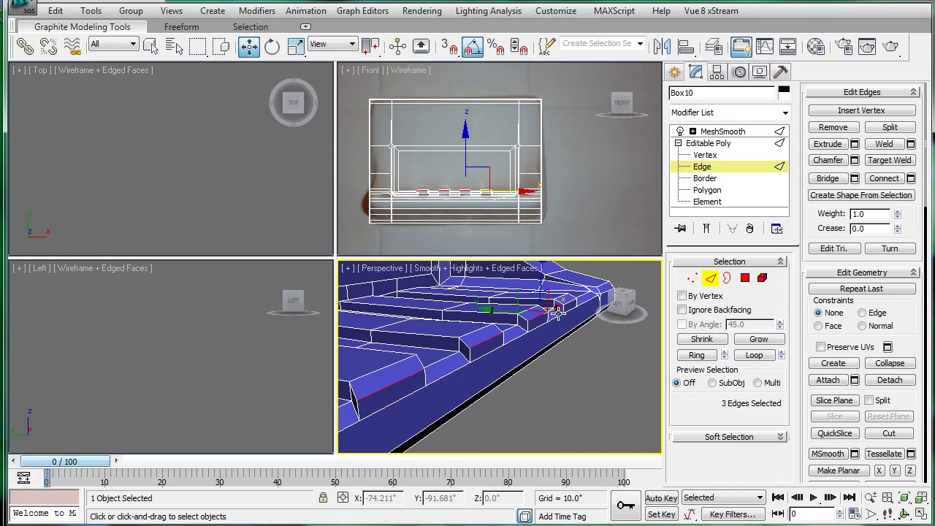
pyautogui.keyDown('ctrl'); pyautogui.click(570, 301); pyautogui.keyUp('ctrl')
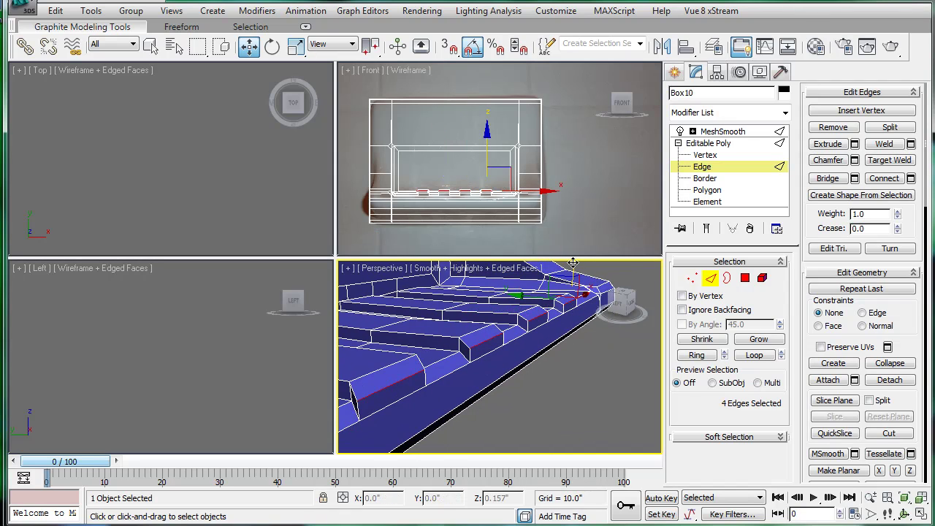
pyautogui.moveTo(574, 262); pyautogui.dragTo(572, 260)
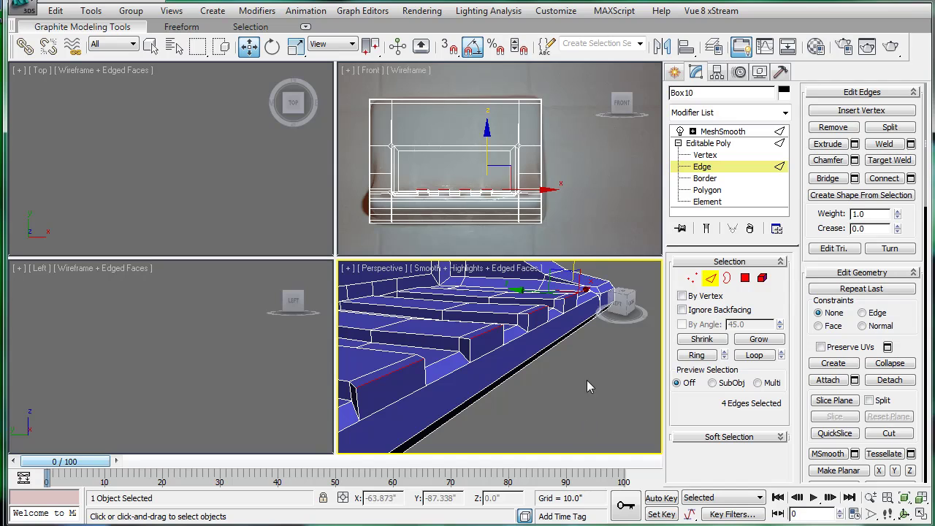
pyautogui.click(712, 143)
pyautogui.click(720, 132)
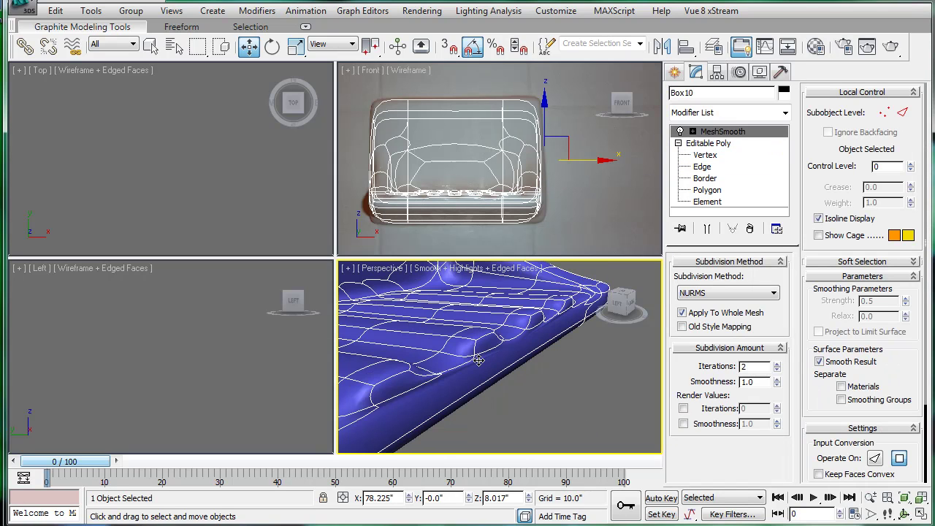
pyautogui.press('F4')
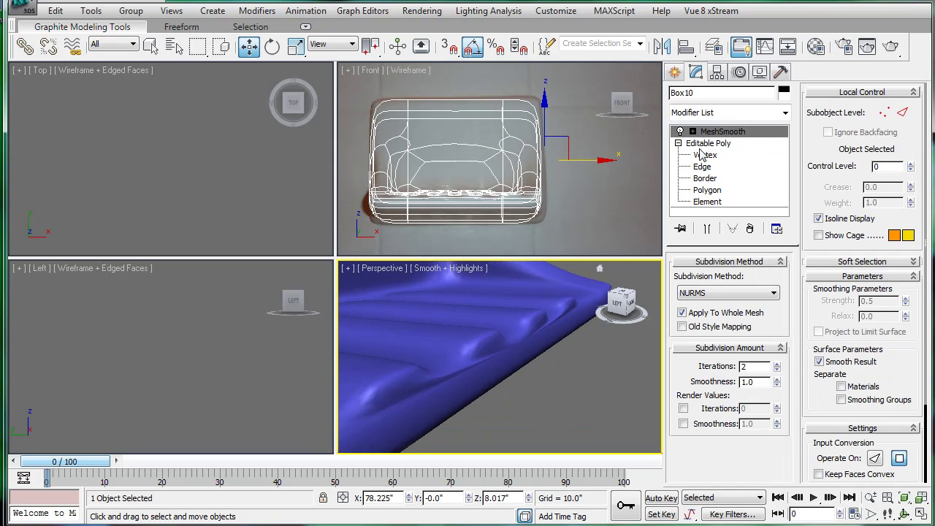
# - Inset the long front-lip polygon below the ridges and view the result with MeshSmooth applied
pyautogui.click(700, 146)
pyautogui.click(707, 190)
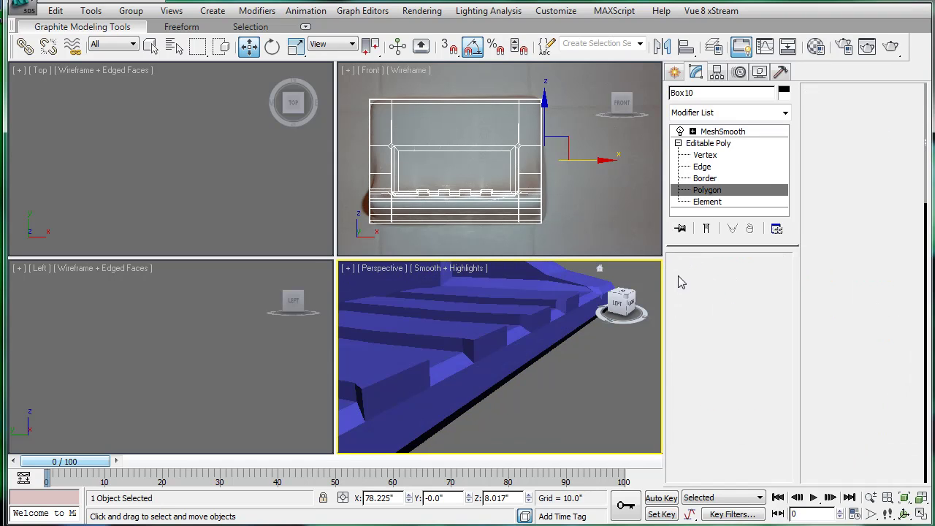
pyautogui.click(559, 333)
pyautogui.click(879, 143)
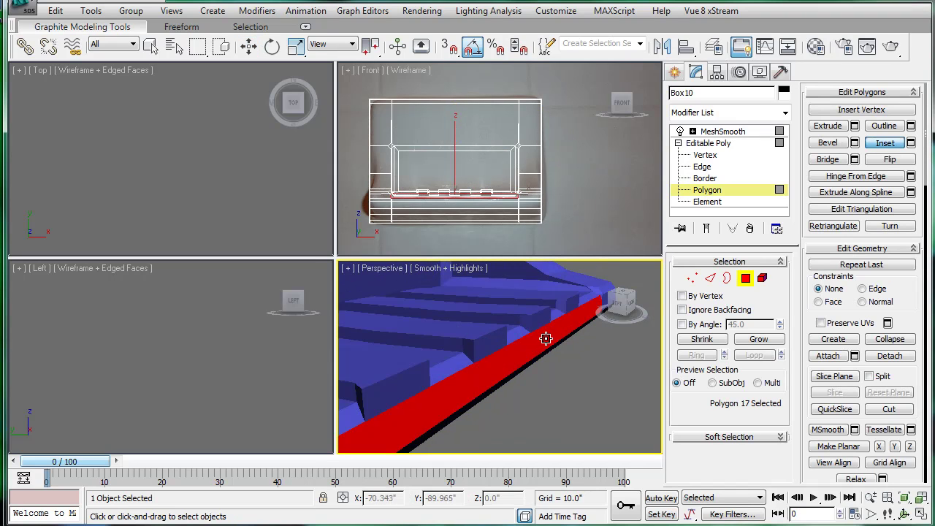
pyautogui.click(701, 132)
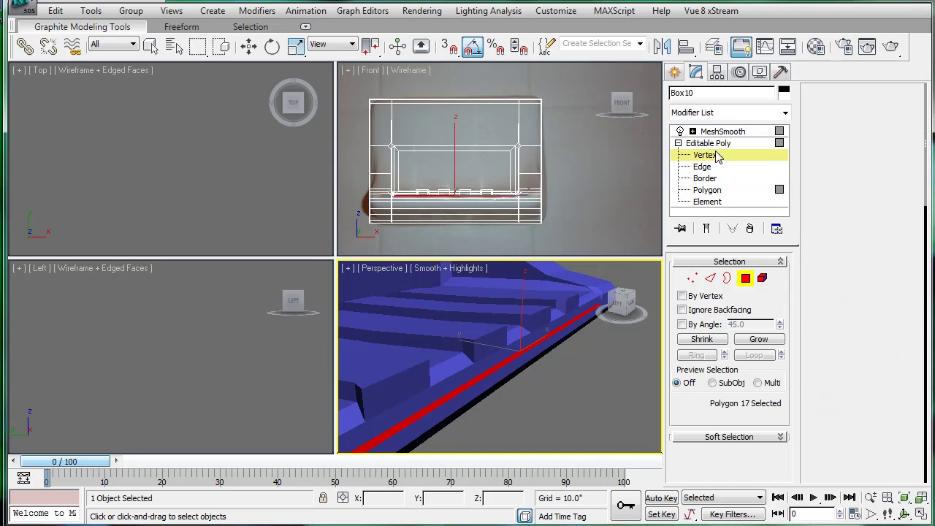
pyautogui.scroll(-4, 482, 328)
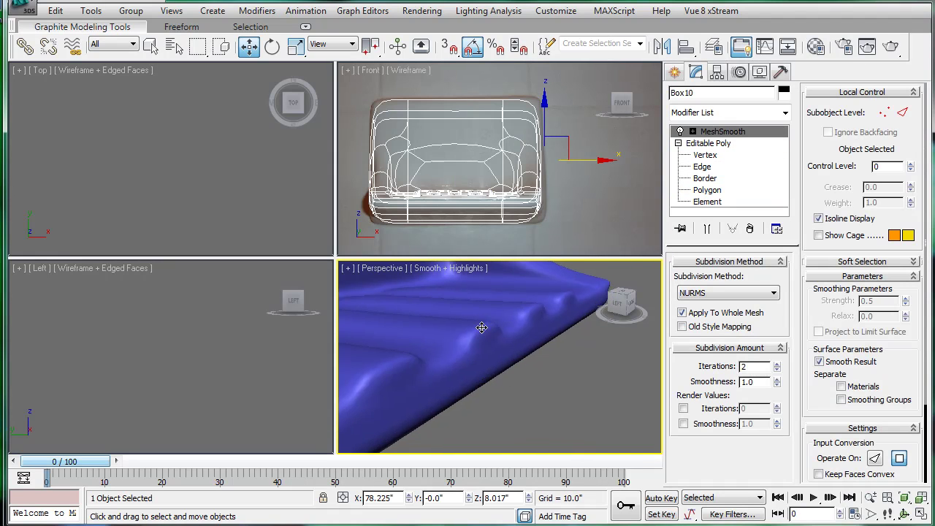
pyautogui.keyDown('alt'); pyautogui.moveTo(512, 340); pyautogui.dragTo(584, 318, button='middle'); pyautogui.keyUp('alt')
# - Target-weld the extra vertex near the left arm's front corner to the adjacent corner vertex
pyautogui.click(691, 143)
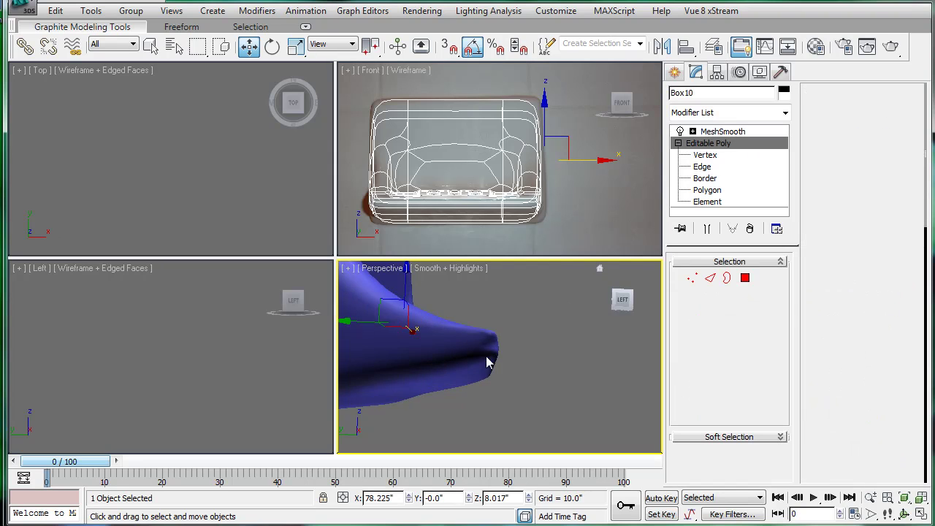
pyautogui.keyDown('alt'); pyautogui.moveTo(486, 361); pyautogui.dragTo(507, 362, button='middle'); pyautogui.keyUp('alt')
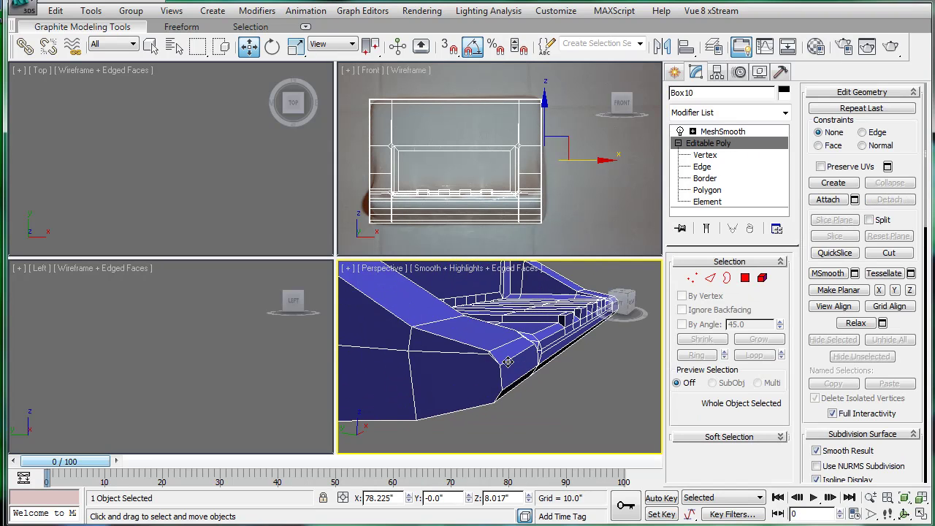
pyautogui.scroll(2, 517, 365)
pyautogui.scroll(-1, 515, 366)
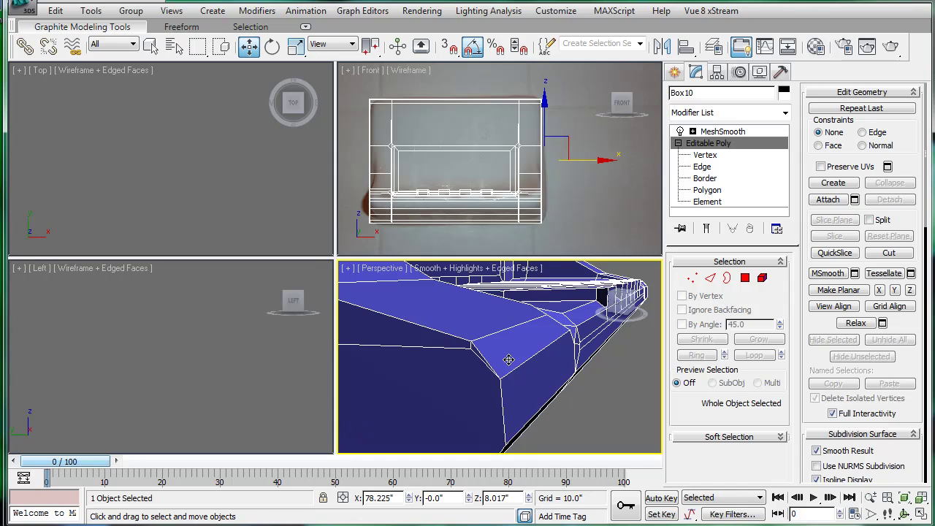
pyautogui.click(712, 156)
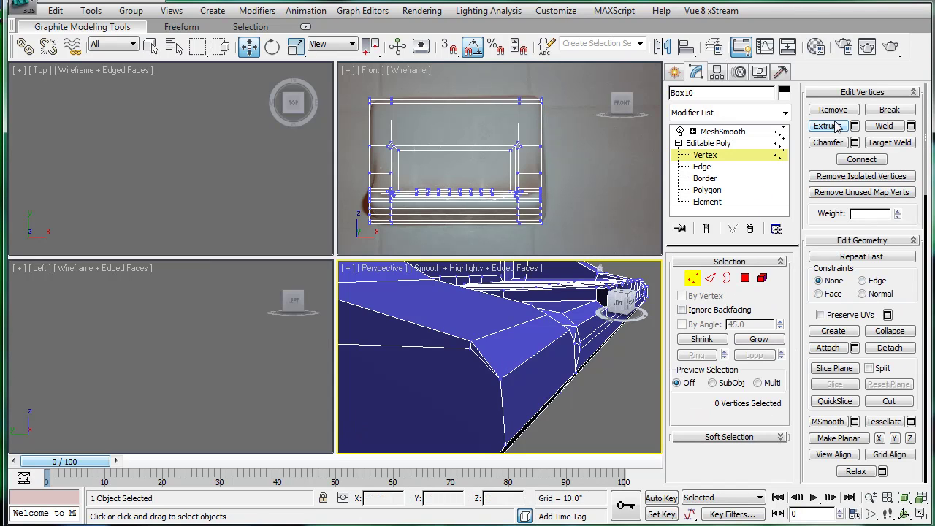
pyautogui.click(876, 143)
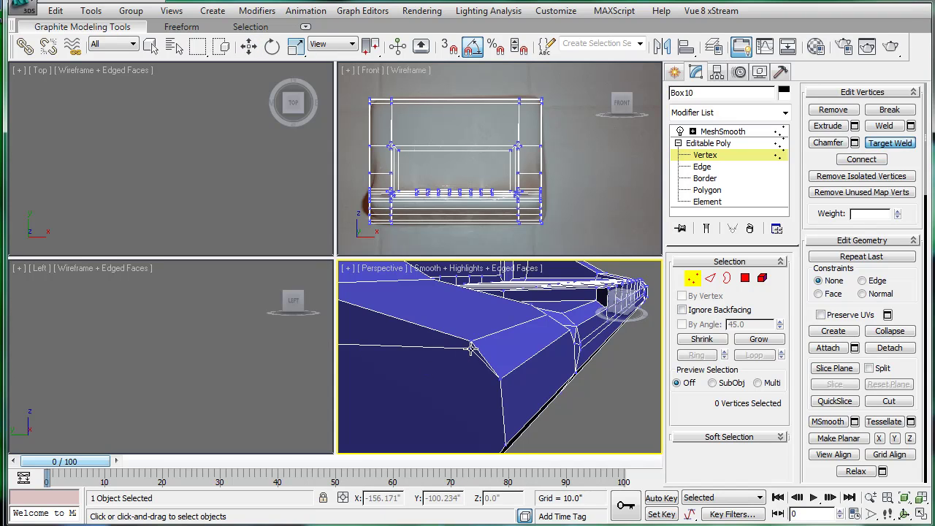
pyautogui.click(500, 378)
pyautogui.scroll(-3, 513, 369)
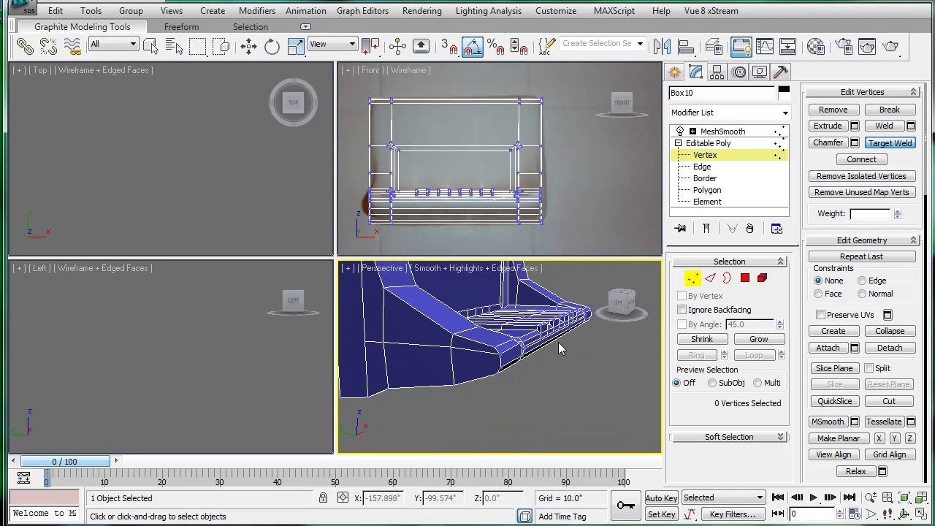
# - Target-weld the matching vertex at the opposite arm's front corner and check the smoothed mesh without edged faces
pyautogui.keyDown('alt'); pyautogui.moveTo(559, 346); pyautogui.dragTo(464, 325, button='middle'); pyautogui.keyUp('alt')
pyautogui.scroll(4, 373, 338)
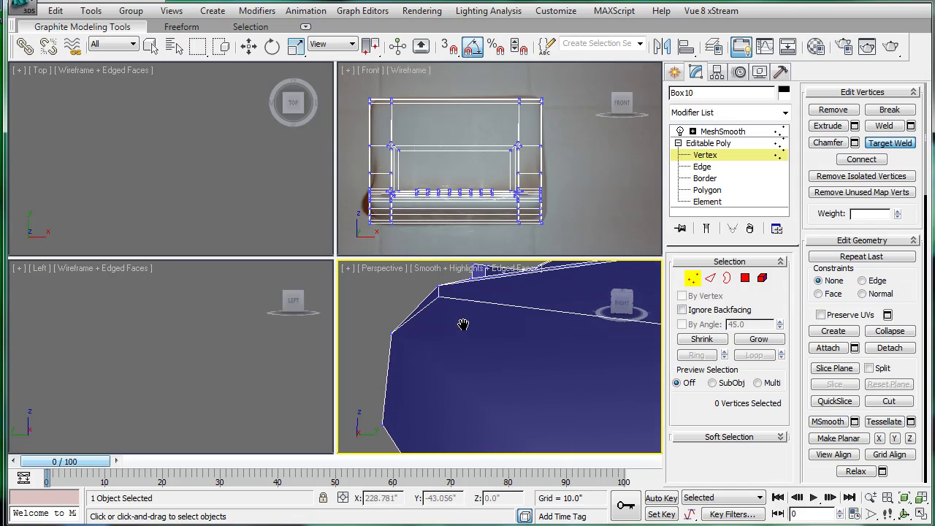
pyautogui.click(389, 335)
pyautogui.click(722, 132)
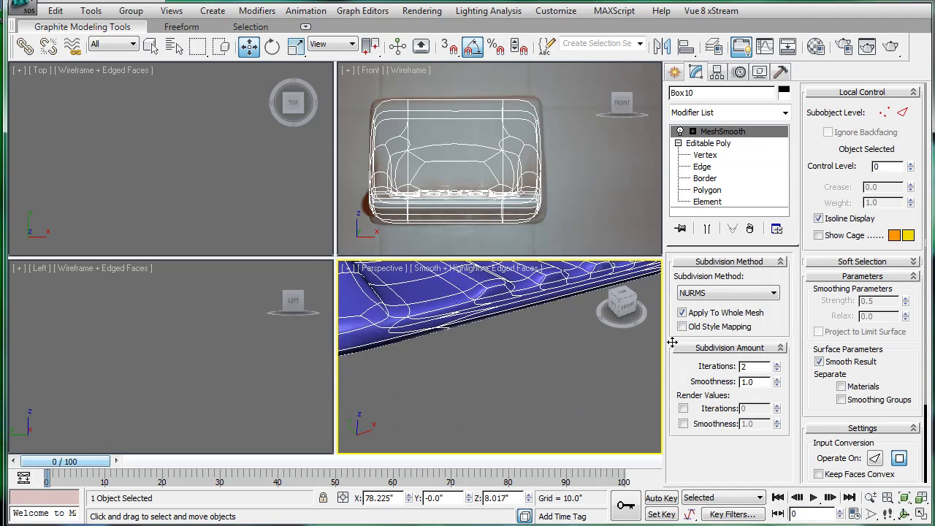
pyautogui.scroll(-3, 672, 342)
pyautogui.press('F4')
pyautogui.scroll(-3, 460, 326)
pyautogui.keyDown('alt'); pyautogui.moveTo(459, 326); pyautogui.dragTo(621, 292, button='middle'); pyautogui.keyUp('alt')
# - Delete the thin dark polygon running along the rear edge of the holder's left side
pyautogui.click(707, 143)
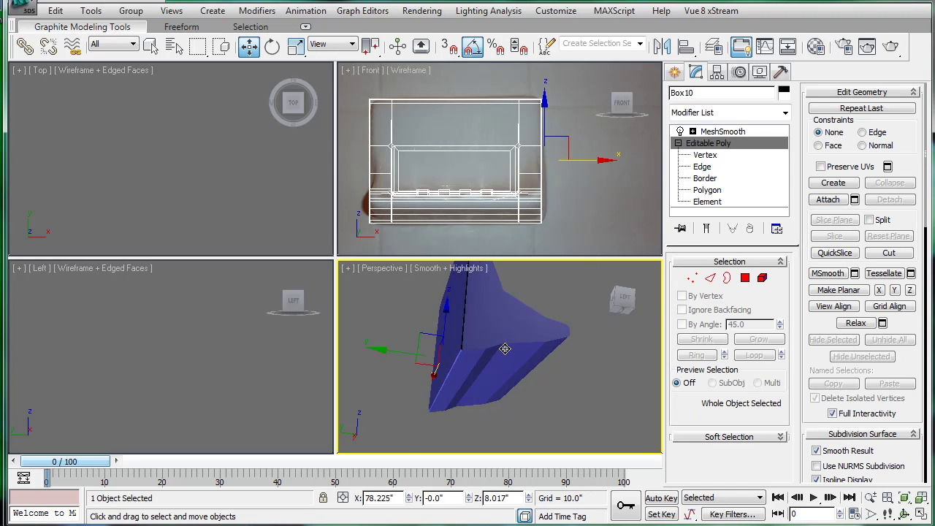
pyautogui.scroll(3, 505, 348)
pyautogui.press('F4')
pyautogui.keyDown('alt'); pyautogui.moveTo(511, 351); pyautogui.dragTo(559, 355, button='middle'); pyautogui.keyUp('alt')
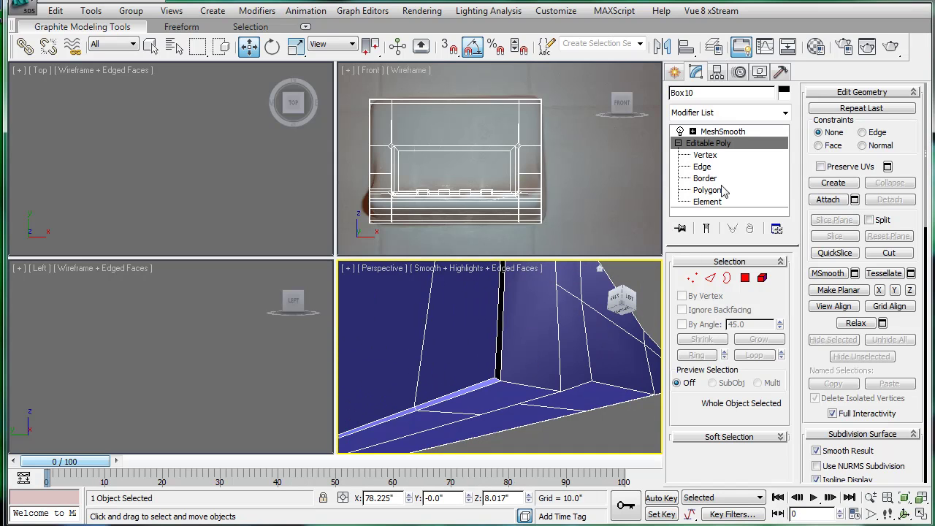
pyautogui.click(704, 167)
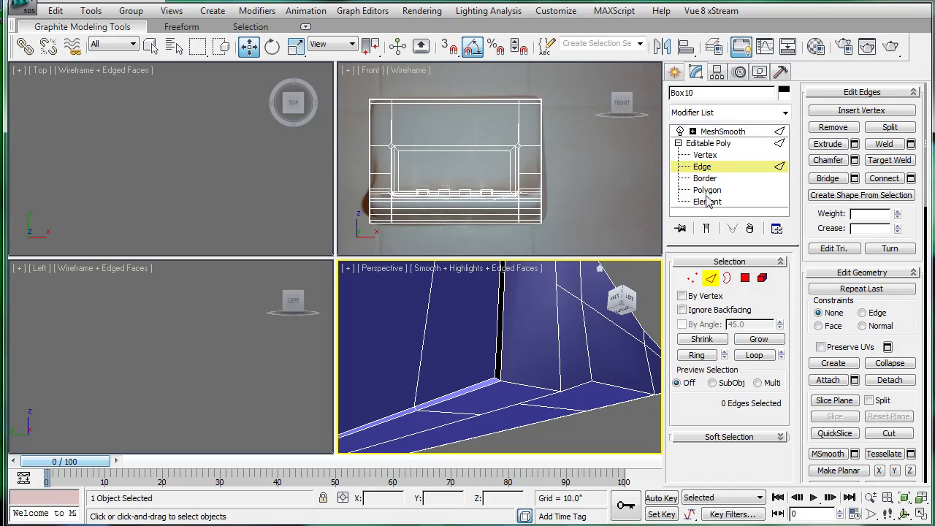
pyautogui.click(707, 191)
pyautogui.click(499, 335)
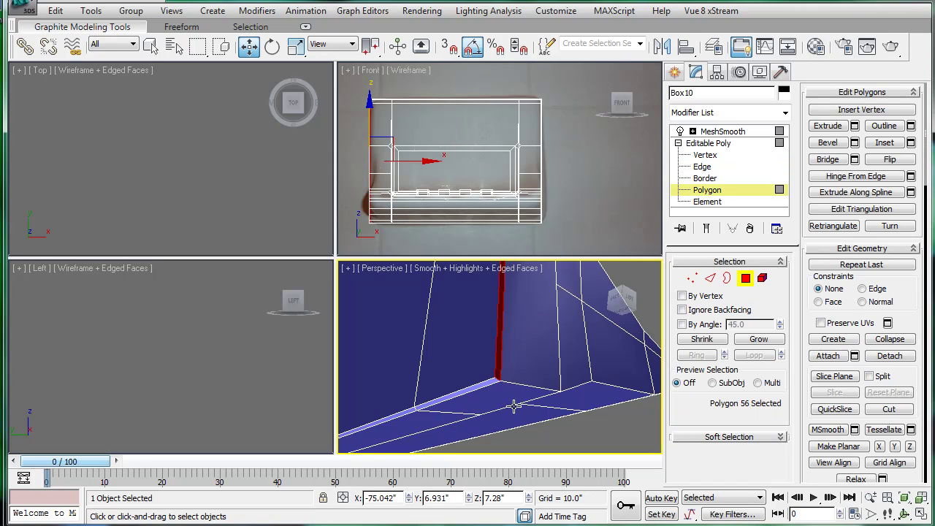
pyautogui.press('Delete')
# - Delete the narrow black polygon at the upper back corner where the back meets the left side
pyautogui.keyDown('alt'); pyautogui.moveTo(531, 394); pyautogui.dragTo(505, 431, button='middle'); pyautogui.keyUp('alt')
pyautogui.scroll(-4, 515, 398)
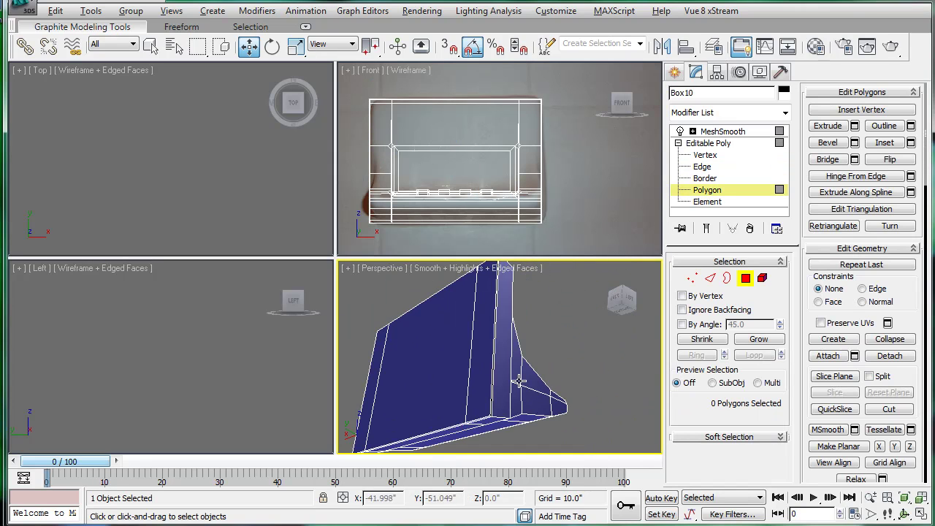
pyautogui.moveTo(519, 383)
pyautogui.keyDown('alt'); pyautogui.mouseDown(button='middle')
pyautogui.moveTo(513, 434)
pyautogui.moveTo(496, 341)
pyautogui.moveTo(502, 381)
pyautogui.mouseUp(button='middle'); pyautogui.keyUp('alt')
pyautogui.scroll(6, 504, 341)
pyautogui.moveTo(502, 381); pyautogui.dragTo(497, 361, button='middle')
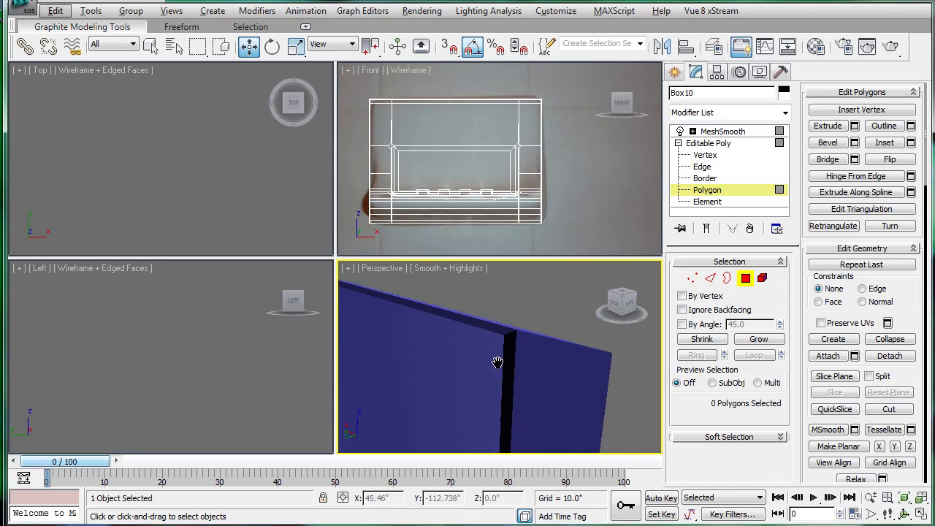
pyautogui.click(507, 368)
pyautogui.press('Delete')
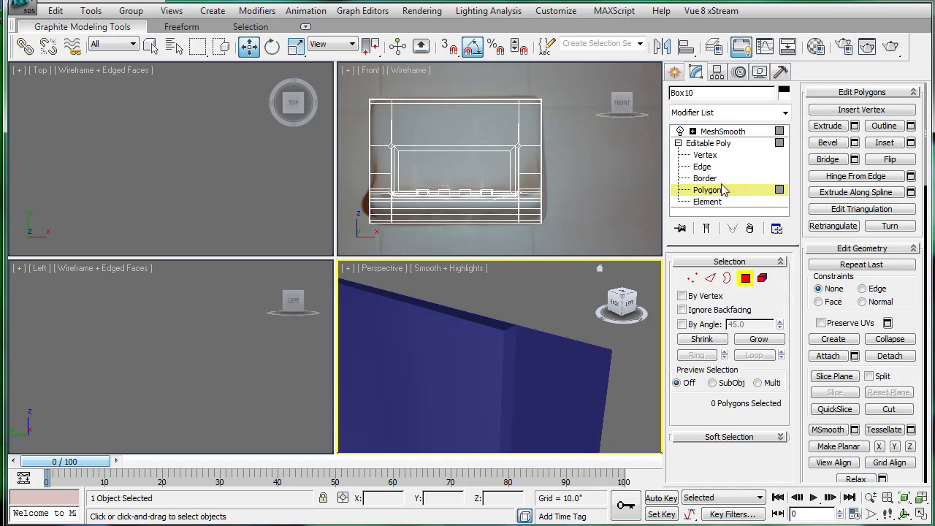
# - Select the four-edge open border along the left side's rear edge, clear the selection, and inspect the strip
pyautogui.click(507, 339)
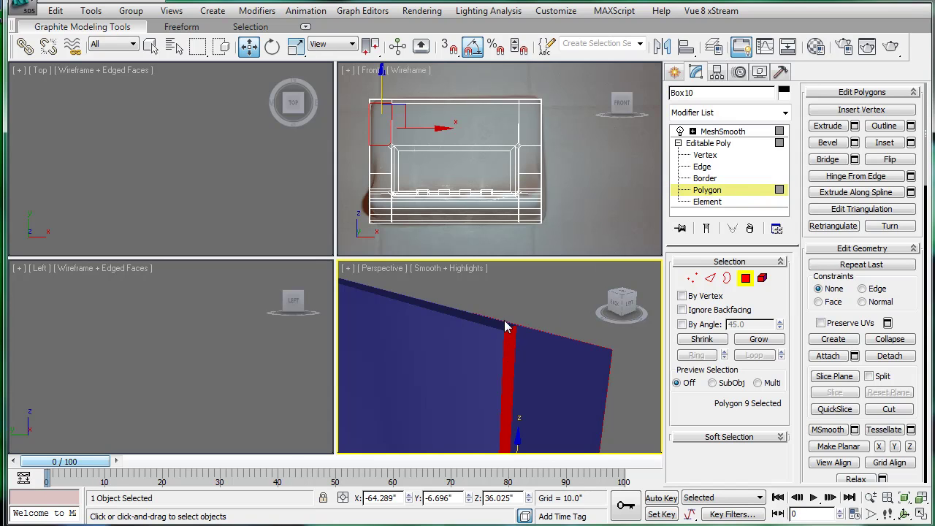
pyautogui.moveTo(508, 326)
pyautogui.keyDown('alt'); pyautogui.mouseDown(button='middle')
pyautogui.moveTo(468, 306)
pyautogui.moveTo(498, 336)
pyautogui.moveTo(408, 307)
pyautogui.moveTo(445, 334)
pyautogui.moveTo(613, 341)
pyautogui.moveTo(510, 326)
pyautogui.mouseUp(button='middle'); pyautogui.keyUp('alt')
pyautogui.click(424, 327)
pyautogui.press('3')
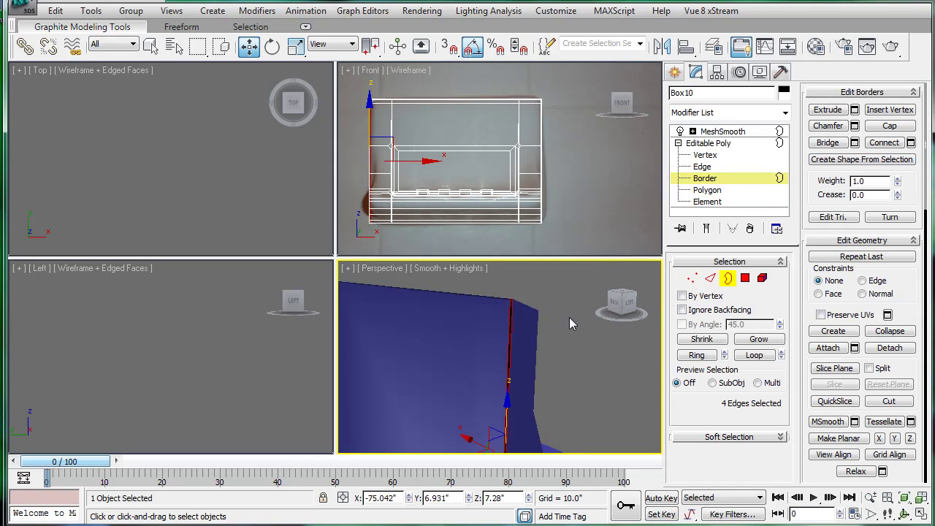
pyautogui.click(529, 276)
pyautogui.scroll(-5, 529, 277)
pyautogui.keyDown('alt'); pyautogui.moveTo(520, 352); pyautogui.dragTo(543, 382, button='middle'); pyautogui.keyUp('alt')
pyautogui.scroll(5, 533, 360)
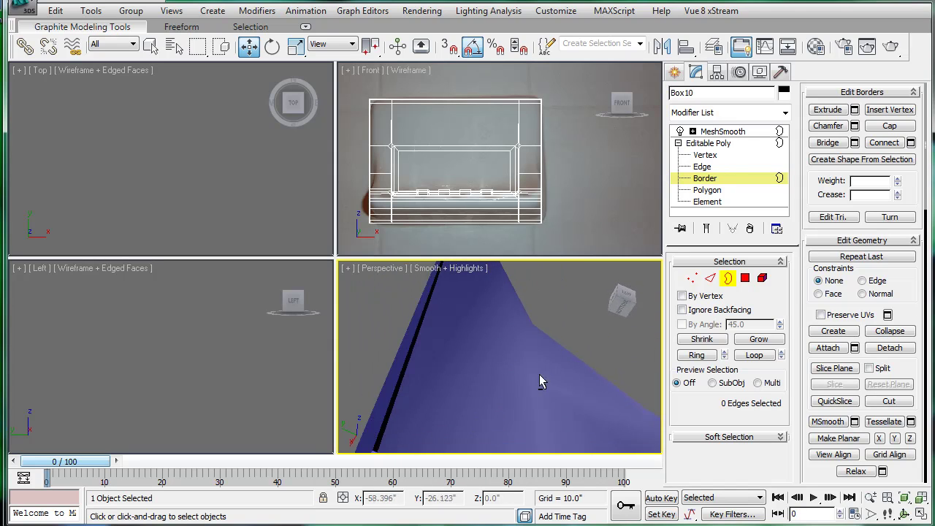
# - Check the left side's mesh with edged faces, and view the MeshSmooth result without them
pyautogui.press('1')
pyautogui.moveTo(492, 362); pyautogui.dragTo(445, 405, button='middle')
pyautogui.press('F4')
pyautogui.scroll(-4, 523, 371)
pyautogui.click(714, 143)
pyautogui.click(722, 132)
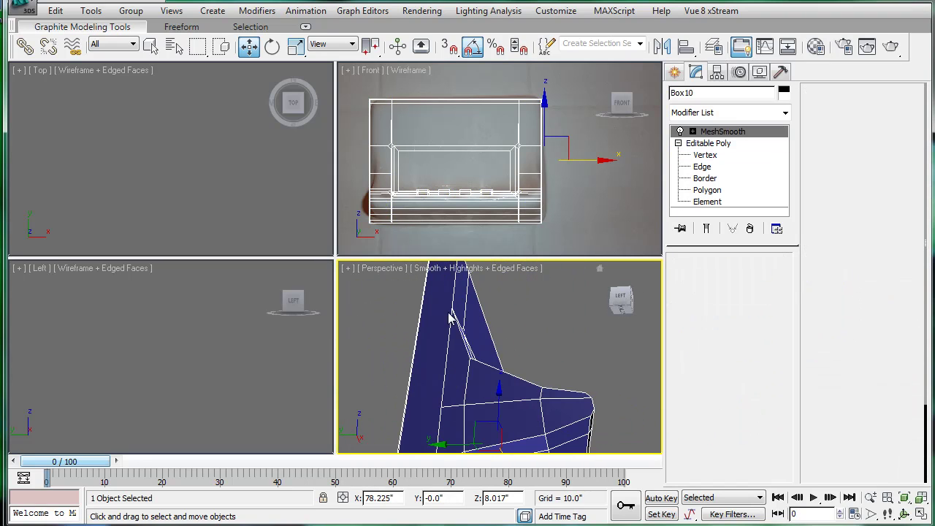
pyautogui.press('F4')
pyautogui.keyDown('alt'); pyautogui.moveTo(451, 318); pyautogui.dragTo(453, 376, button='middle'); pyautogui.keyUp('alt')
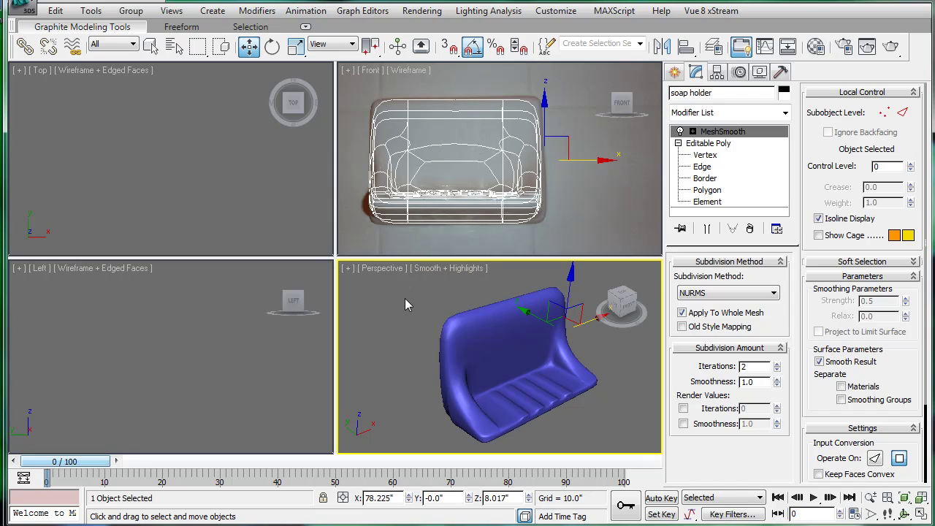
# - Create a box below the soap holder in the Front view, about 3.84" long and 5.12" high, and set its width to 7"
pyautogui.scroll(-4, 438, 179)
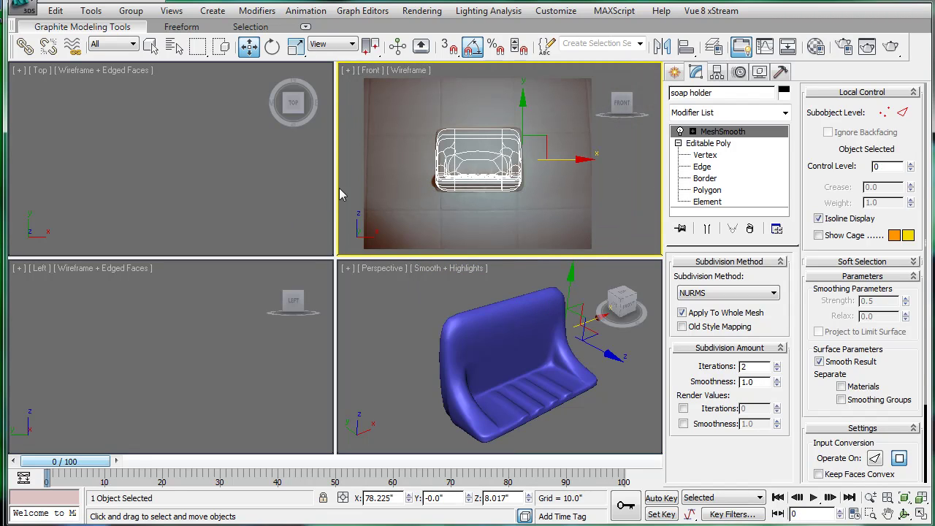
pyautogui.click(674, 72)
pyautogui.click(699, 163)
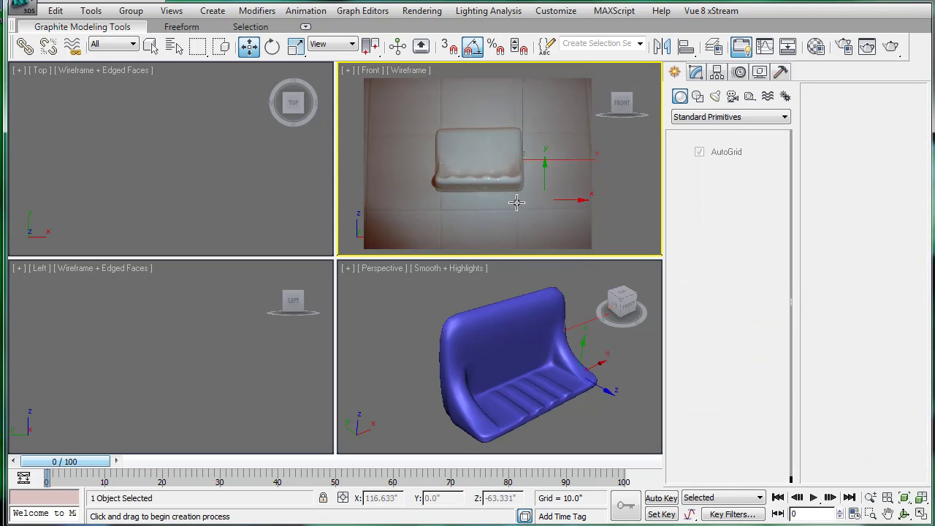
pyautogui.moveTo(486, 217); pyautogui.dragTo(551, 219)
pyautogui.click(553, 222)
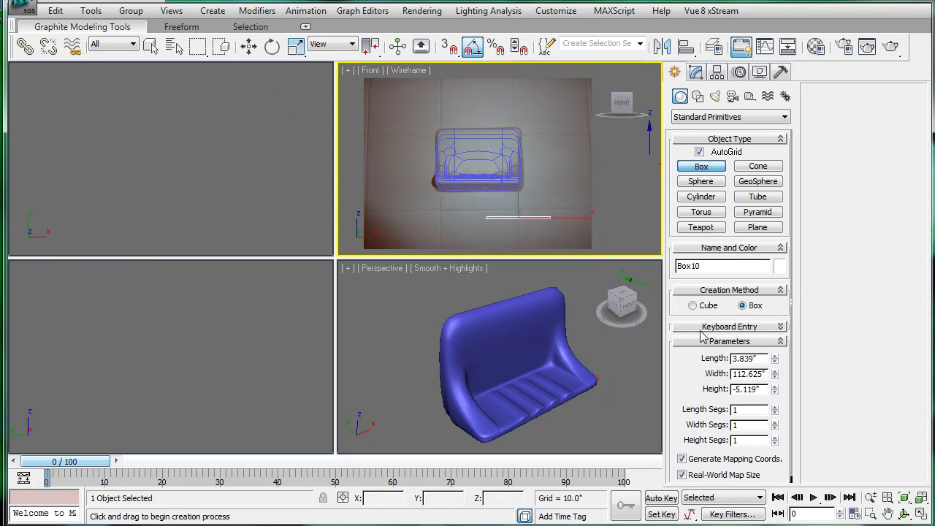
pyautogui.click(767, 373)
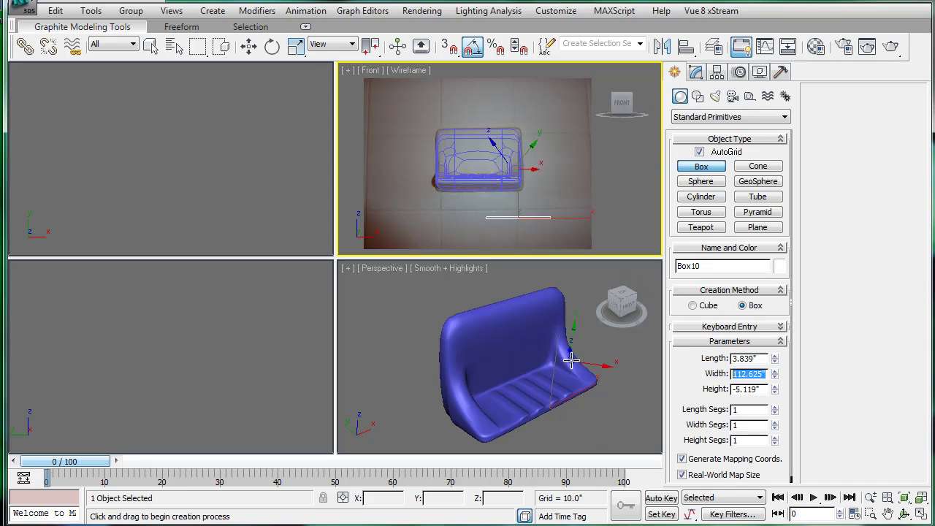
pyautogui.press('Return')
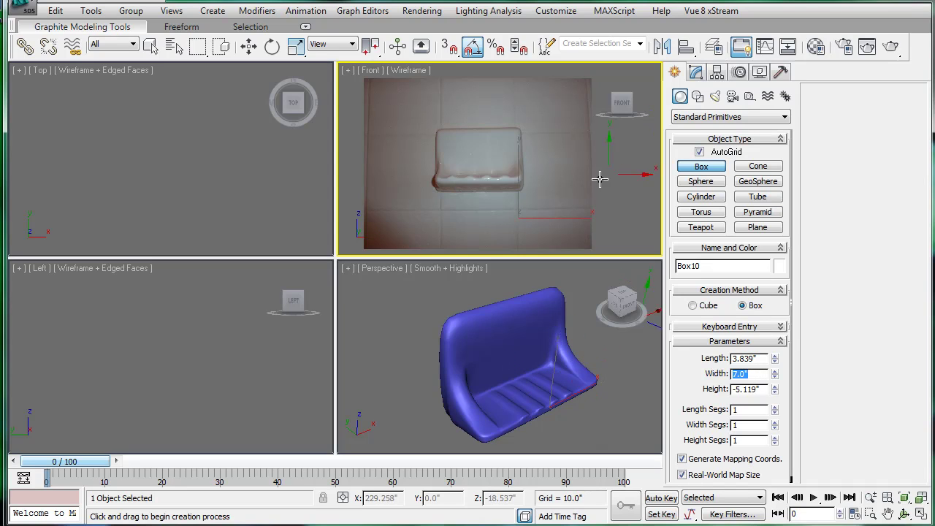
pyautogui.rightClick(599, 179)
pyautogui.click(583, 182)
# - Scale the soap holder down uniformly to roughly the size of the 7" reference box
pyautogui.click(510, 161)
pyautogui.press('r')
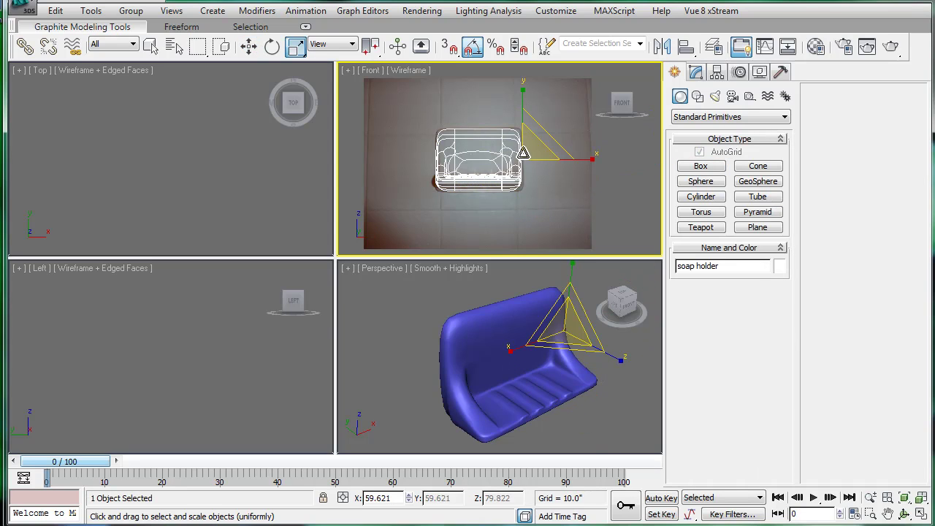
pyautogui.moveTo(532, 158); pyautogui.dragTo(531, 253)
pyautogui.scroll(3, 554, 161)
pyautogui.moveTo(544, 149); pyautogui.dragTo(537, 136, button='middle')
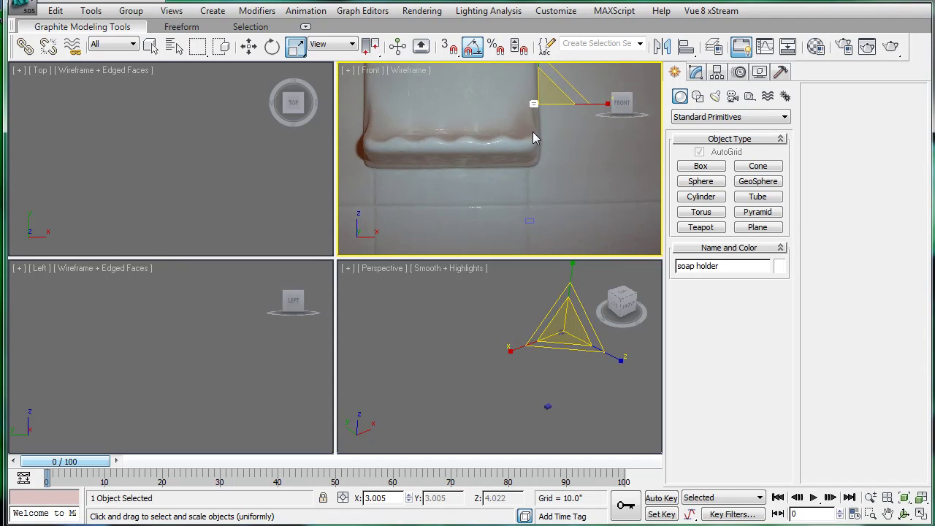
# - Move the soap holder directly above the reference box and refine its scale to match the box's width
pyautogui.press('w')
pyautogui.moveTo(554, 80); pyautogui.dragTo(552, 181)
pyautogui.scroll(3, 552, 186)
pyautogui.moveTo(577, 243); pyautogui.dragTo(543, 183, button='middle')
pyautogui.scroll(4, 543, 183)
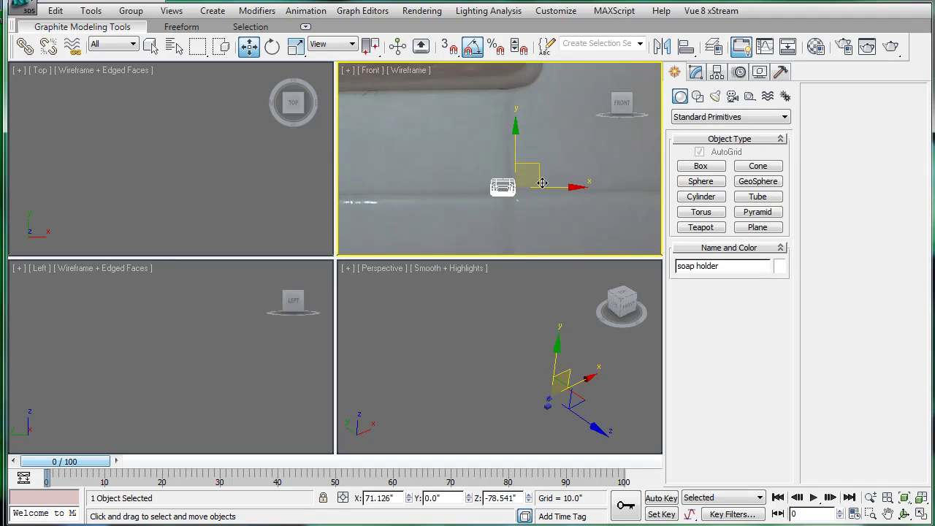
pyautogui.moveTo(528, 226); pyautogui.dragTo(532, 127, button='middle')
pyautogui.moveTo(512, 80); pyautogui.dragTo(530, 126)
pyautogui.press('r')
pyautogui.press('w')
# - Delete the 7" reference box and select the soap holder again
pyautogui.click(513, 186)
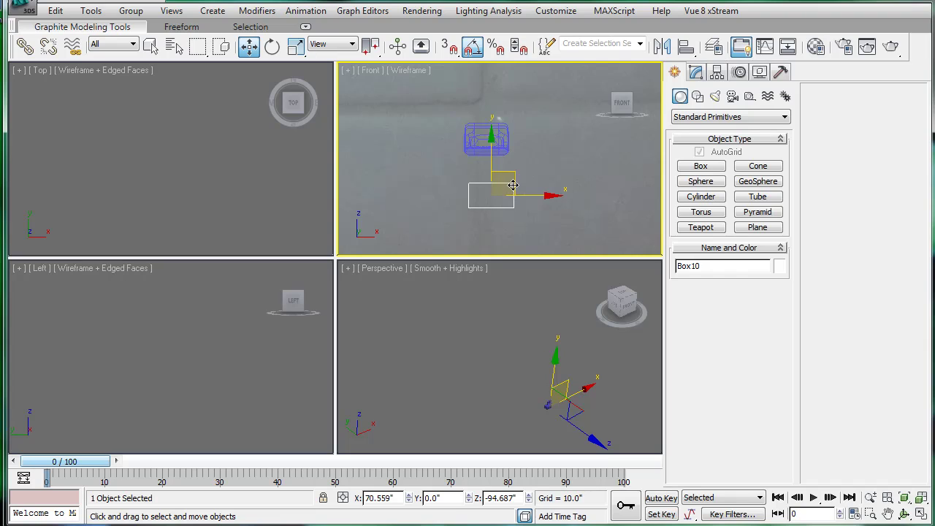
pyautogui.press('Delete')
pyautogui.click(477, 127)
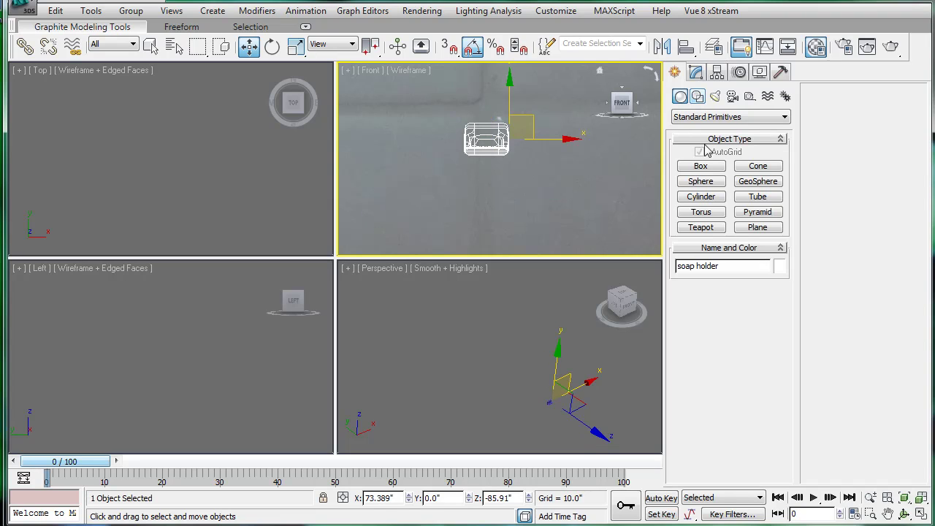
# - Check the Material Editor, set the soap holder's object color to black, and clear the selection
pyautogui.press('m')
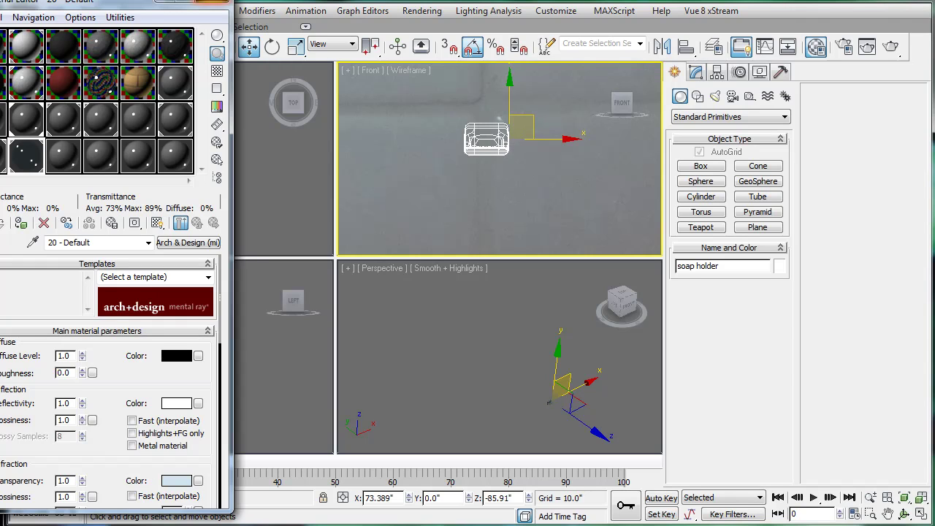
pyautogui.click(816, 47)
pyautogui.click(697, 73)
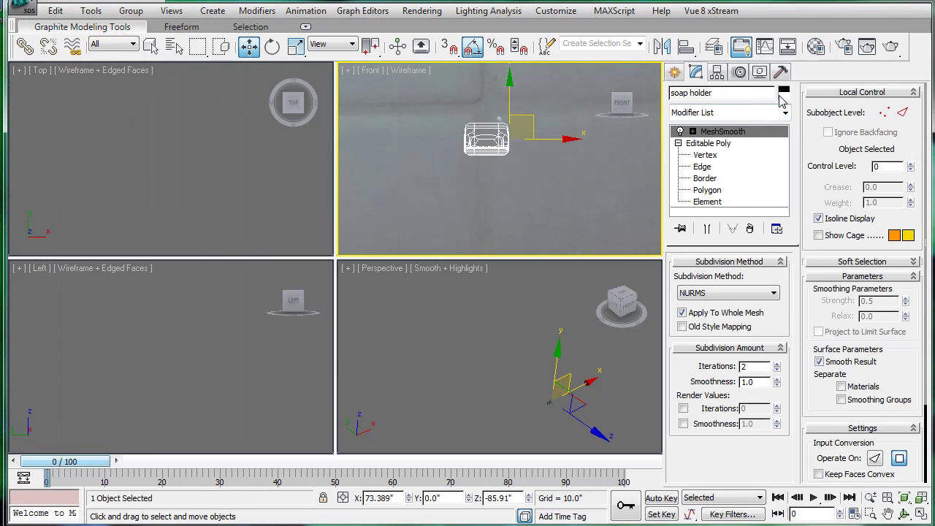
pyautogui.click(783, 92)
pyautogui.click(580, 293)
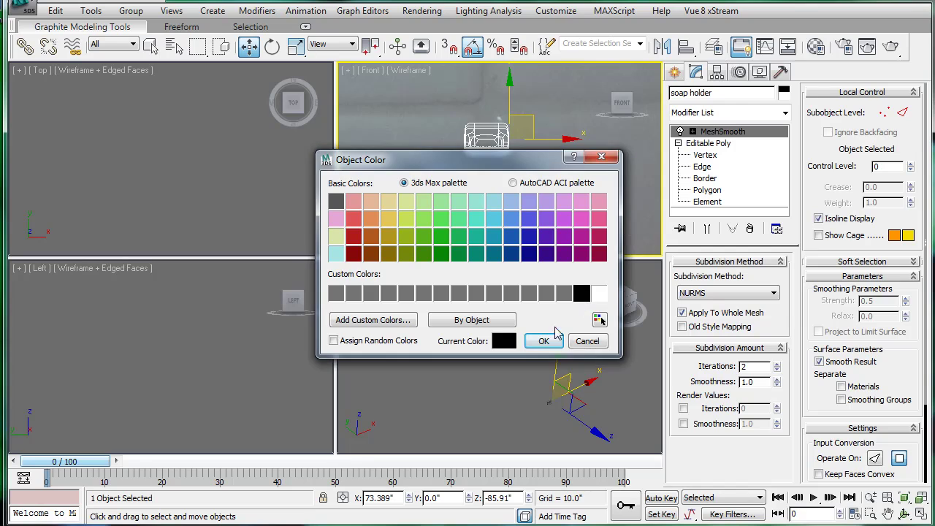
pyautogui.click(544, 340)
pyautogui.click(490, 172)
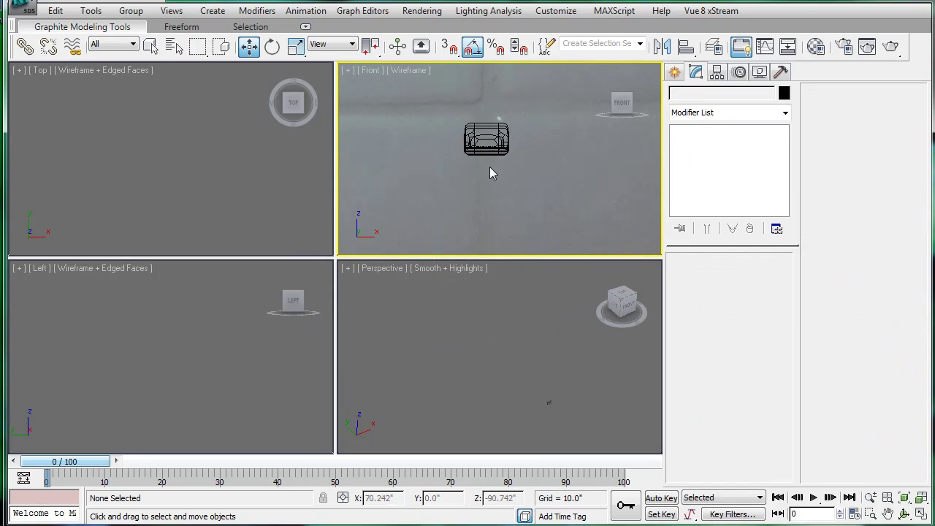
# - Unhide all objects and move the soap holder in the Top view over the bathtub, to X -5.732", Y 3.828"
pyautogui.rightClick(498, 161)
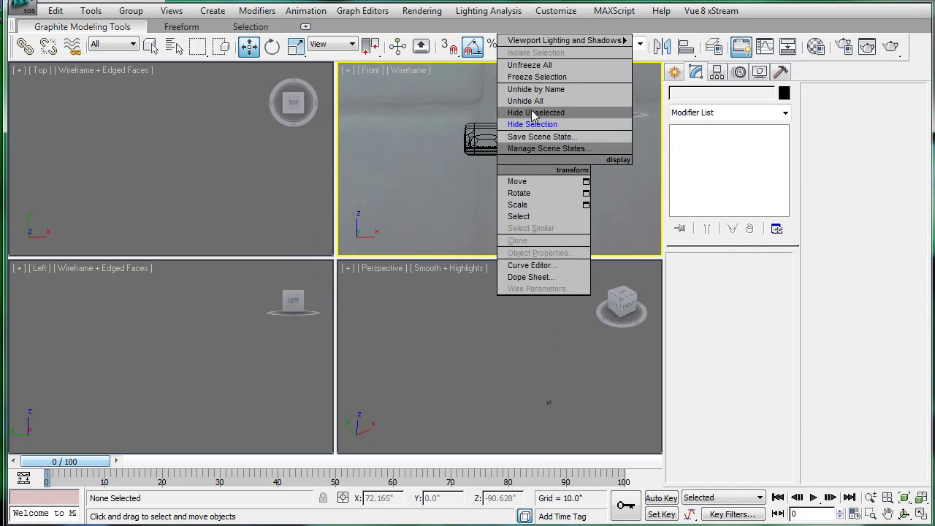
pyautogui.click(529, 103)
pyautogui.click(499, 137)
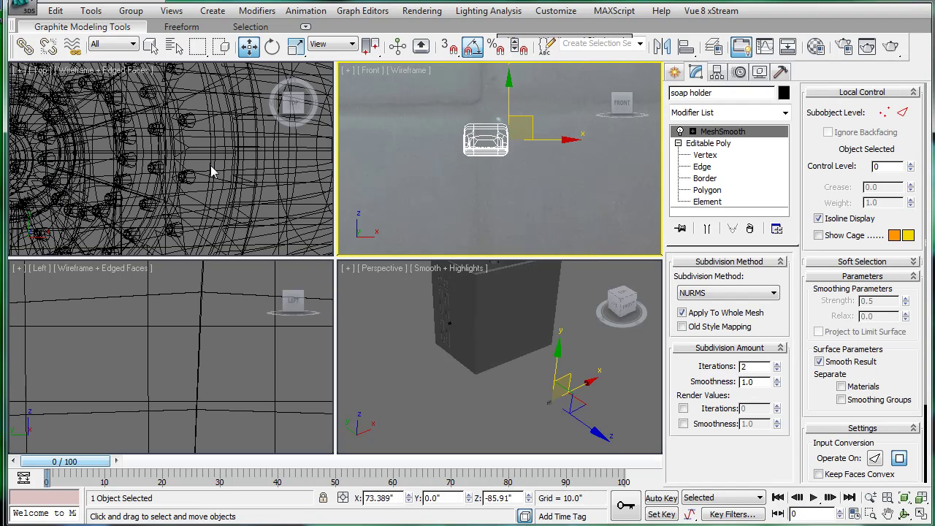
pyautogui.scroll(3, 179, 179)
pyautogui.scroll(-8, 179, 179)
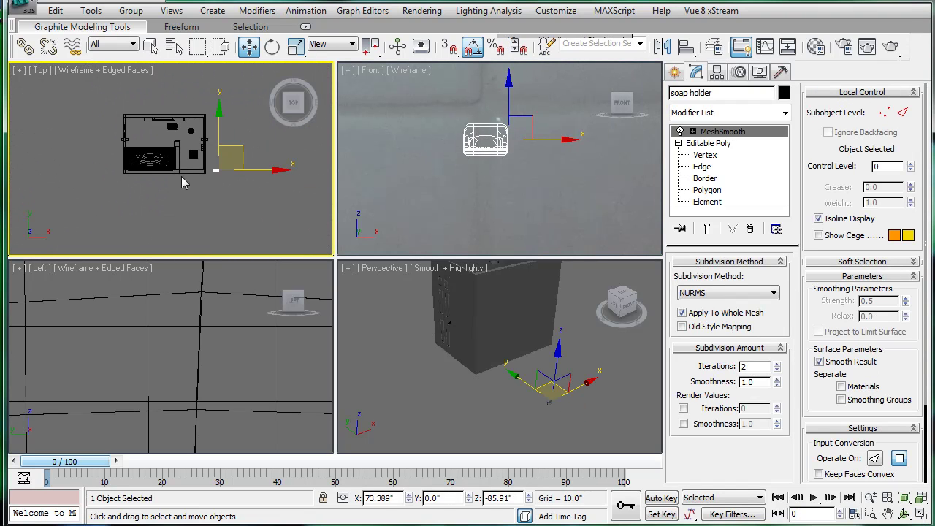
pyautogui.moveTo(255, 154); pyautogui.dragTo(162, 150)
pyautogui.scroll(2, 161, 150)
pyautogui.scroll(2, 161, 150)
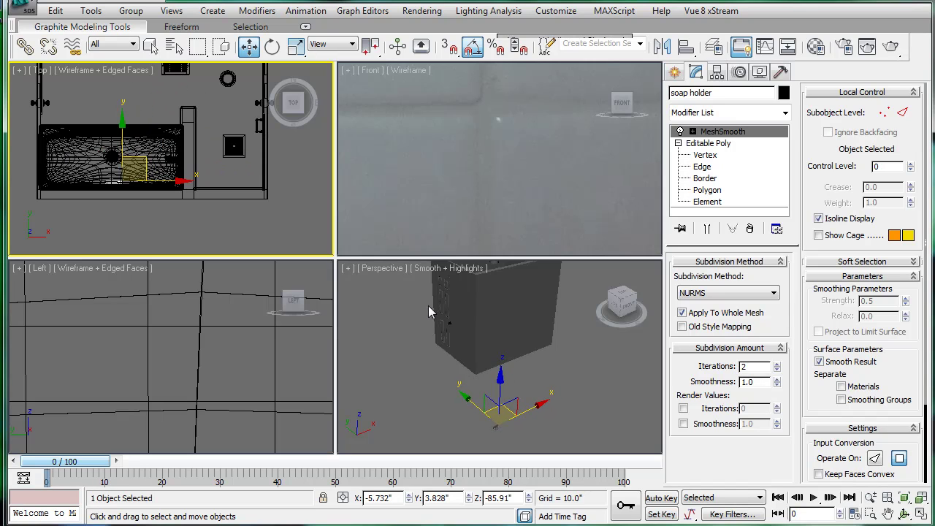
# - Raise the soap holder above the bathtub rim to Z 23.175"
pyautogui.moveTo(494, 359); pyautogui.dragTo(496, 369, button='middle')
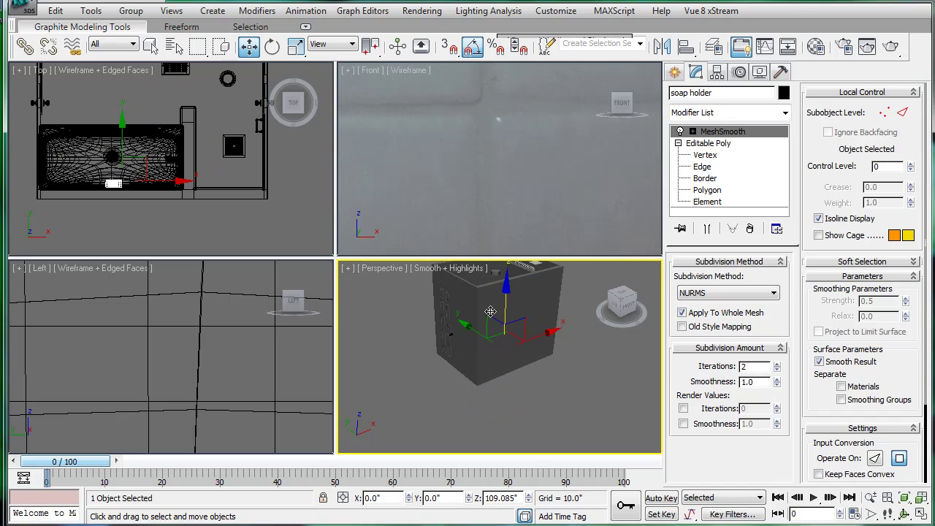
pyautogui.scroll(-1, 490, 312)
pyautogui.press('z')
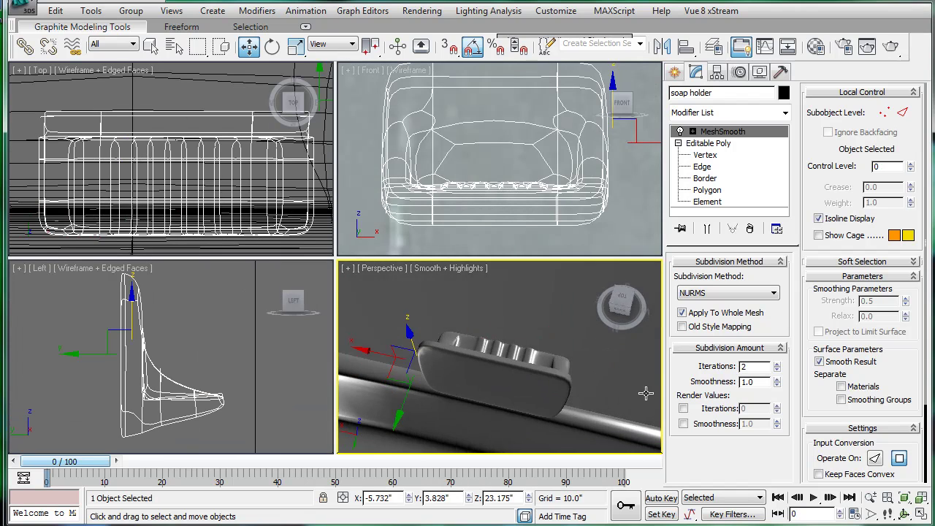
# - Rotate the soap holder 180 degrees about its vertical axis so its tray faces the bathtub
pyautogui.keyDown('alt'); pyautogui.moveTo(646, 394); pyautogui.dragTo(525, 371, button='middle'); pyautogui.keyUp('alt')
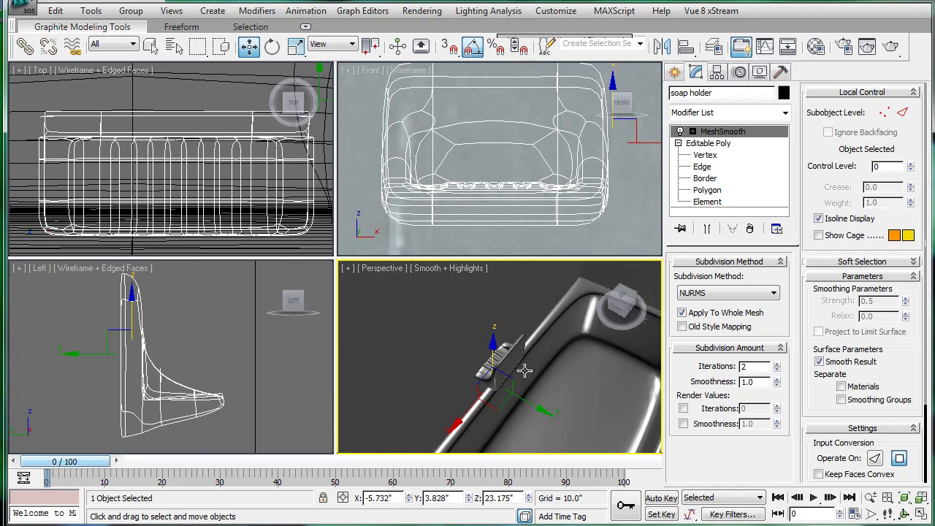
pyautogui.press('e')
pyautogui.moveTo(512, 380); pyautogui.dragTo(589, 391)
pyautogui.press('w')
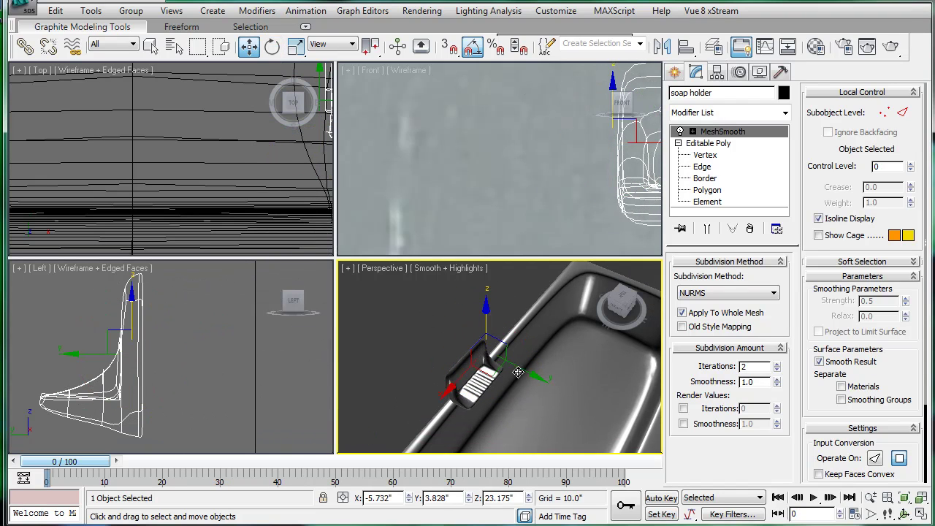
# - Move the soap holder back against the wall at Y 0.191" and show edged faces in the Perspective view
pyautogui.moveTo(517, 373); pyautogui.dragTo(486, 353)
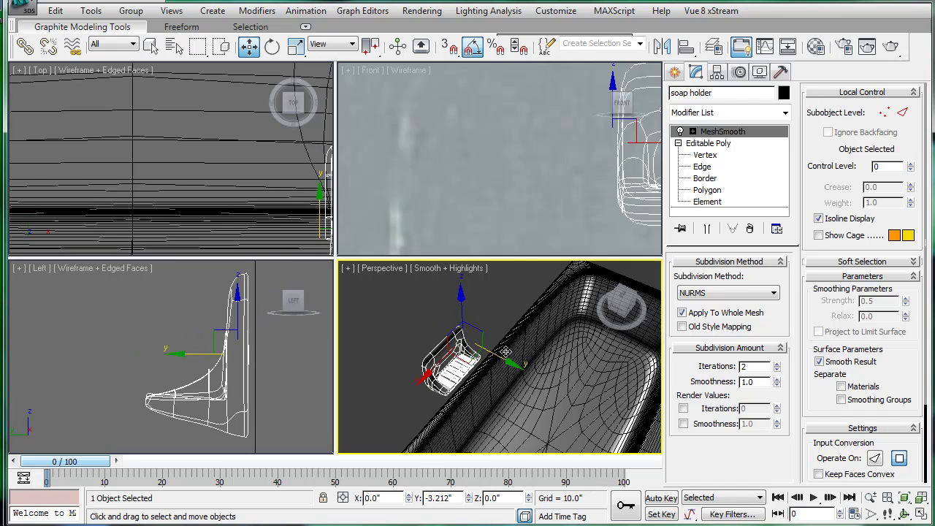
pyautogui.press('F4')
pyautogui.moveTo(505, 353); pyautogui.dragTo(506, 347)
pyautogui.press('z')
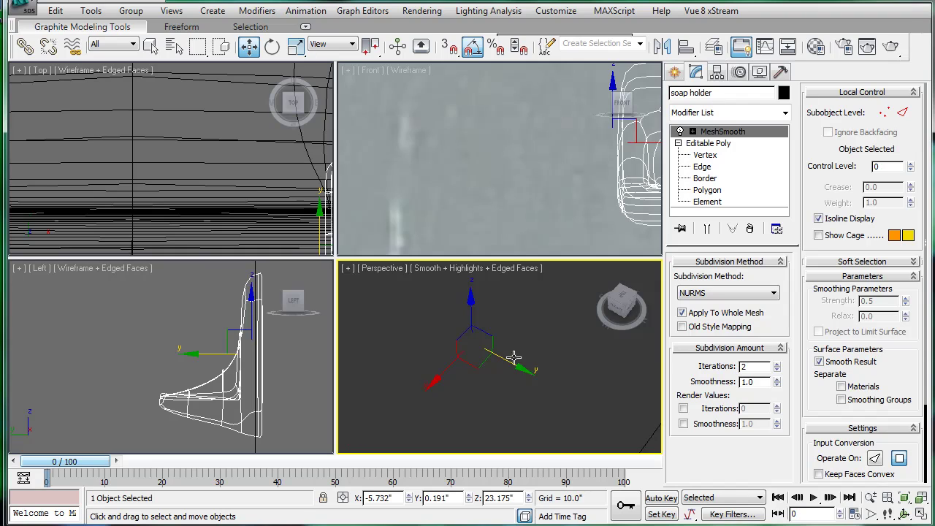
# - Create a thin upright box on the wall beside the soap holder and set its length to 6"
pyautogui.click(677, 79)
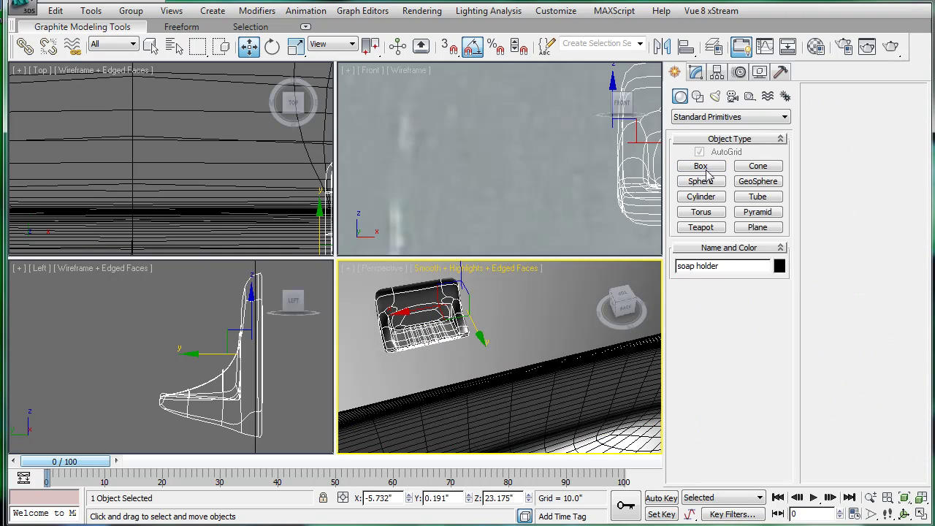
pyautogui.click(706, 169)
pyautogui.moveTo(433, 380)
pyautogui.keyDown('alt'); pyautogui.mouseDown(button='middle')
pyautogui.moveTo(407, 295)
pyautogui.moveTo(448, 335)
pyautogui.moveTo(434, 325)
pyautogui.mouseUp(button='middle'); pyautogui.keyUp('alt')
pyautogui.moveTo(497, 304); pyautogui.dragTo(494, 352)
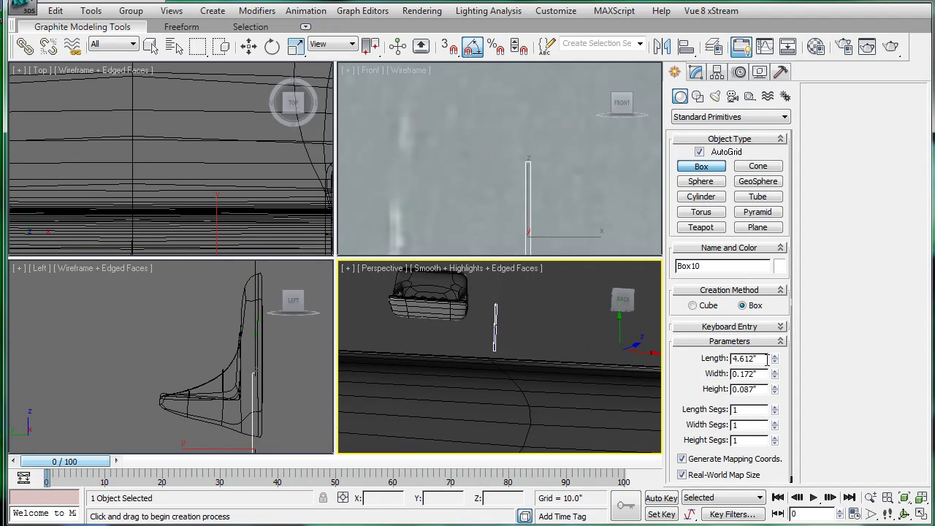
pyautogui.moveTo(765, 360); pyautogui.dragTo(429, 384)
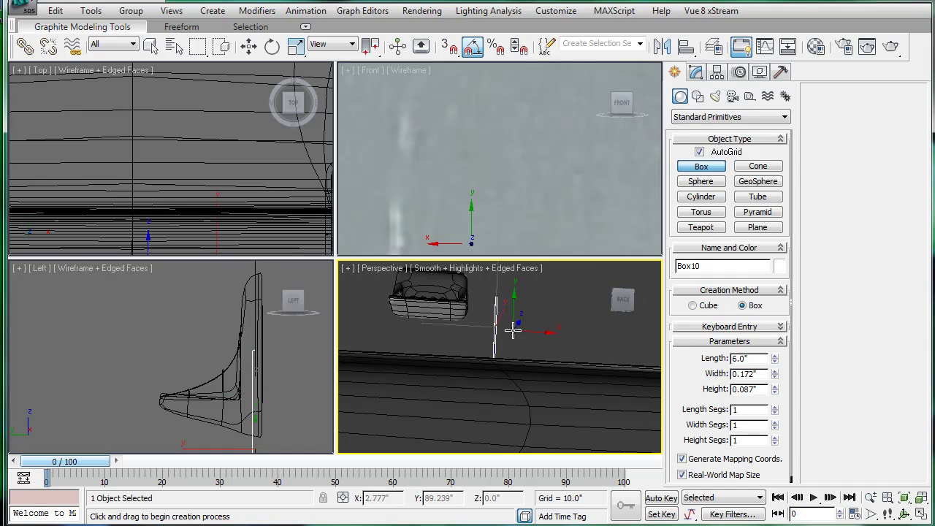
# - Move the 6" box below the soap holder so it stands on the bathtub rim
pyautogui.moveTo(493, 318); pyautogui.dragTo(514, 361, button='middle')
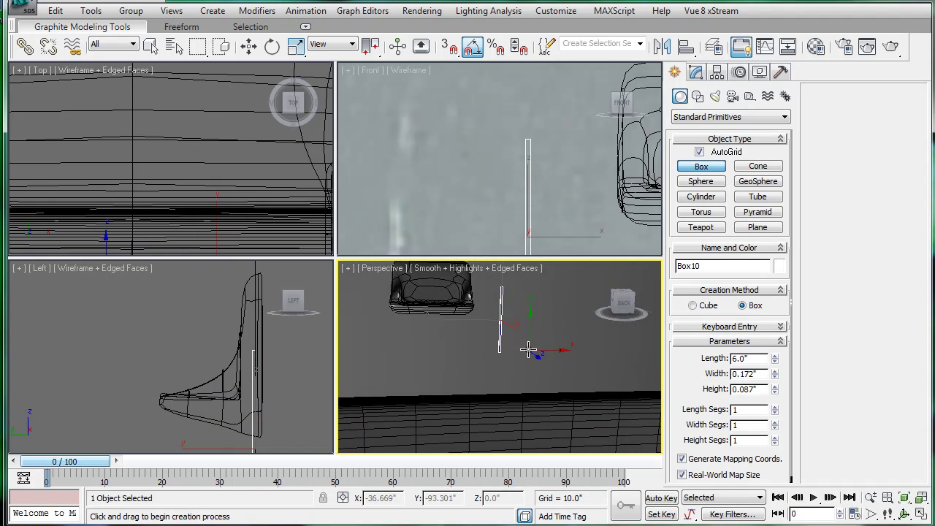
pyautogui.press('w')
pyautogui.moveTo(497, 299); pyautogui.dragTo(415, 331)
pyautogui.keyDown('alt'); pyautogui.moveTo(429, 337); pyautogui.dragTo(491, 356, button='middle'); pyautogui.keyUp('alt')
pyautogui.moveTo(412, 343); pyautogui.dragTo(413, 351)
pyautogui.keyDown('alt'); pyautogui.moveTo(413, 340); pyautogui.dragTo(373, 300, button='middle'); pyautogui.keyUp('alt')
# - Lower the soap holder along the wall until its underside meets the top of the 6" box
pyautogui.click(426, 300)
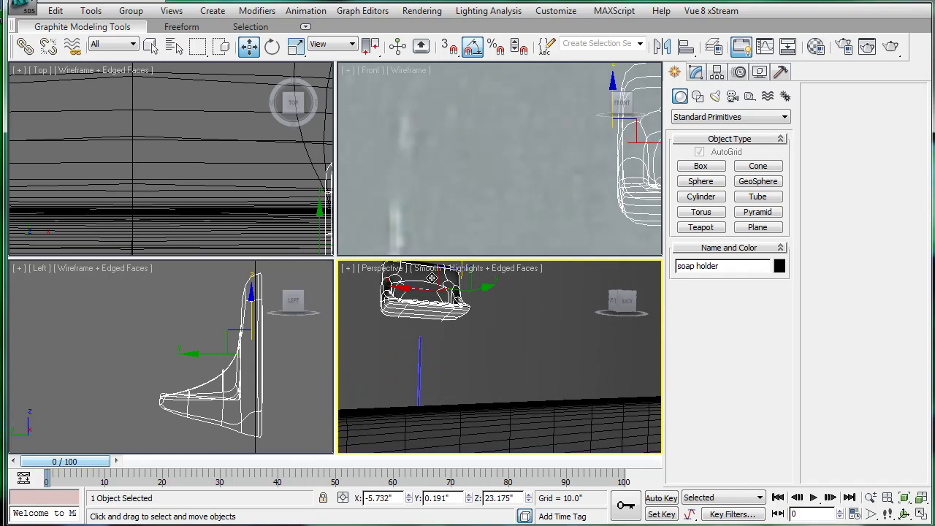
pyautogui.keyDown('alt'); pyautogui.moveTo(434, 298); pyautogui.dragTo(436, 322, button='middle'); pyautogui.keyUp('alt')
pyautogui.moveTo(456, 289); pyautogui.dragTo(457, 314)
# - Set the measuring box's length to 24" and its height to about 0.847"
pyautogui.click(414, 390)
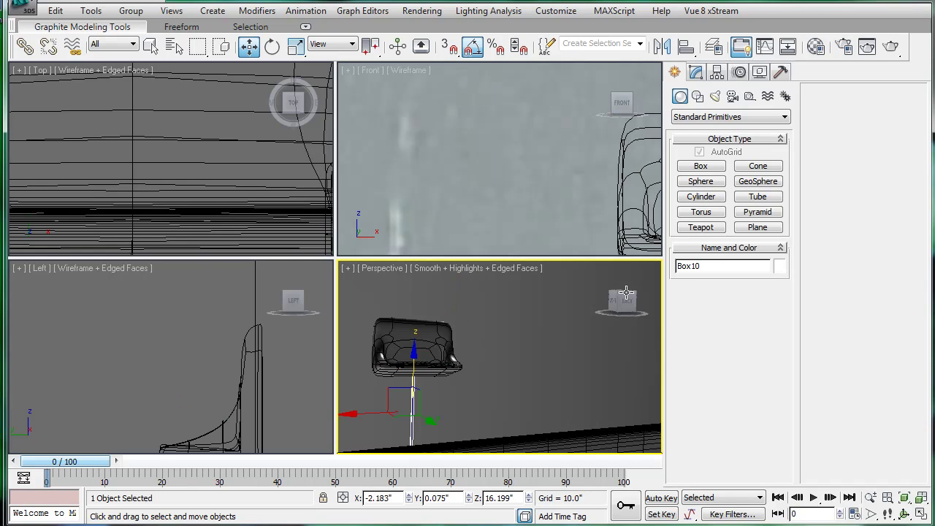
pyautogui.click(695, 72)
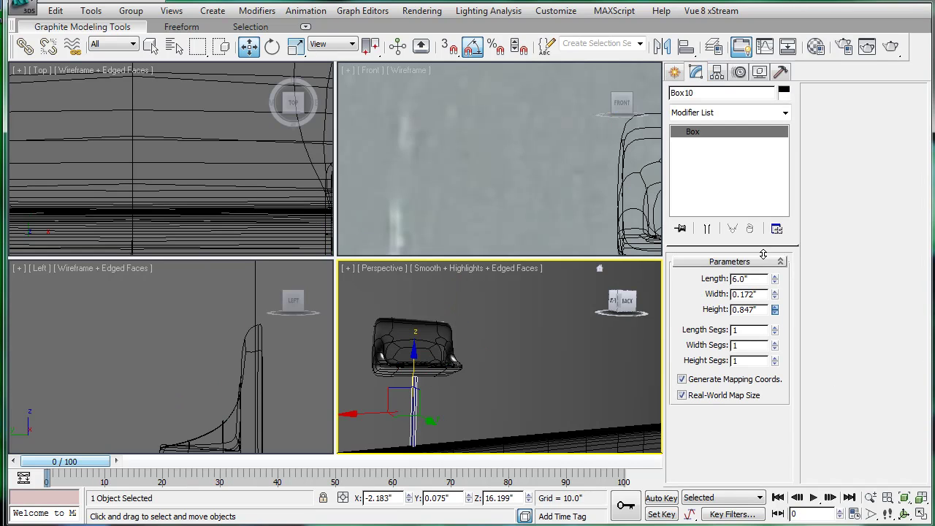
pyautogui.doubleClick(755, 279)
pyautogui.write('24')
pyautogui.press('Return')
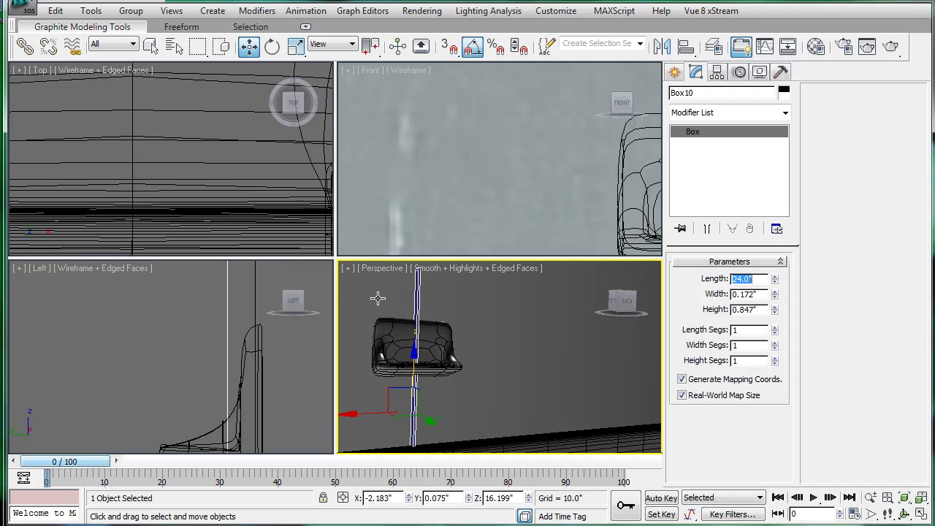
# - Rotate the 24" box 90 degrees to lie horizontally and move it along the wall toward the bathtub's corner
pyautogui.scroll(-4, 487, 325)
pyautogui.keyDown('alt'); pyautogui.moveTo(444, 376); pyautogui.dragTo(438, 414, button='middle'); pyautogui.keyUp('alt')
pyautogui.scroll(3, 477, 385)
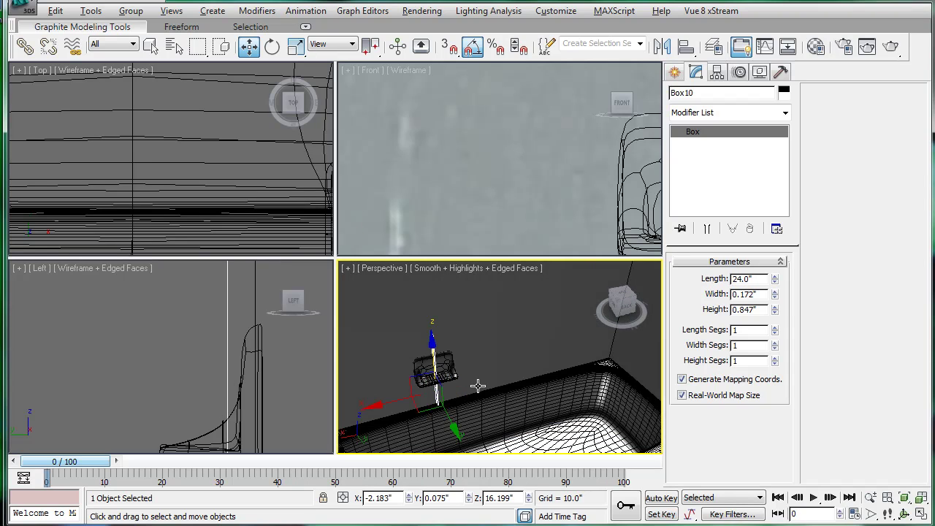
pyautogui.press('e')
pyautogui.moveTo(445, 359); pyautogui.dragTo(469, 339)
pyautogui.press('w')
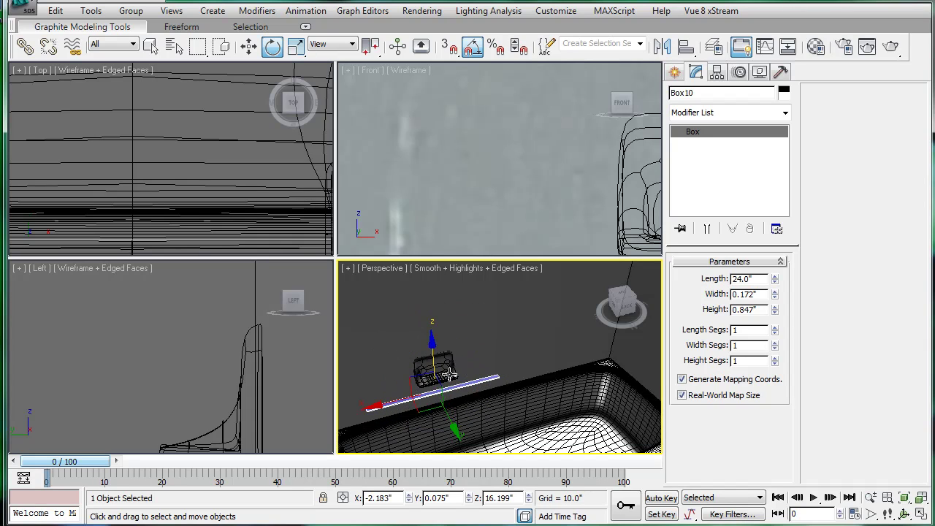
pyautogui.moveTo(418, 376); pyautogui.dragTo(547, 329)
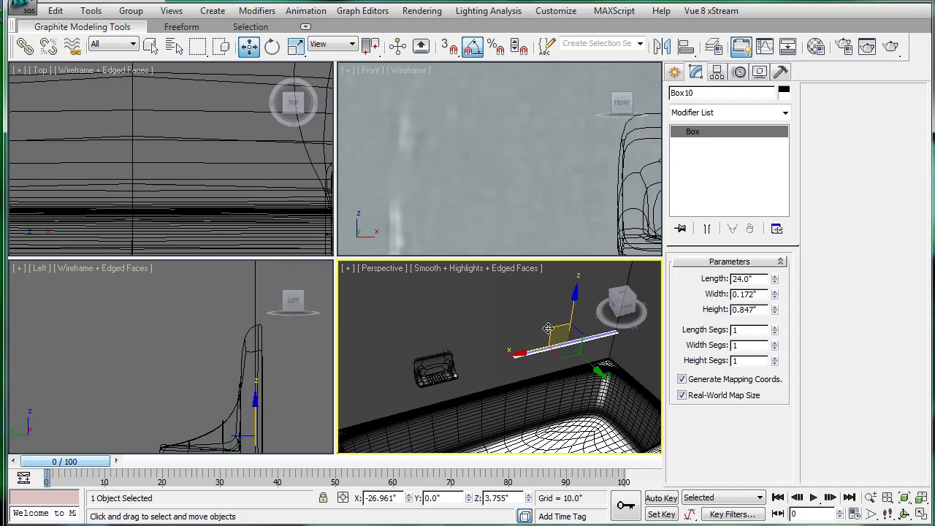
# - Move the soap holder along the wall until its side meets the end of the 24" measuring box
pyautogui.click(436, 376)
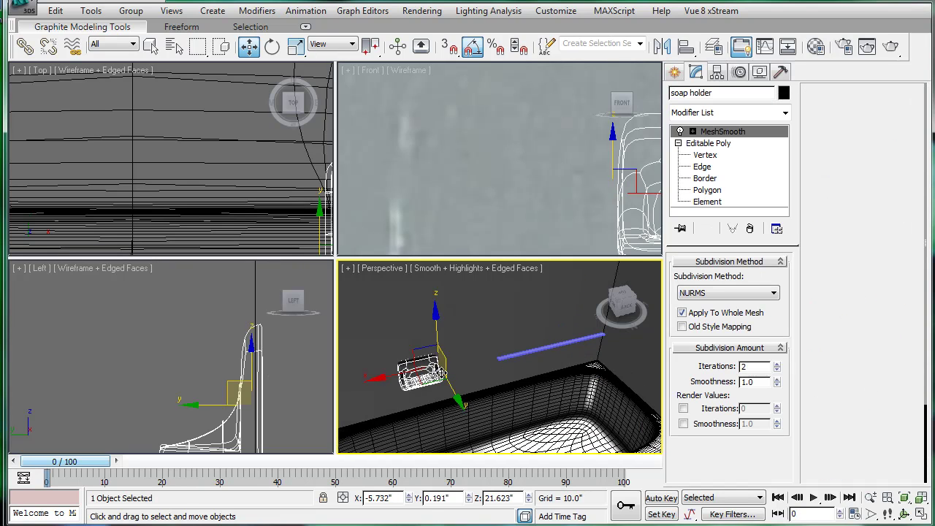
pyautogui.moveTo(397, 372); pyautogui.dragTo(459, 363)
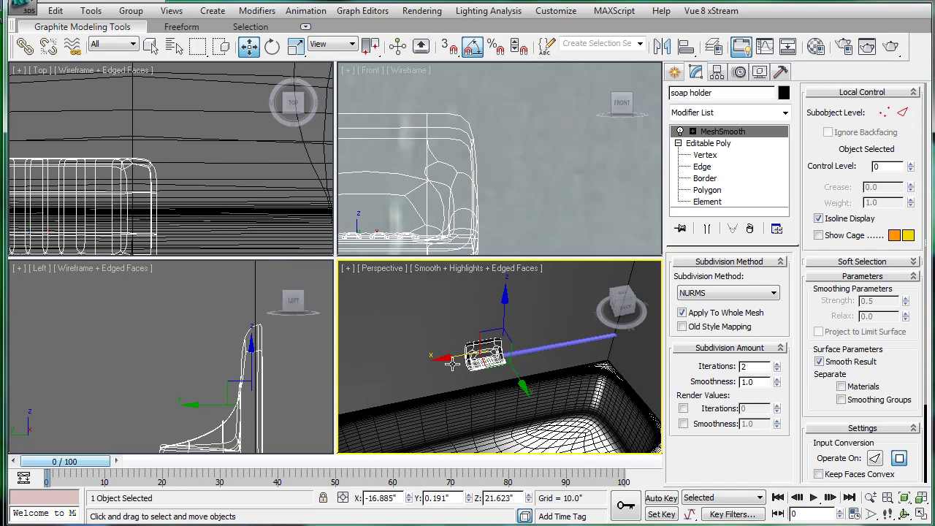
pyautogui.keyDown('alt'); pyautogui.moveTo(456, 364); pyautogui.dragTo(389, 366, button='middle'); pyautogui.keyUp('alt')
pyautogui.moveTo(394, 209); pyautogui.dragTo(569, 158, button='middle')
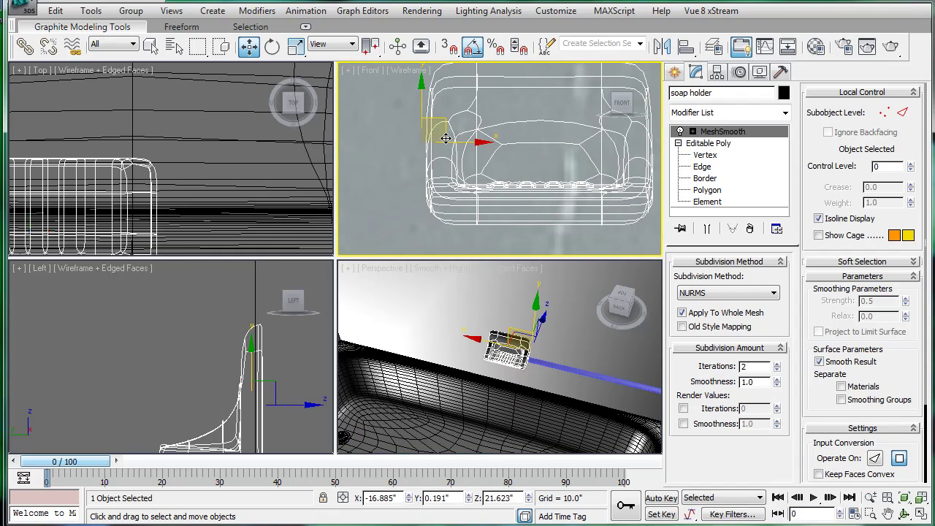
pyautogui.moveTo(456, 145); pyautogui.dragTo(457, 146)
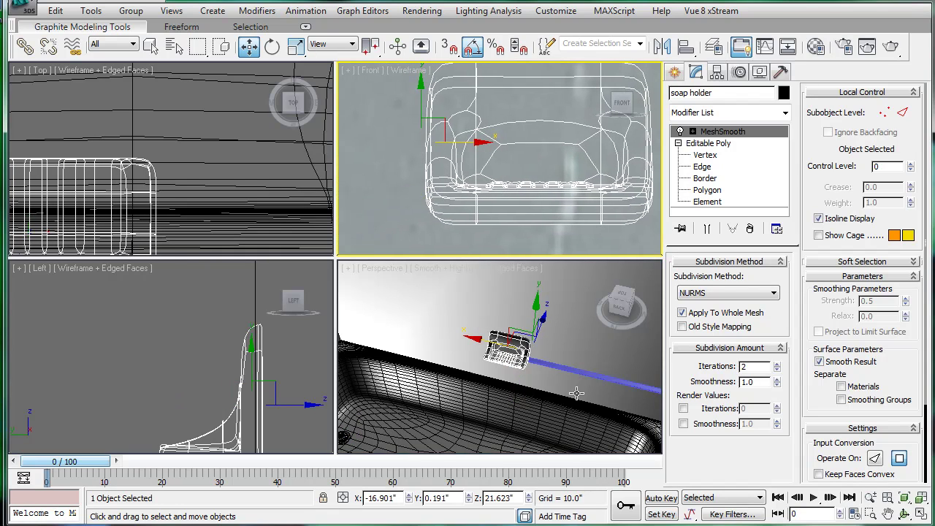
# - Delete the 24" measuring box and turn off the edged-faces display in the perspective view
pyautogui.rightClick(567, 367)
pyautogui.click(561, 367)
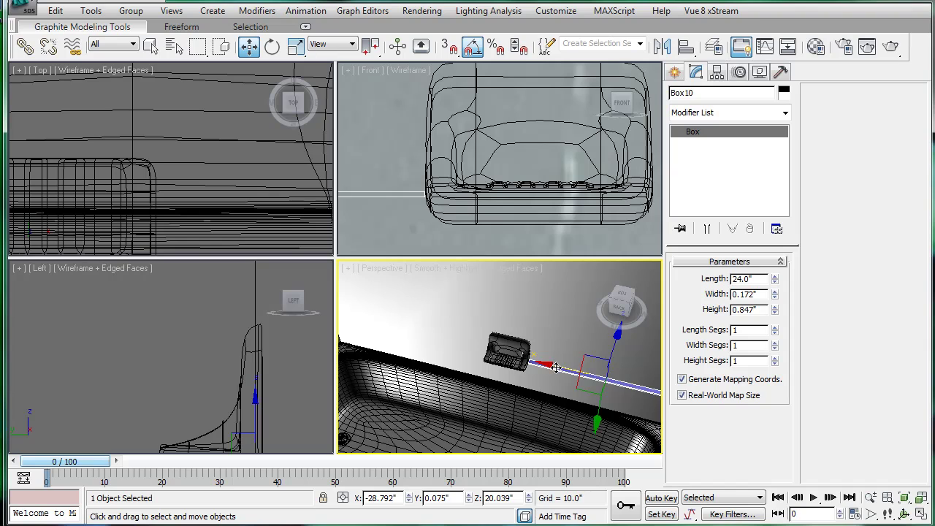
pyautogui.press('Delete')
pyautogui.scroll(-3, 509, 352)
pyautogui.press('F4')
pyautogui.scroll(-2, 514, 355)
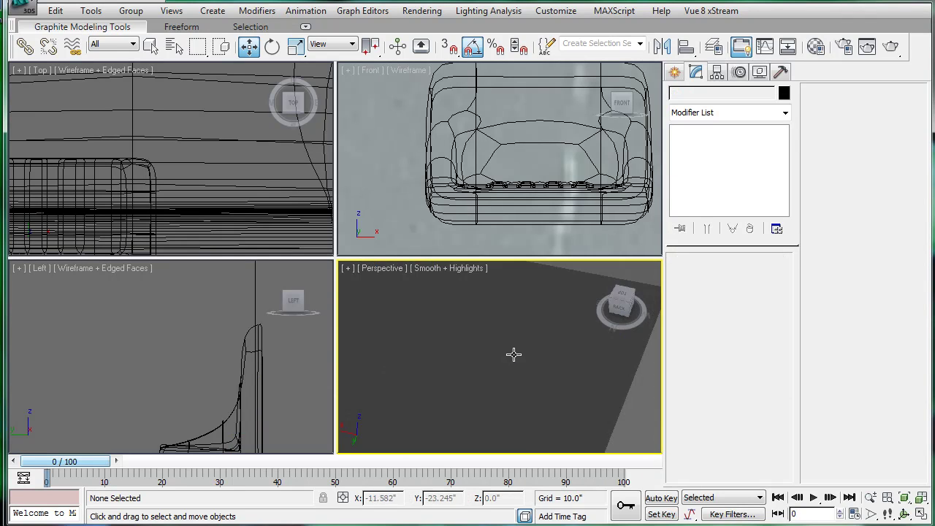
# - Select the two vertical edges at the free end of the partition wall beside the bathtub
pyautogui.moveTo(514, 355)
pyautogui.keyDown('alt'); pyautogui.mouseDown(button='middle')
pyautogui.moveTo(519, 393)
pyautogui.moveTo(495, 387)
pyautogui.moveTo(548, 363)
pyautogui.moveTo(494, 390)
pyautogui.moveTo(480, 371)
pyautogui.moveTo(460, 245)
pyautogui.moveTo(472, 352)
pyautogui.moveTo(445, 355)
pyautogui.moveTo(467, 369)
pyautogui.moveTo(608, 344)
pyautogui.moveTo(461, 366)
pyautogui.moveTo(501, 351)
pyautogui.mouseUp(button='middle'); pyautogui.keyUp('alt')
pyautogui.scroll(-4, 491, 383)
pyautogui.scroll(6, 470, 399)
pyautogui.scroll(-8, 460, 313)
pyautogui.scroll(3, 502, 351)
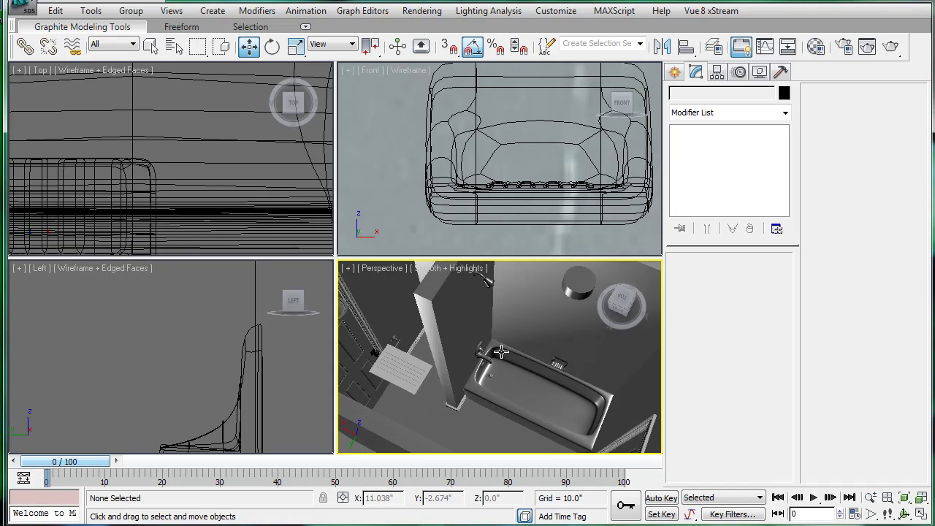
pyautogui.scroll(4, 472, 350)
pyautogui.click(504, 353)
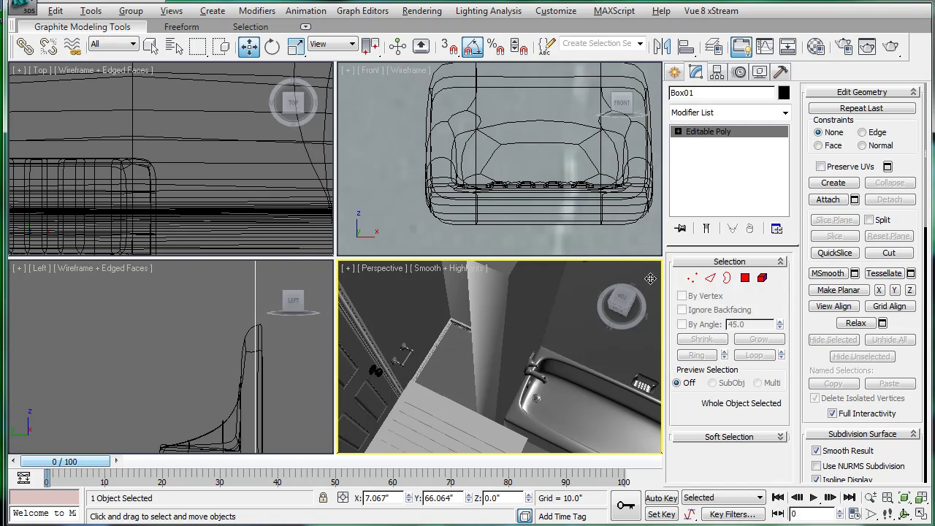
pyautogui.hotkey('alt', 'w')
pyautogui.click(710, 278)
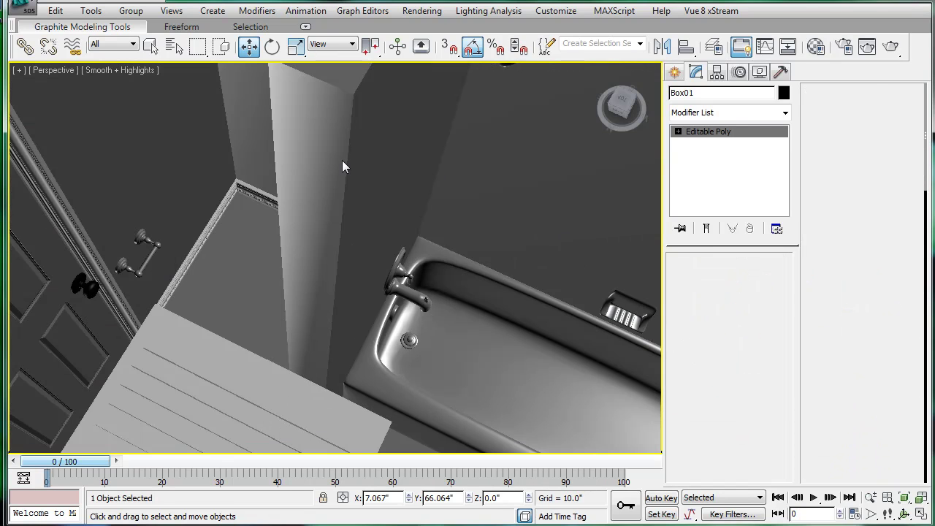
pyautogui.click(272, 130)
pyautogui.moveTo(295, 133); pyautogui.dragTo(299, 212, button='middle')
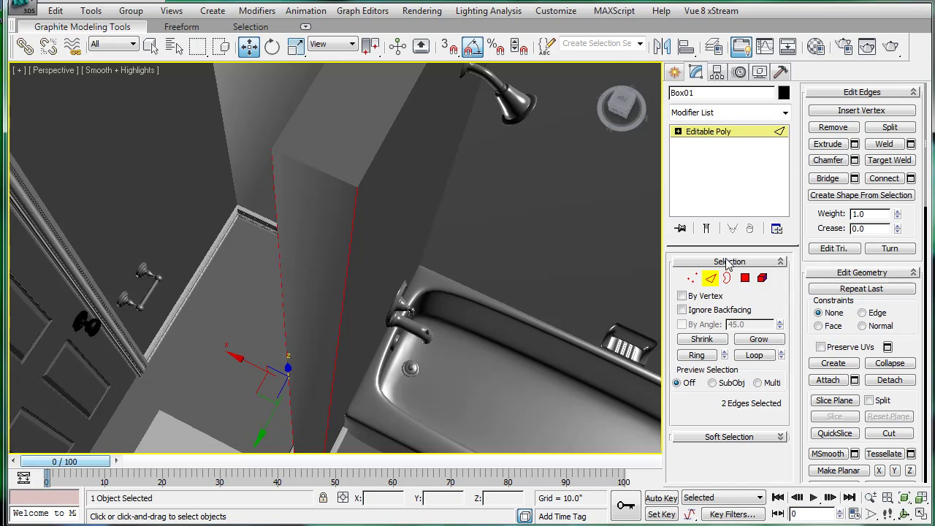
# - Start chamfering the selected partition wall edges with an amount of 0.26"
pyautogui.click(854, 161)
pyautogui.moveTo(550, 299); pyautogui.dragTo(534, 231, button='middle')
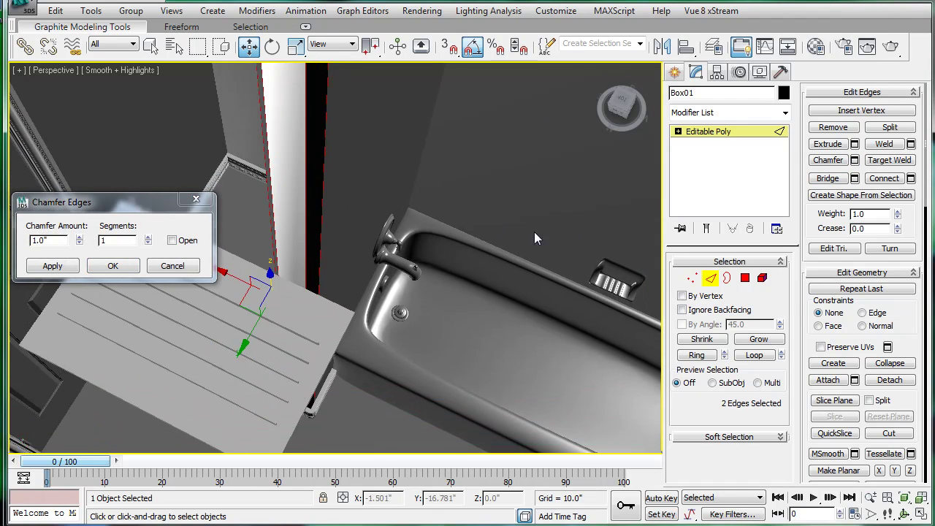
pyautogui.scroll(3, 534, 231)
pyautogui.moveTo(431, 314); pyautogui.dragTo(467, 234, button='middle')
pyautogui.scroll(1, 388, 256)
pyautogui.moveTo(384, 258); pyautogui.dragTo(404, 185, button='middle')
pyautogui.scroll(1, 403, 185)
pyautogui.moveTo(339, 290); pyautogui.dragTo(363, 225, button='middle')
pyautogui.scroll(1, 362, 225)
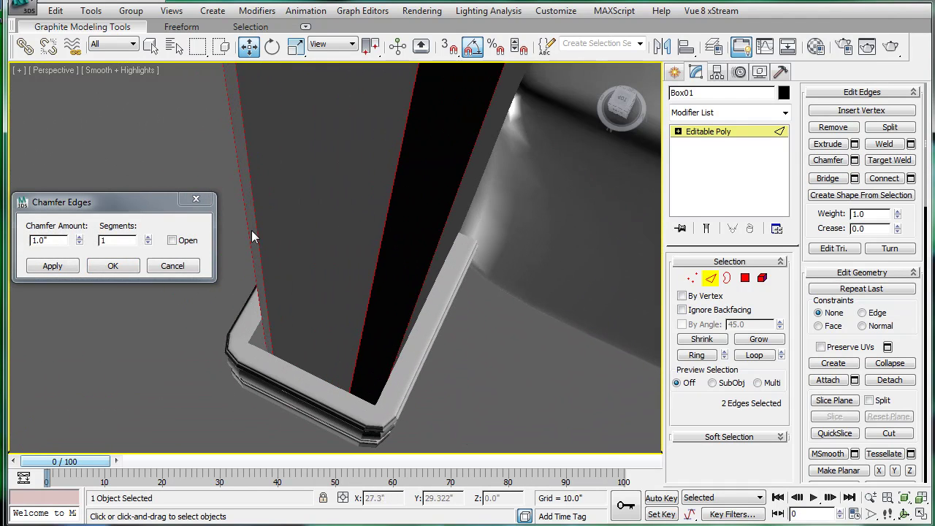
pyautogui.moveTo(79, 241); pyautogui.dragTo(79, 287)
# - Raise the chamfer to 20 segments and apply it to round the partition wall's corners
pyautogui.click(148, 238)
pyautogui.click(148, 238)
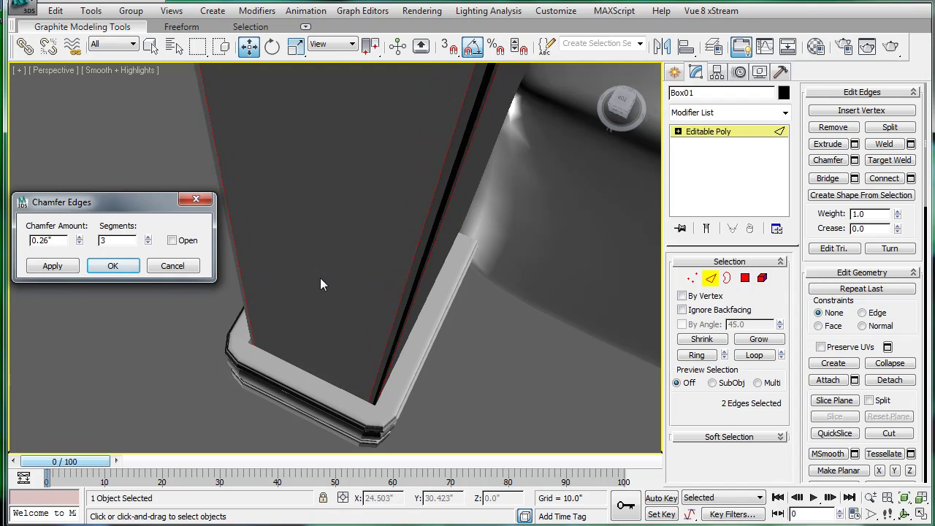
pyautogui.click(148, 239)
pyautogui.click(147, 238)
pyautogui.keyDown('alt'); pyautogui.moveTo(394, 245); pyautogui.dragTo(292, 252, button='middle'); pyautogui.keyUp('alt')
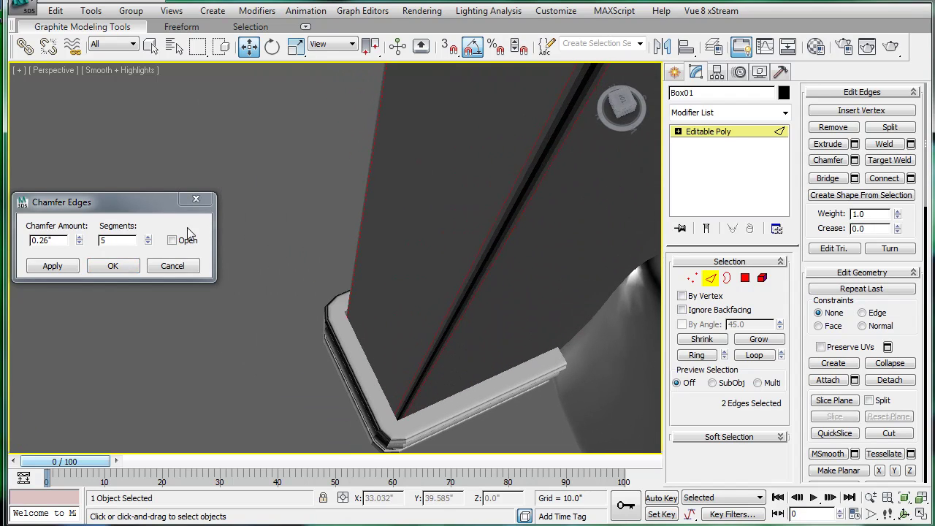
pyautogui.click(147, 238)
pyautogui.click(148, 239)
pyautogui.click(148, 238)
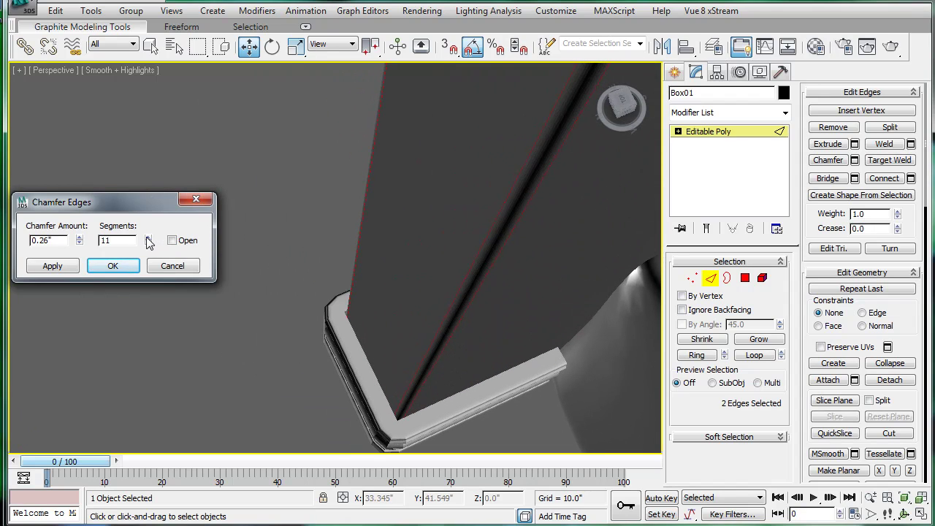
pyautogui.click(148, 239)
pyautogui.click(112, 266)
pyautogui.keyDown('alt'); pyautogui.moveTo(355, 261); pyautogui.dragTo(378, 258, button='middle'); pyautogui.keyUp('alt')
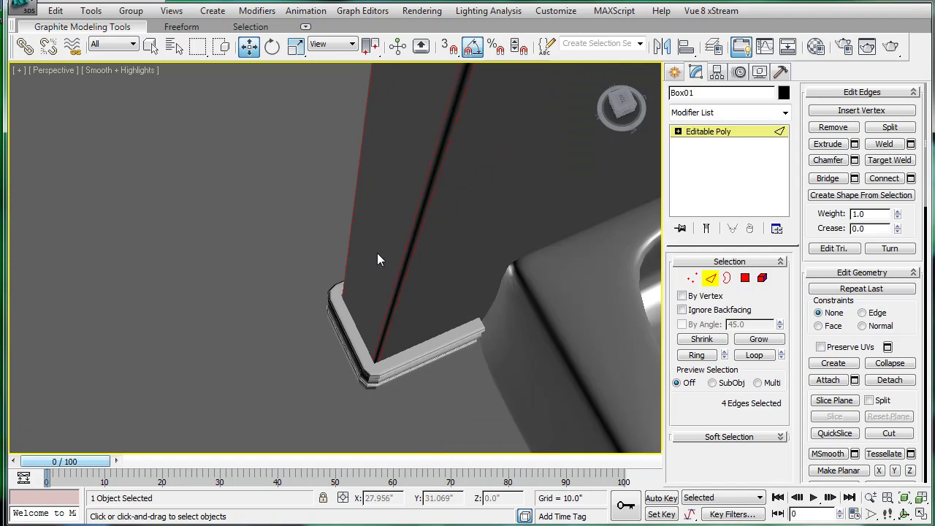
# - In the top view, move all vertices of the partition wall's rounded corners about 0.26" along Y into the baseboard
pyautogui.press('t')
pyautogui.press('z')
pyautogui.click(694, 283)
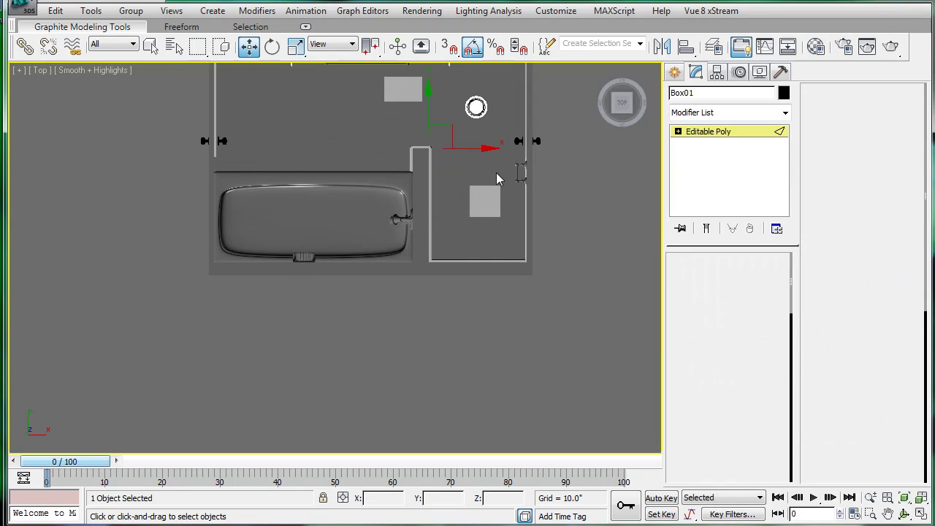
pyautogui.scroll(5, 436, 235)
pyautogui.moveTo(497, 180); pyautogui.dragTo(322, 373, button='middle')
pyautogui.scroll(6, 258, 339)
pyautogui.moveTo(302, 225); pyautogui.dragTo(312, 301, button='middle')
pyautogui.scroll(4, 306, 296)
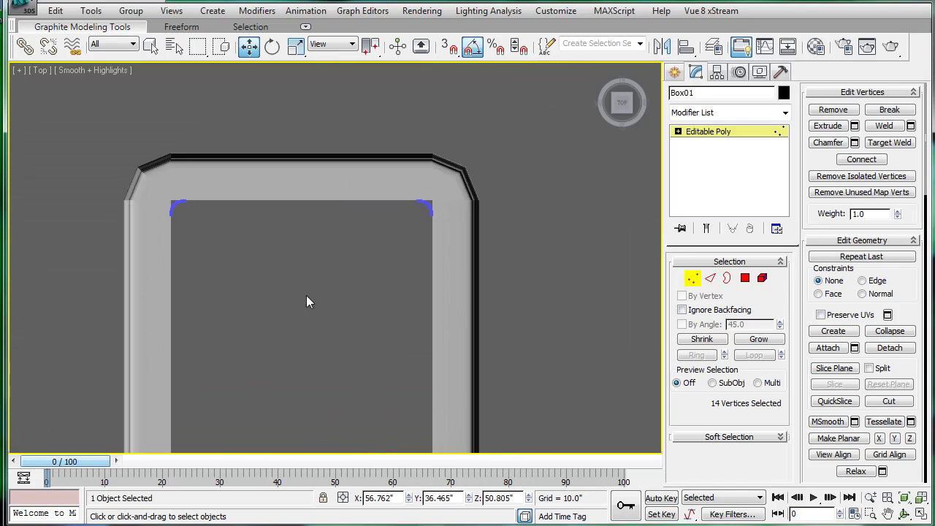
pyautogui.moveTo(503, 250); pyautogui.dragTo(503, 250)
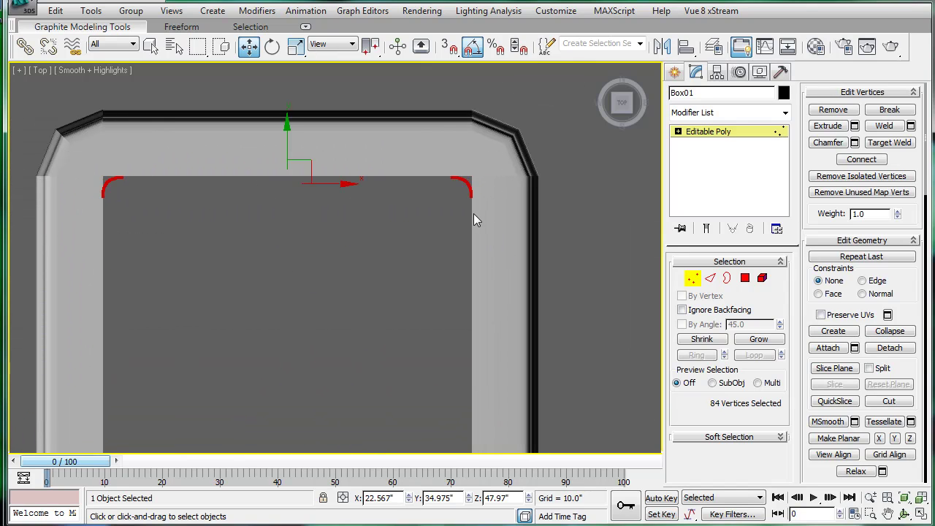
pyautogui.moveTo(475, 217); pyautogui.dragTo(478, 237, button='middle')
pyautogui.moveTo(288, 164); pyautogui.dragTo(290, 128)
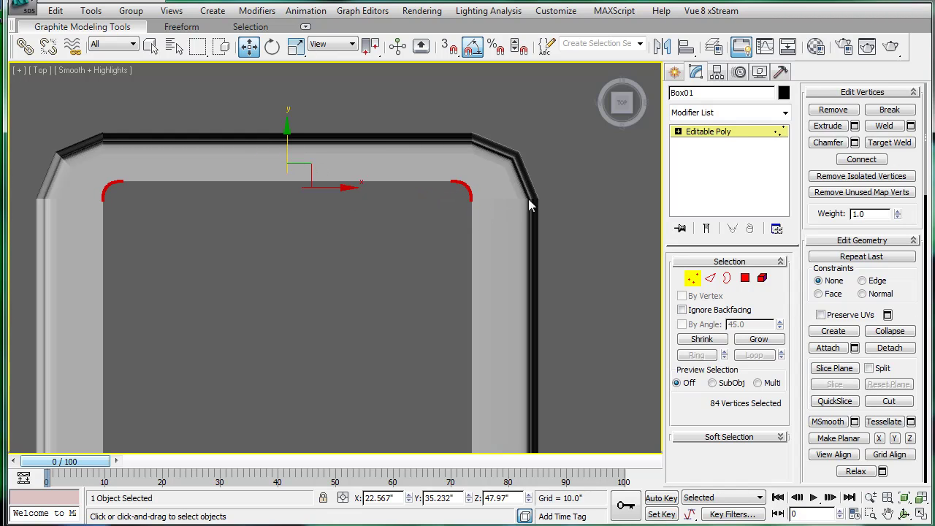
pyautogui.click(725, 132)
pyautogui.scroll(-4, 504, 219)
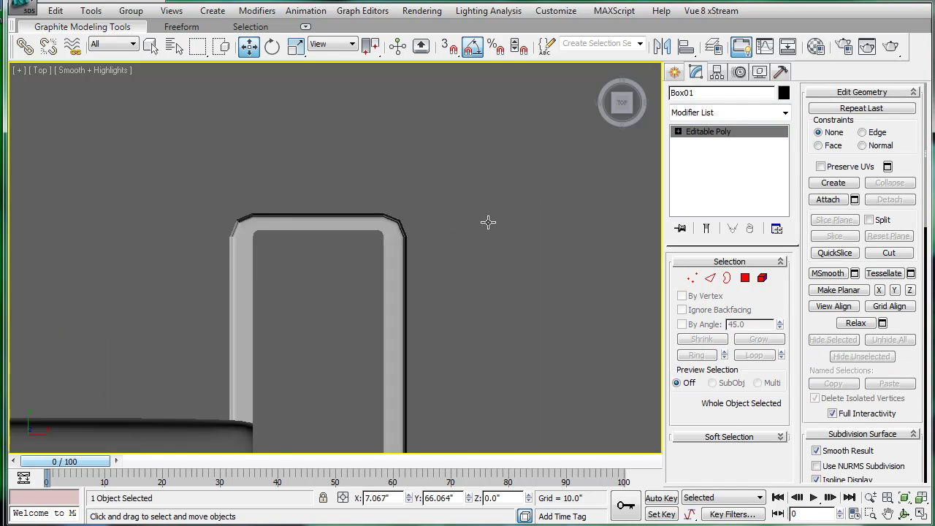
# - Turn on edged faces in the perspective view and select the three vertical edges at the two inner corners behind the partition wall
pyautogui.press('p')
pyautogui.scroll(-6, 401, 253)
pyautogui.keyDown('alt'); pyautogui.moveTo(355, 261); pyautogui.dragTo(449, 206, button='middle'); pyautogui.keyUp('alt')
pyautogui.scroll(4, 562, 218)
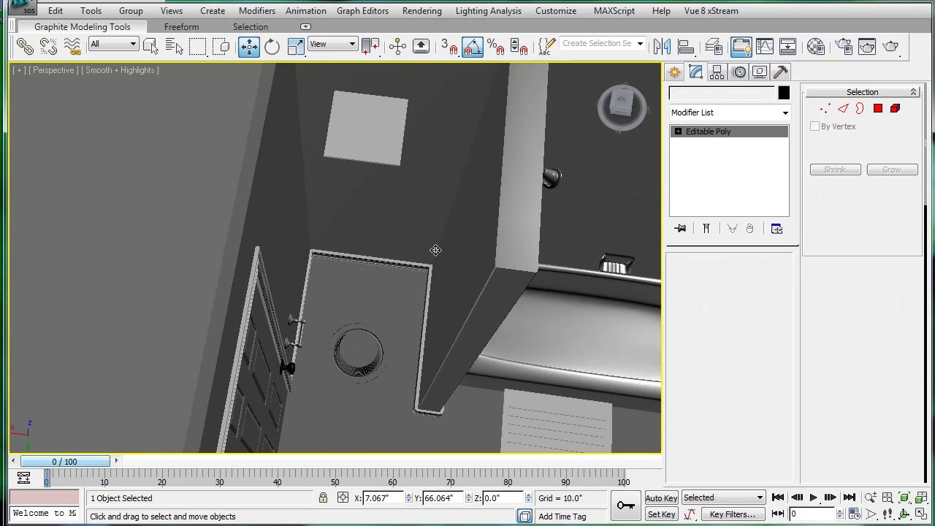
pyautogui.keyDown('alt'); pyautogui.moveTo(434, 246); pyautogui.dragTo(644, 203, button='middle'); pyautogui.keyUp('alt')
pyautogui.press('2')
pyautogui.click(463, 186)
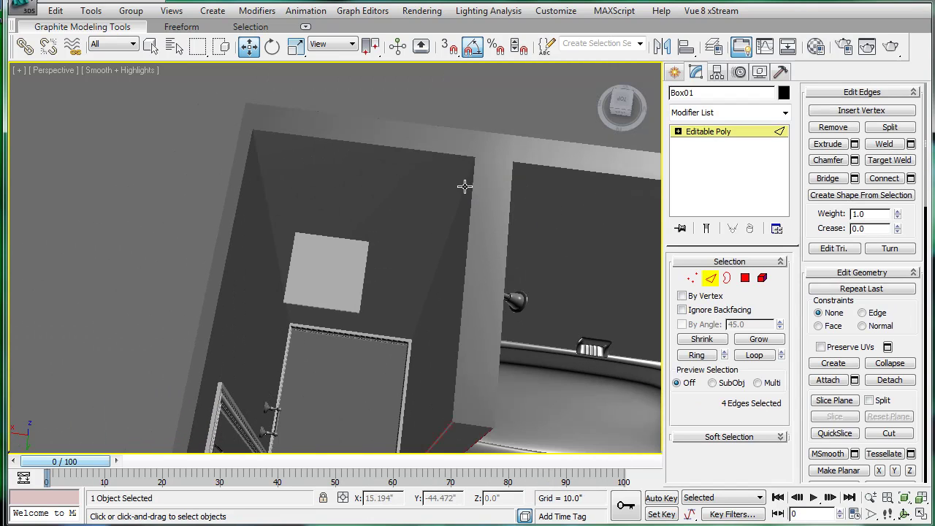
pyautogui.keyDown('ctrl'); pyautogui.click(263, 193); pyautogui.keyUp('ctrl')
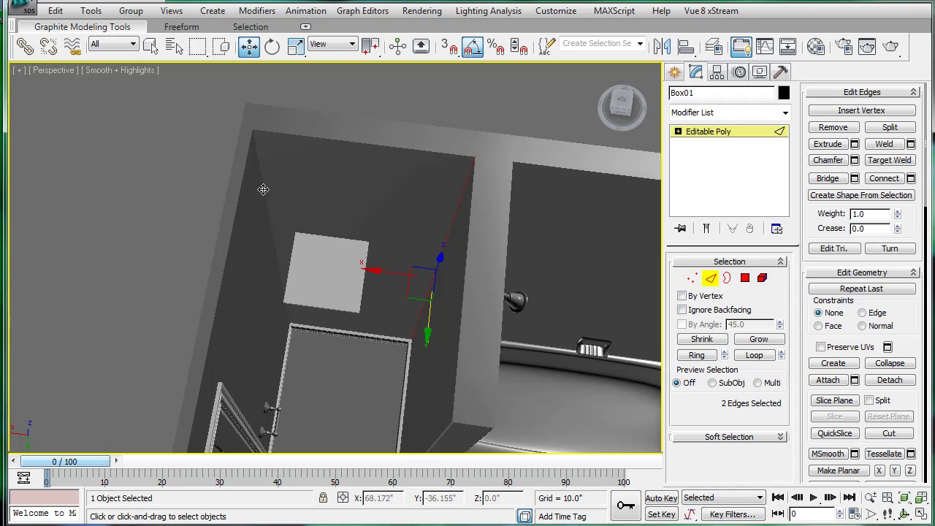
pyautogui.click(263, 183)
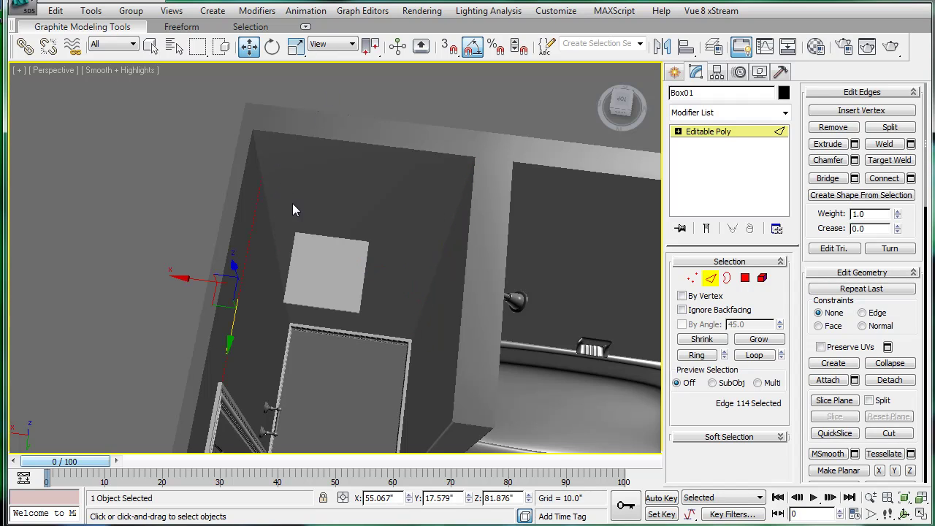
pyautogui.press('F4')
pyautogui.click(268, 212)
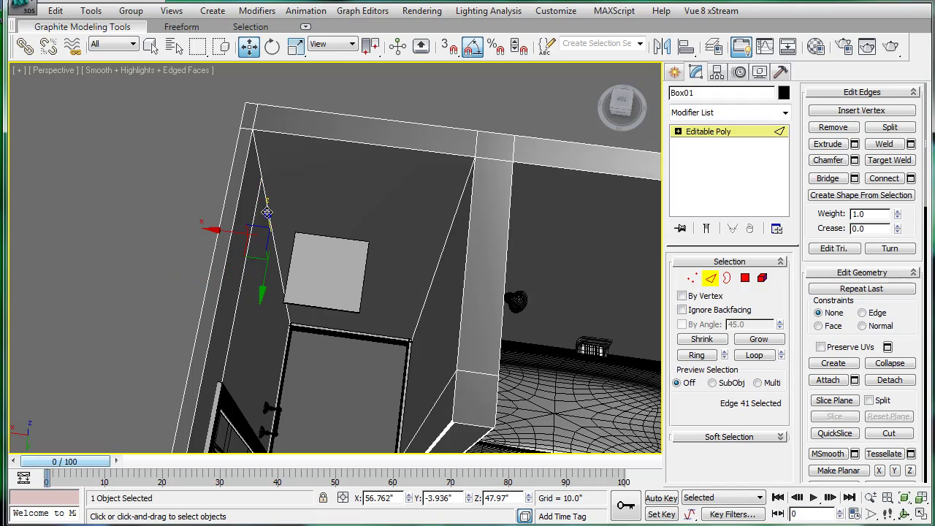
pyautogui.keyDown('ctrl'); pyautogui.click(256, 154); pyautogui.keyUp('ctrl')
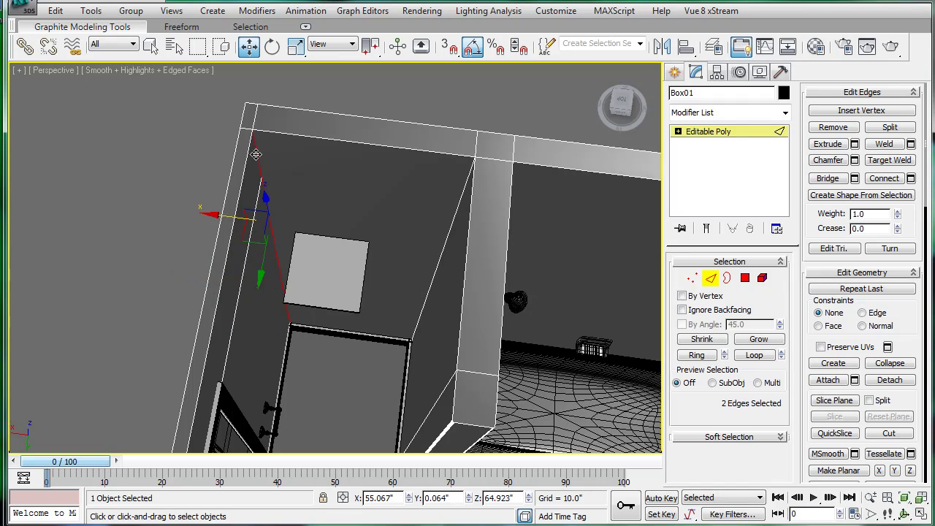
pyautogui.keyDown('ctrl'); pyautogui.click(454, 206); pyautogui.keyUp('ctrl')
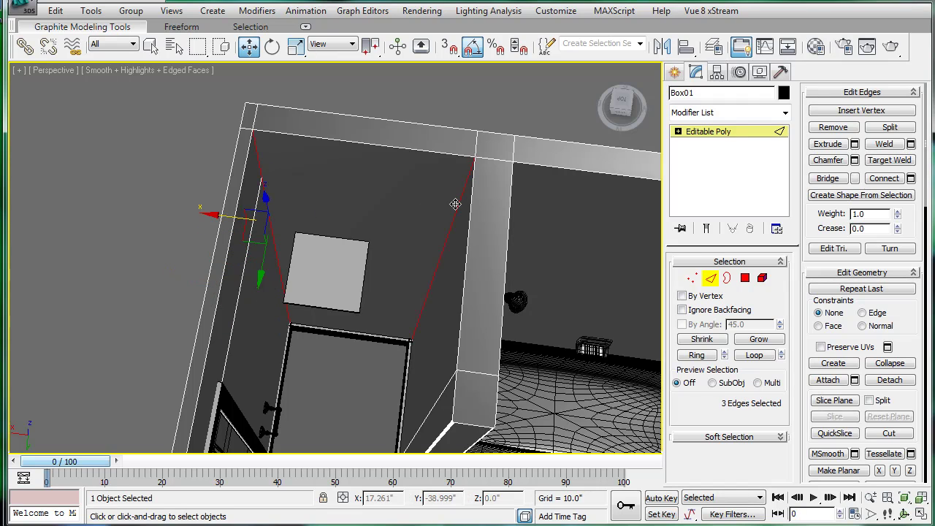
# - Chamfer the three selected inner corner edges by 0.05" with 4 segments
pyautogui.click(855, 161)
pyautogui.keyDown('alt'); pyautogui.moveTo(472, 195); pyautogui.dragTo(382, 234, button='middle'); pyautogui.keyUp('alt')
pyautogui.scroll(4, 507, 197)
pyautogui.scroll(5, 432, 229)
pyautogui.scroll(-5, 381, 234)
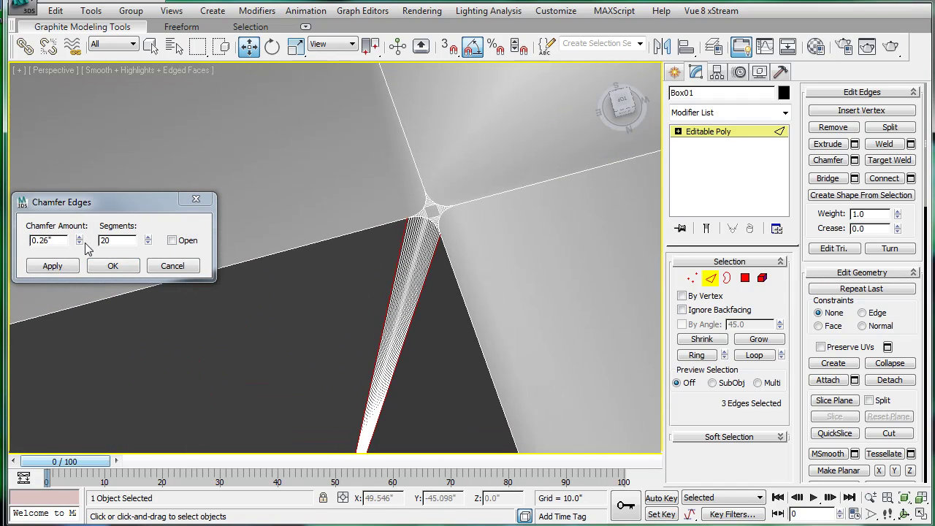
pyautogui.moveTo(79, 242); pyautogui.dragTo(79, 256)
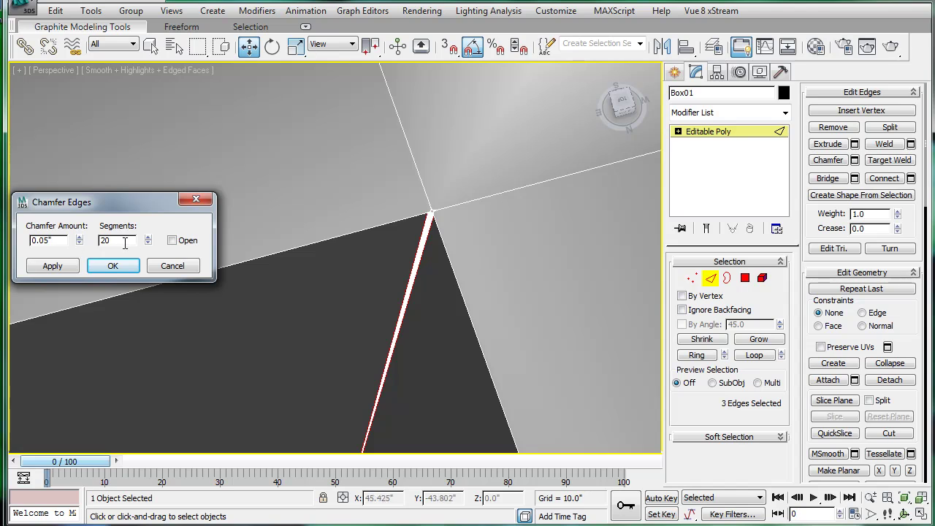
pyautogui.moveTo(149, 243); pyautogui.dragTo(158, 330)
pyautogui.moveTo(149, 278); pyautogui.dragTo(148, 264)
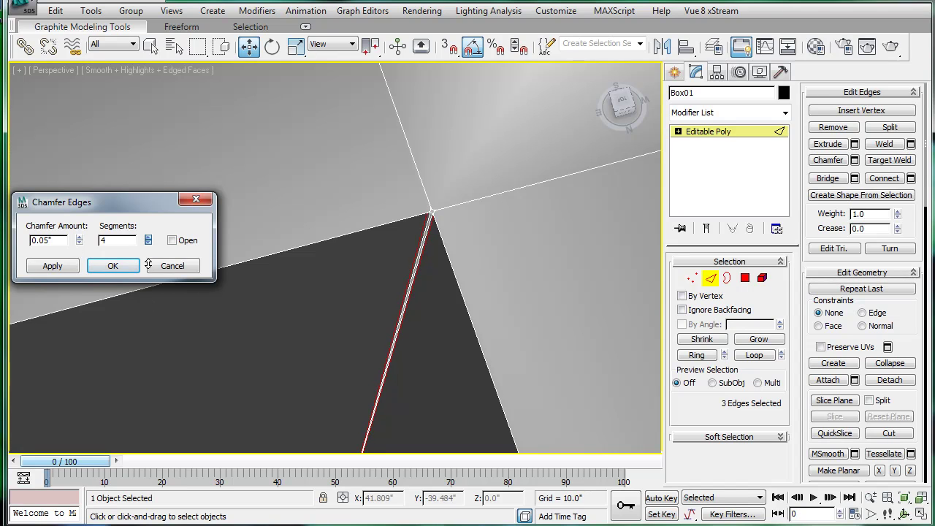
pyautogui.moveTo(289, 295); pyautogui.dragTo(459, 242, button='middle')
pyautogui.scroll(3, 468, 241)
pyautogui.click(135, 267)
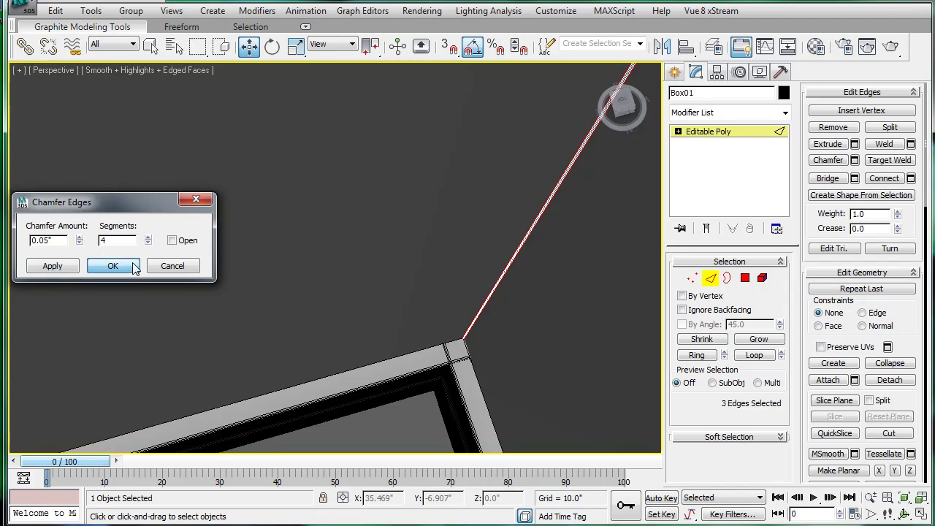
# - Chamfer the two vertical edges of the inner corner beside the door, at the end opposite the tub, by 0.05" with 4 segments
pyautogui.scroll(-8, 424, 281)
pyautogui.keyDown('alt'); pyautogui.moveTo(425, 285); pyautogui.dragTo(217, 225, button='middle'); pyautogui.keyUp('alt')
pyautogui.click(184, 215)
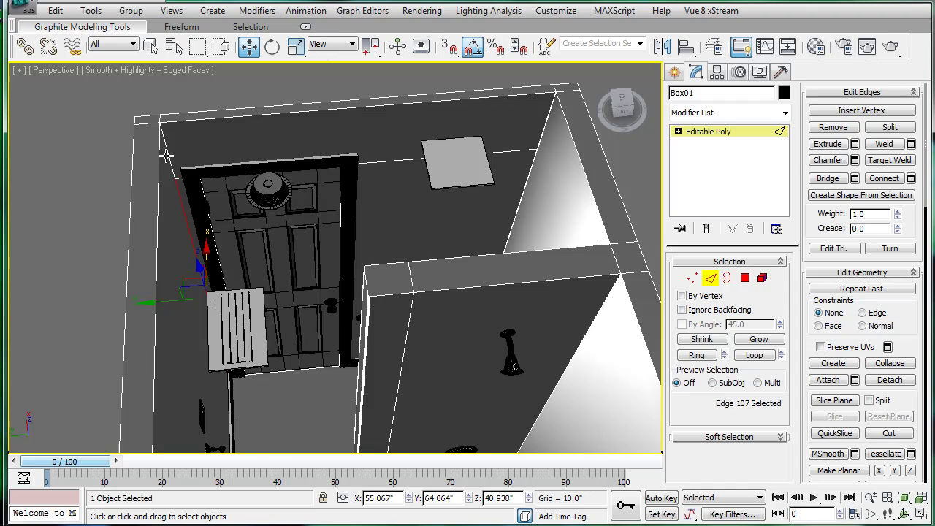
pyautogui.keyDown('ctrl'); pyautogui.click(167, 155); pyautogui.keyUp('ctrl')
pyautogui.keyDown('alt'); pyautogui.moveTo(180, 171); pyautogui.dragTo(201, 176, button='middle'); pyautogui.keyUp('alt')
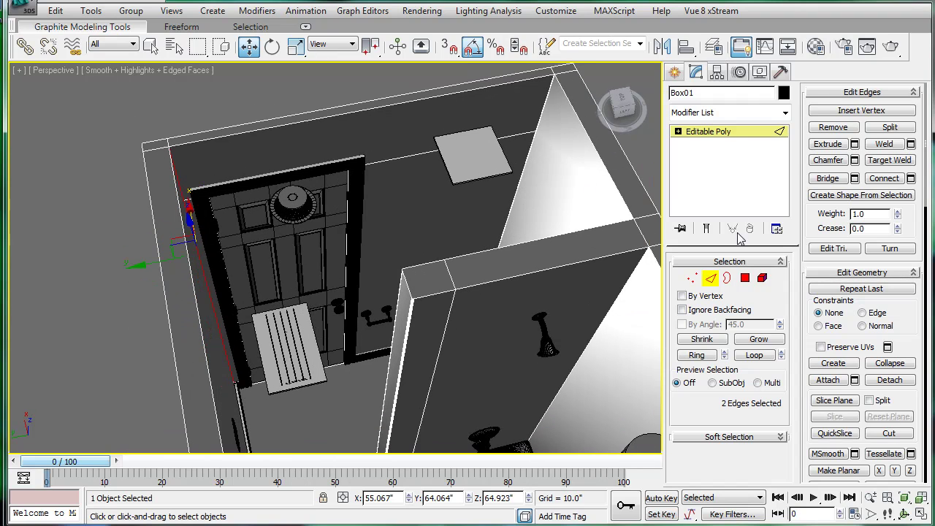
pyautogui.click(855, 161)
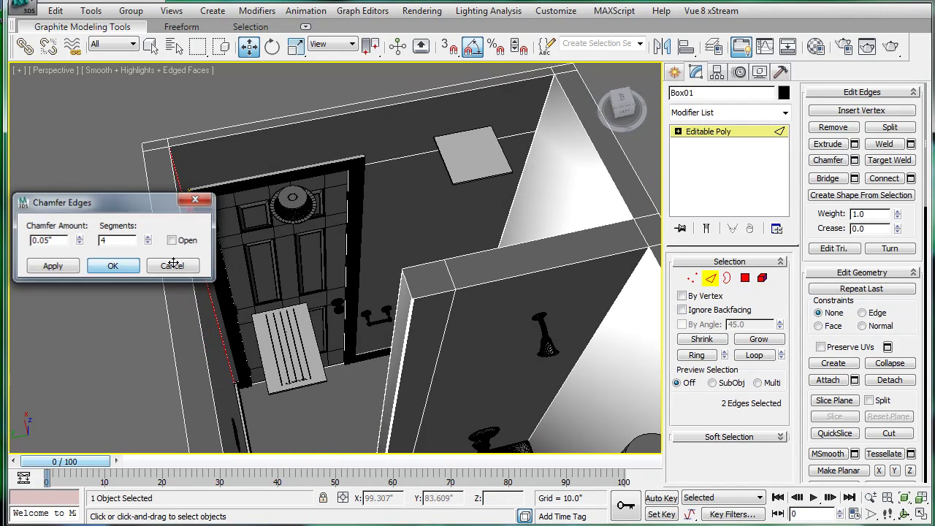
pyautogui.click(114, 266)
# - Select both vertical edges of the inner corner beside the door across from the tub and chamfer them by 0.05" with 4 segments
pyautogui.keyDown('alt'); pyautogui.moveTo(337, 276); pyautogui.dragTo(479, 345, button='middle'); pyautogui.keyUp('alt')
pyautogui.scroll(3, 478, 345)
pyautogui.moveTo(281, 228); pyautogui.dragTo(351, 361, button='middle')
pyautogui.scroll(3, 236, 180)
pyautogui.click(229, 157)
pyautogui.keyDown('alt'); pyautogui.moveTo(275, 203); pyautogui.dragTo(238, 201, button='middle'); pyautogui.keyUp('alt')
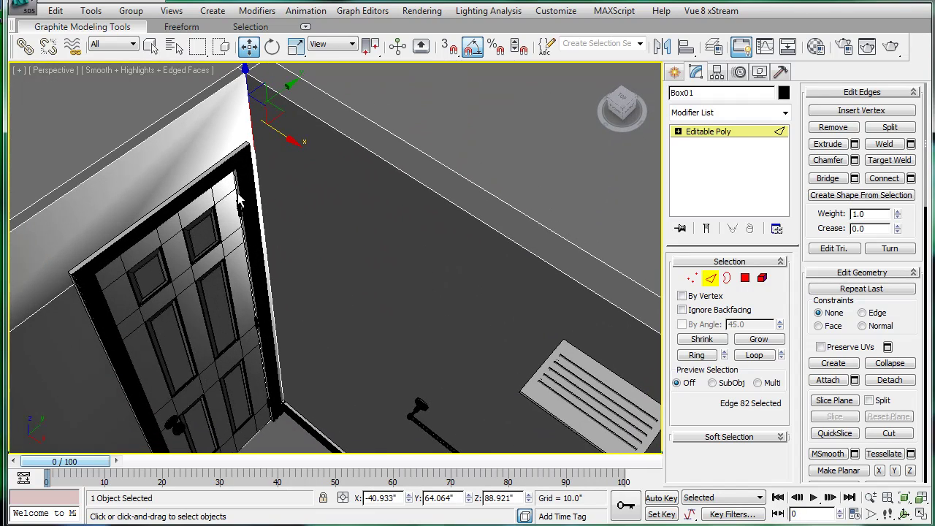
pyautogui.keyDown('ctrl'); pyautogui.click(259, 181); pyautogui.keyUp('ctrl')
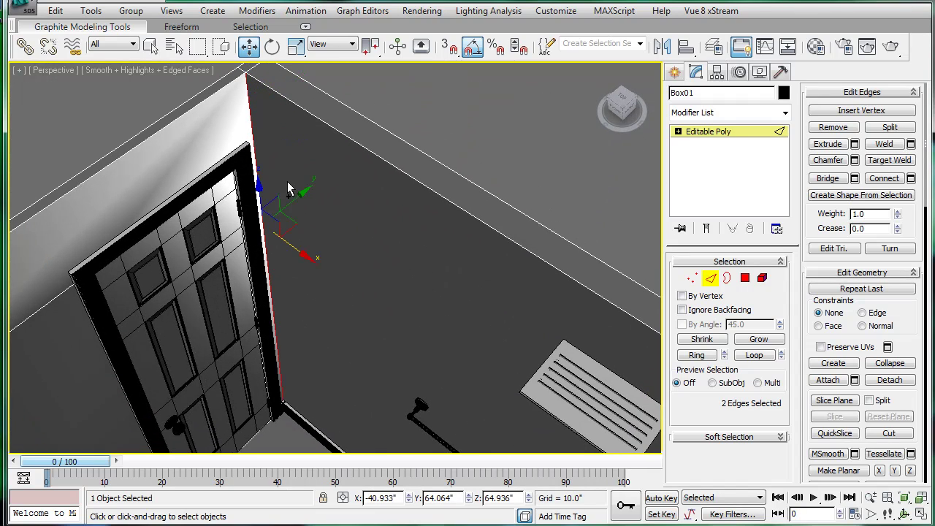
pyautogui.click(855, 162)
pyautogui.click(117, 269)
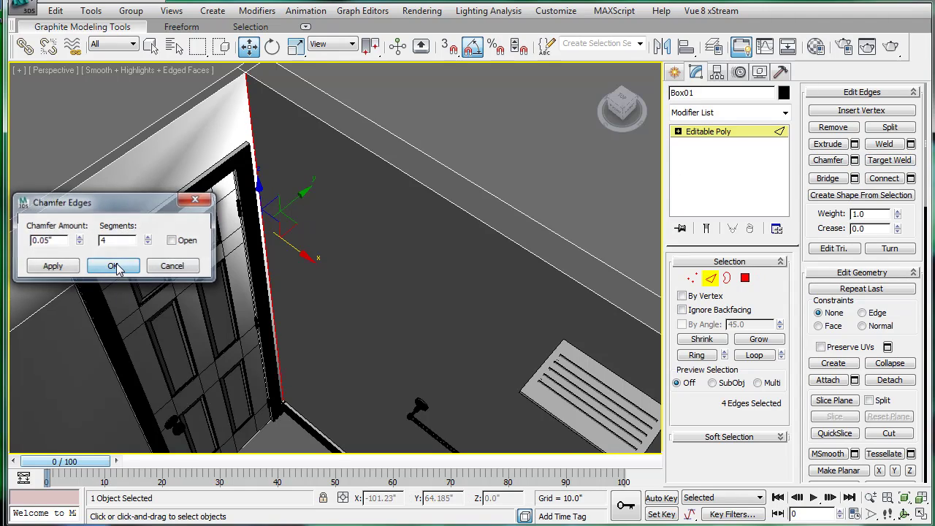
# - Leave edge editing on the bathroom walls and deselect the wall object
pyautogui.moveTo(179, 246); pyautogui.dragTo(318, 265, button='middle')
pyautogui.scroll(-5, 372, 288)
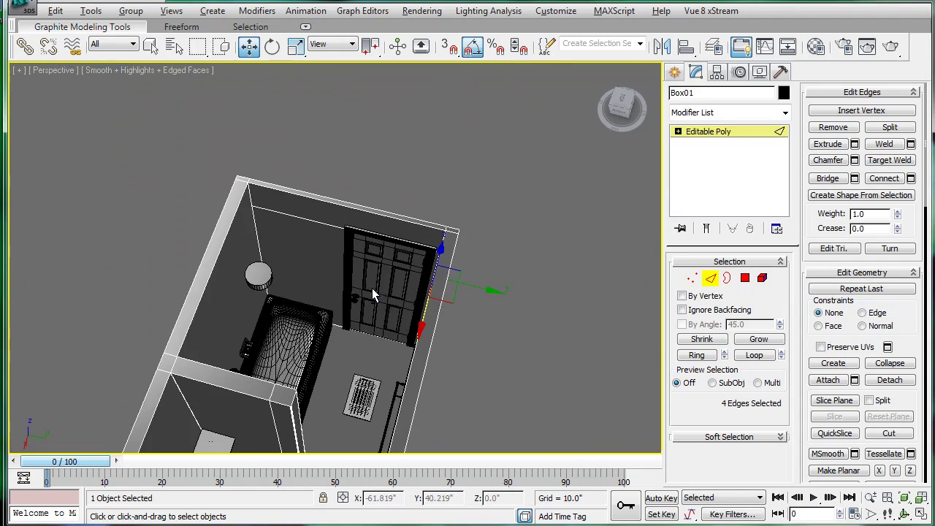
pyautogui.keyDown('alt'); pyautogui.moveTo(372, 288); pyautogui.dragTo(329, 276, button='middle'); pyautogui.keyUp('alt')
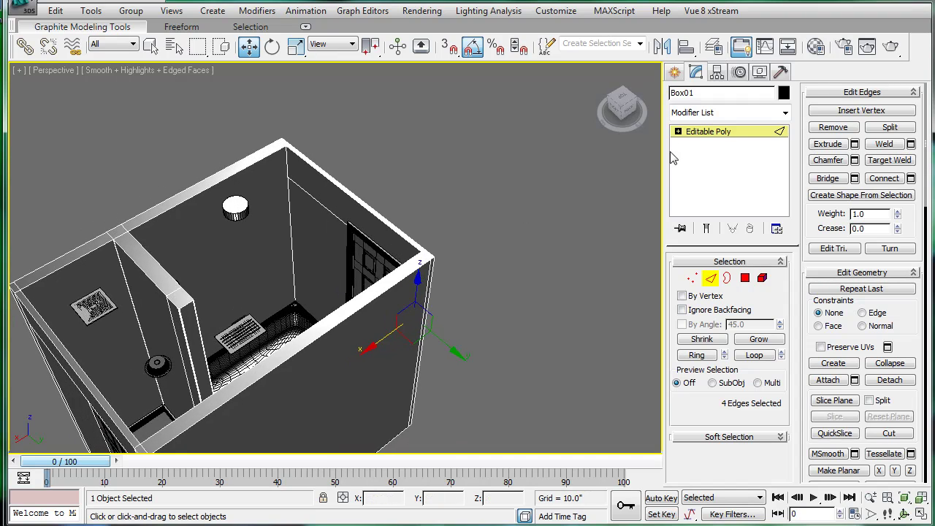
pyautogui.click(704, 133)
pyautogui.click(483, 225)
# - Examine the tub alcove and its surrounding wall corners in the perspective view
pyautogui.scroll(4, 417, 224)
pyautogui.moveTo(385, 225); pyautogui.dragTo(361, 249, button='middle')
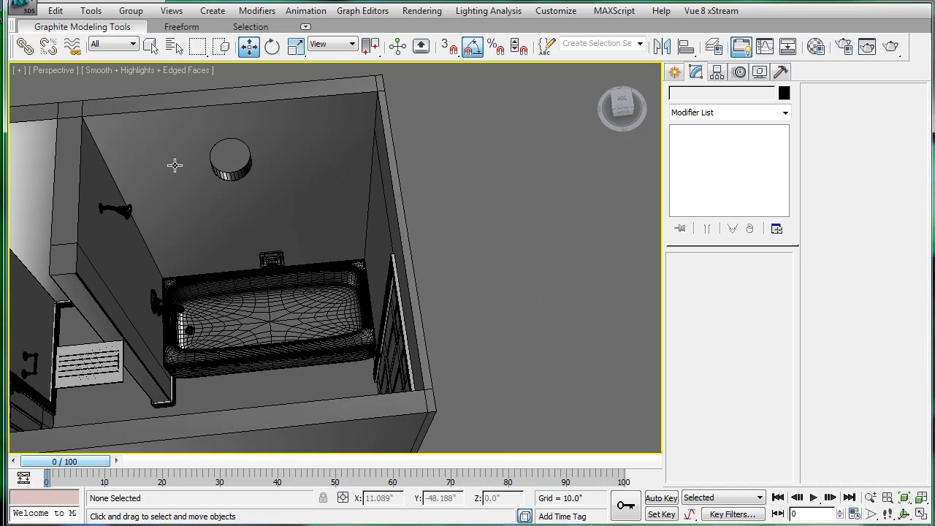
pyautogui.scroll(5, 394, 322)
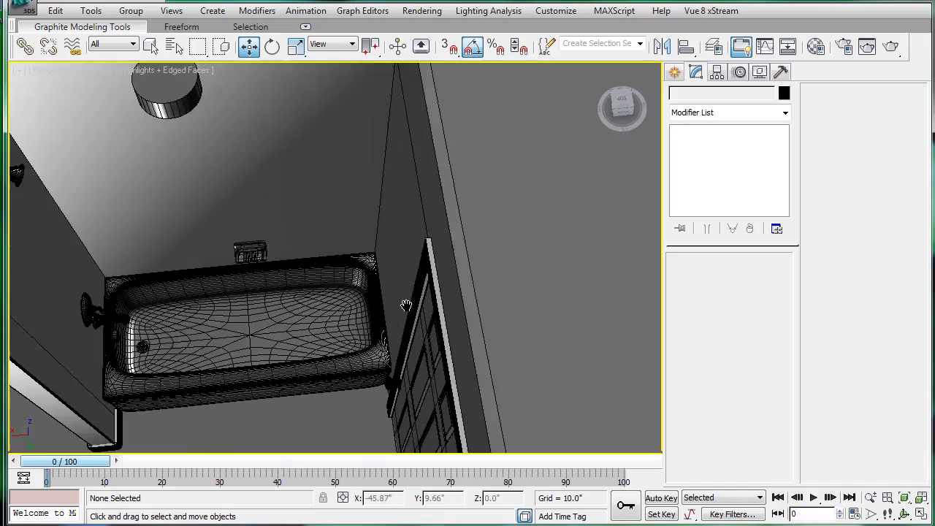
pyautogui.keyDown('alt'); pyautogui.moveTo(180, 355); pyautogui.dragTo(413, 289, button='middle'); pyautogui.keyUp('alt')
pyautogui.scroll(-5, 359, 313)
pyautogui.scroll(4, 412, 289)
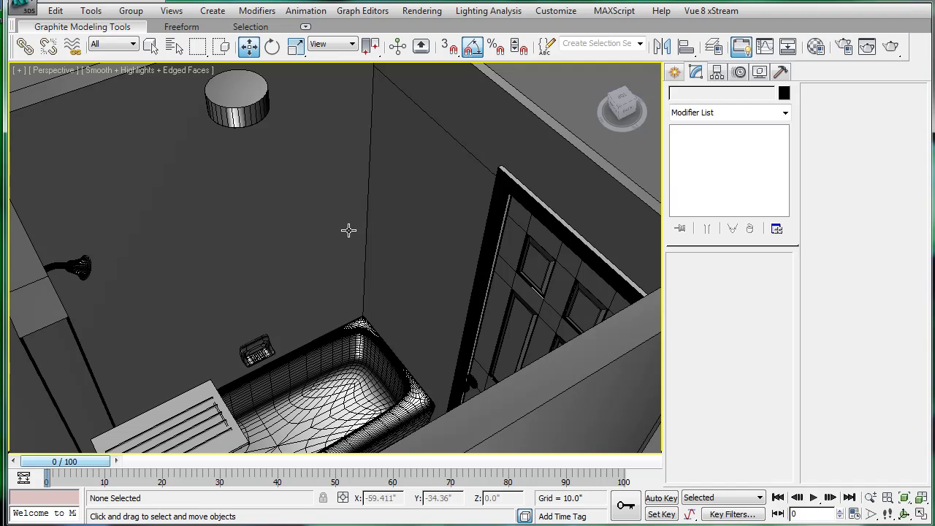
pyautogui.moveTo(335, 191); pyautogui.dragTo(363, 243, button='middle')
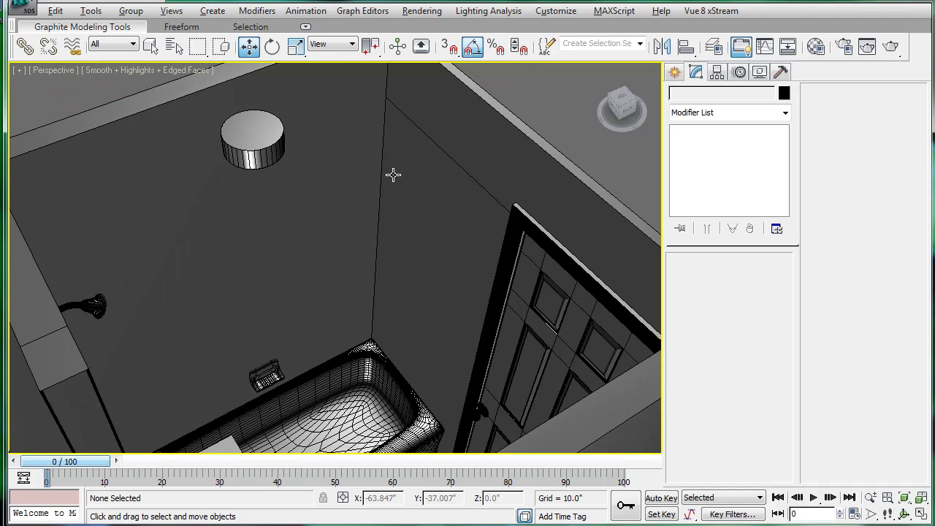
# - Maximize the front view and load the close-up photo of the curtain rod's wall mount as its background image
pyautogui.hotkey('alt', 'w')
pyautogui.click(428, 129)
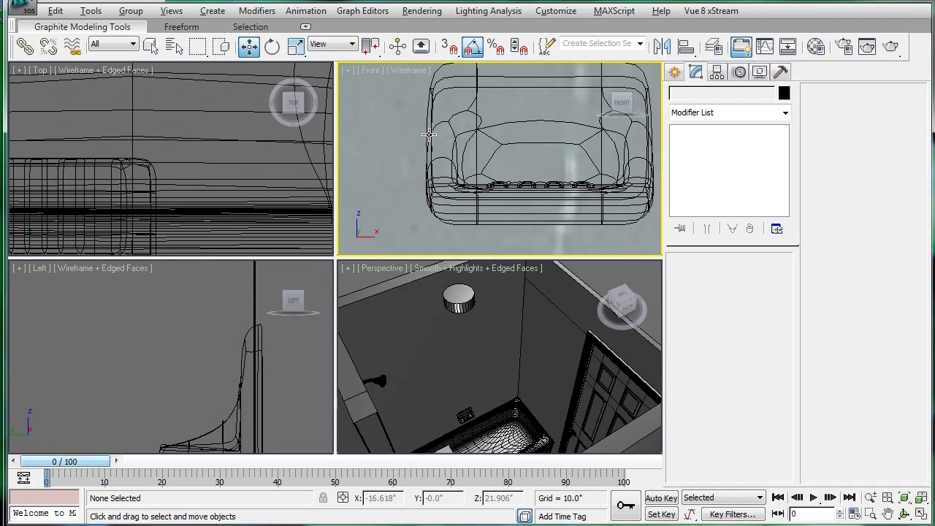
pyautogui.hotkey('alt', 'w')
pyautogui.hotkey('alt', 'b')
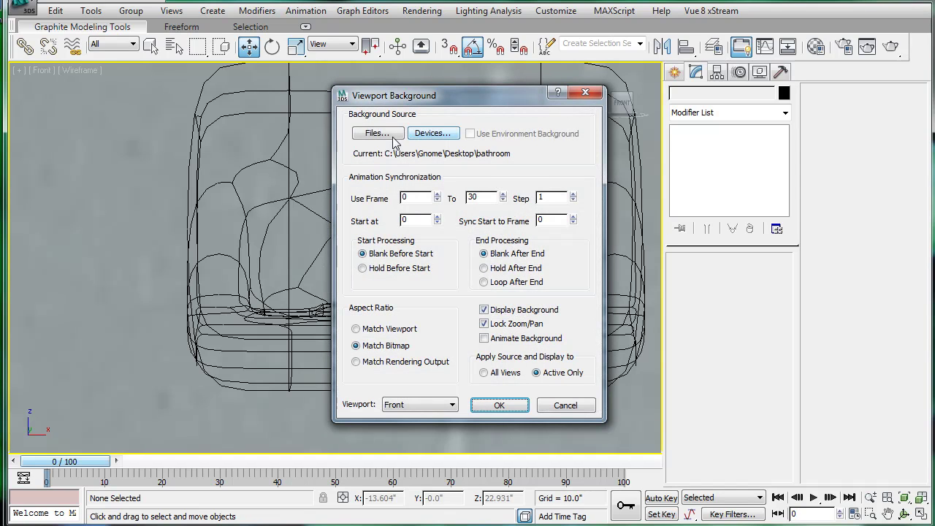
pyautogui.click(387, 135)
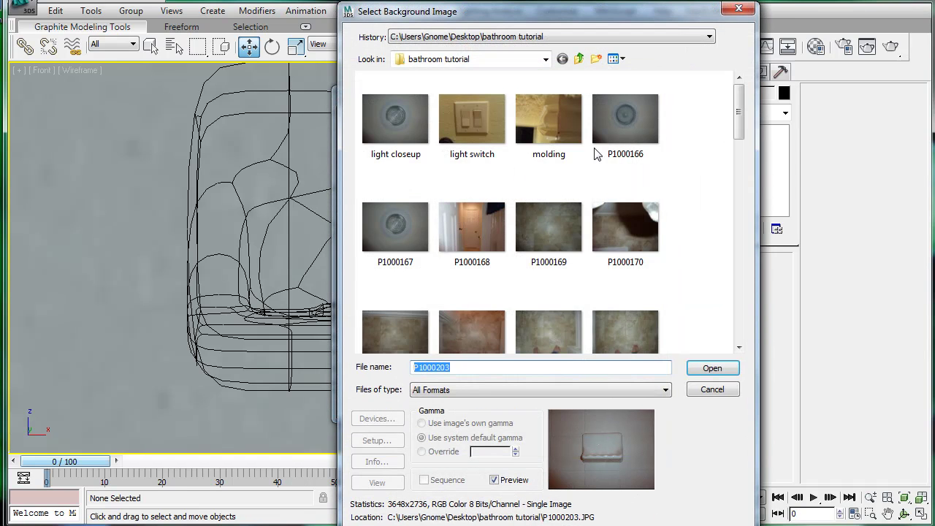
pyautogui.moveTo(737, 119); pyautogui.dragTo(719, 268)
pyautogui.click(626, 219)
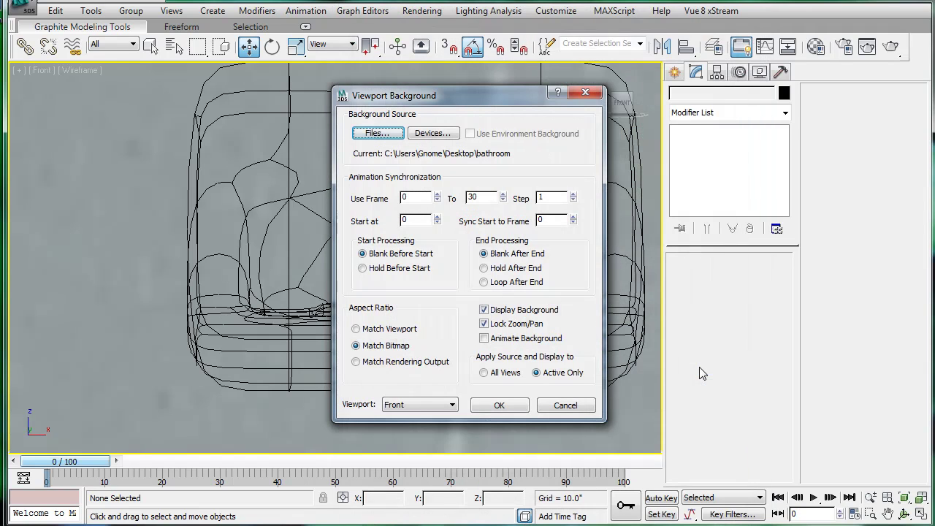
pyautogui.click(489, 406)
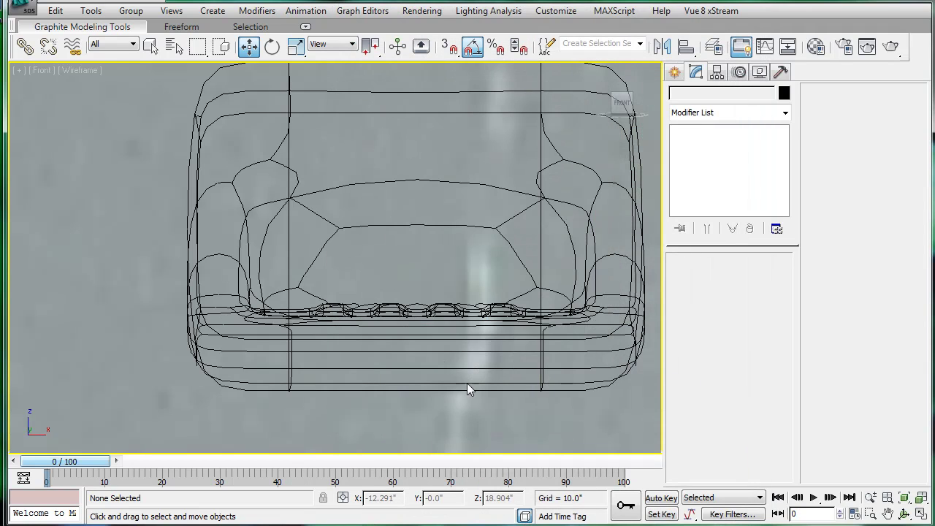
# - Select every object in the scene and hide the selection so only the rod reference photo remains
pyautogui.scroll(-6, 368, 287)
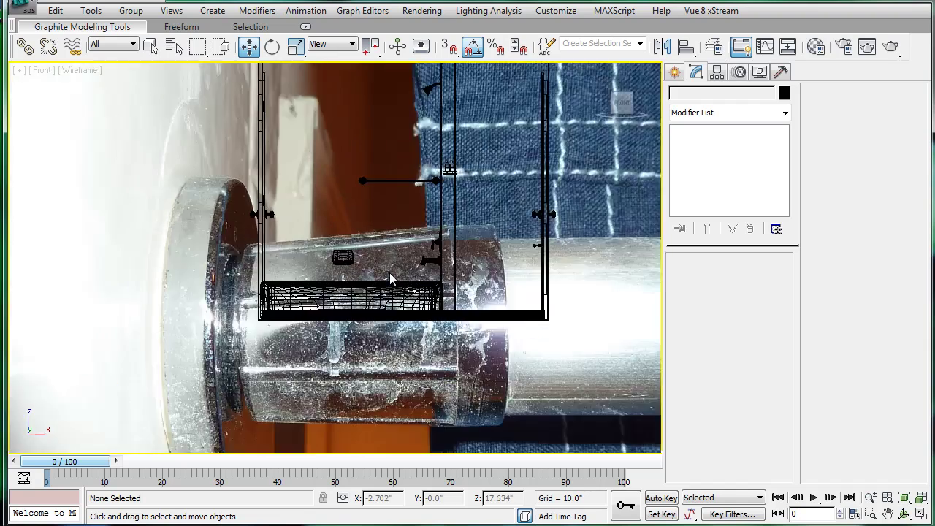
pyautogui.hotkey('ctrl', 'a')
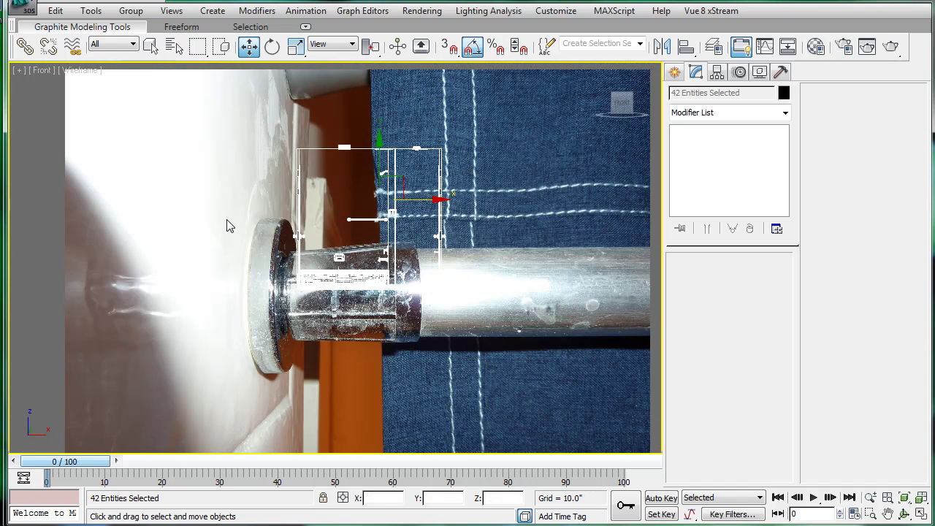
pyautogui.rightClick(225, 220)
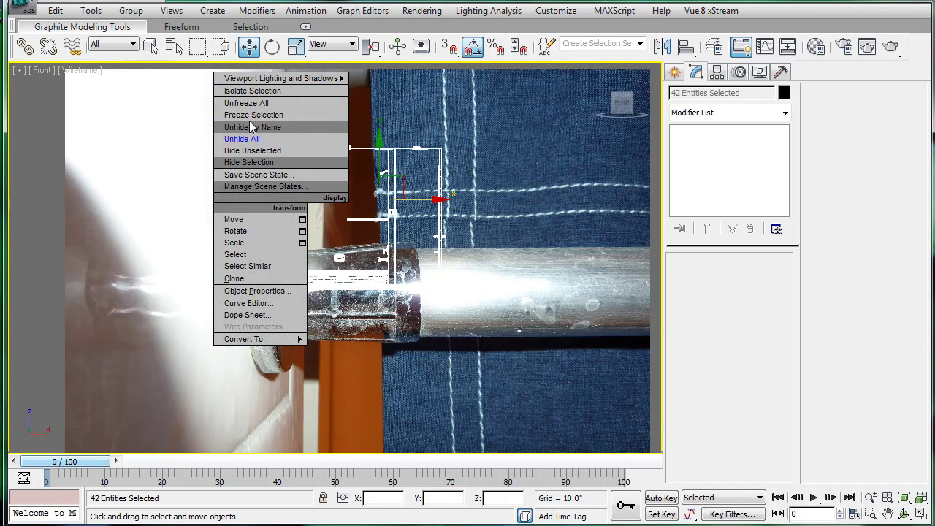
pyautogui.click(252, 162)
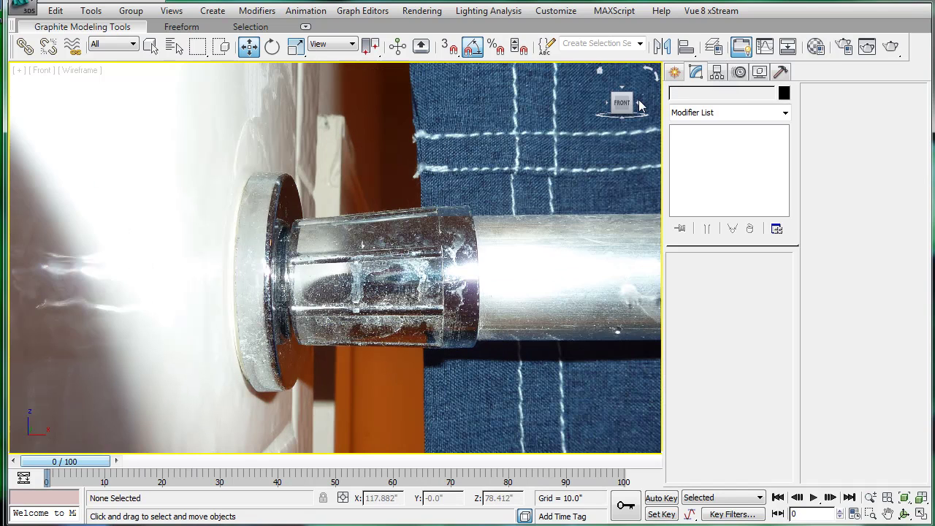
# - Create a cylinder of about 54.2" radius and 14.5" height centred on the rod's wall flange, with 30 sides
pyautogui.click(674, 72)
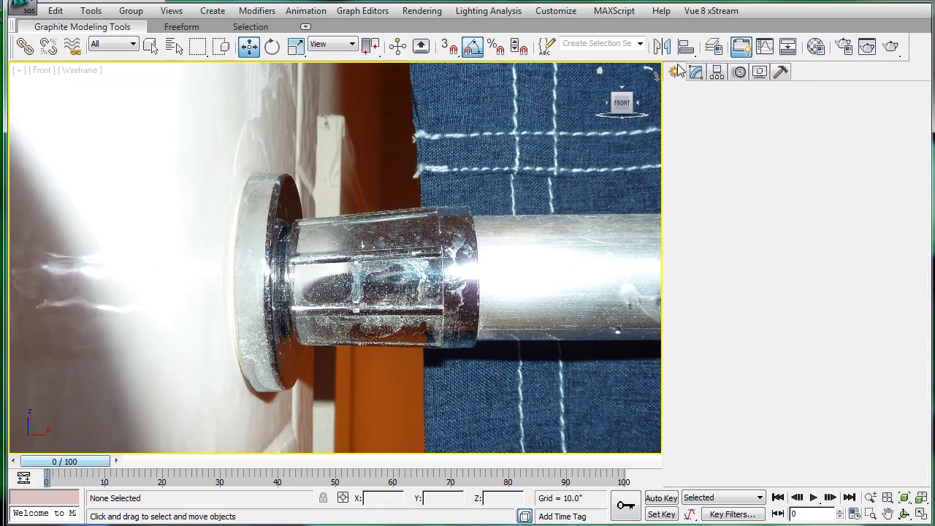
pyautogui.click(700, 197)
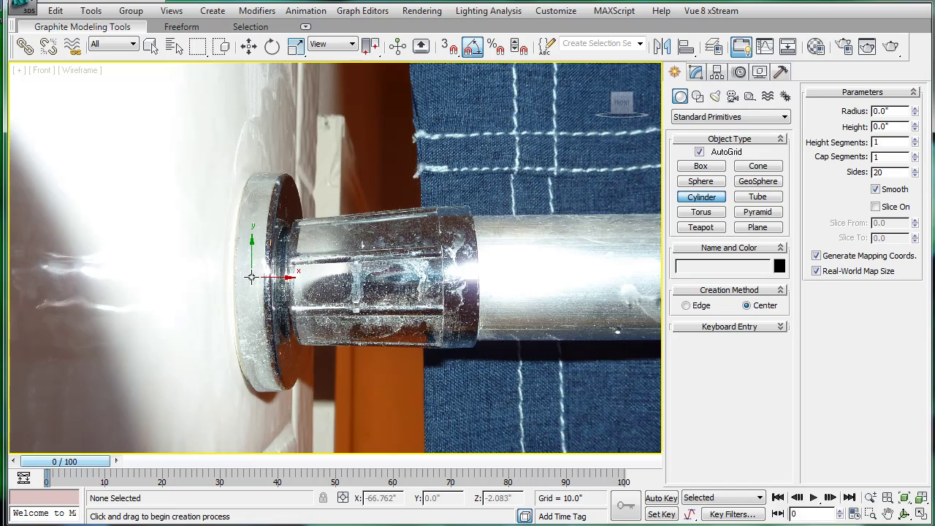
pyautogui.moveTo(250, 278); pyautogui.dragTo(285, 385)
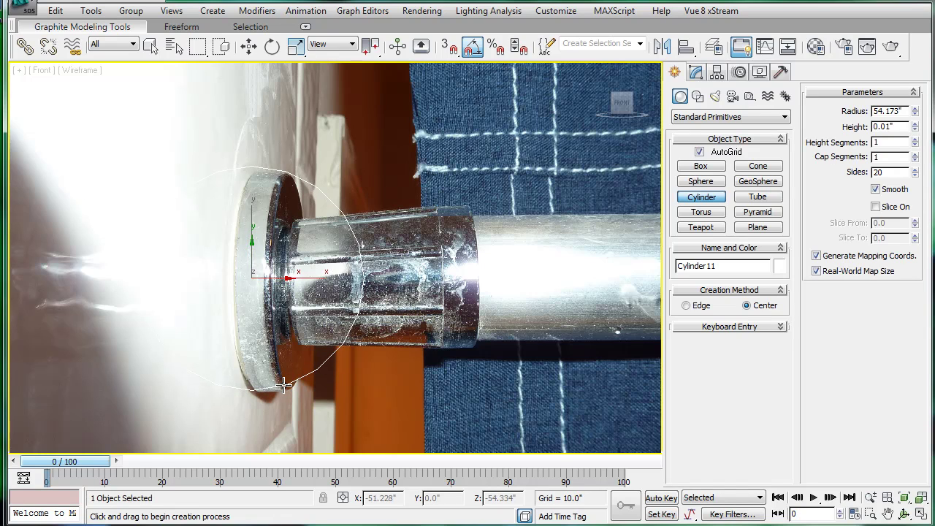
pyautogui.click(279, 365)
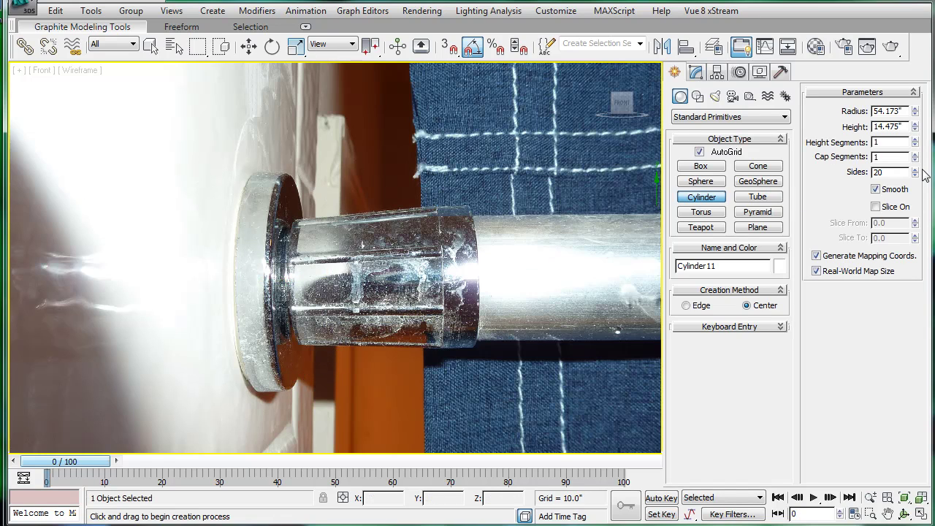
pyautogui.moveTo(905, 175); pyautogui.dragTo(863, 174)
pyautogui.write('30')
pyautogui.press('Return')
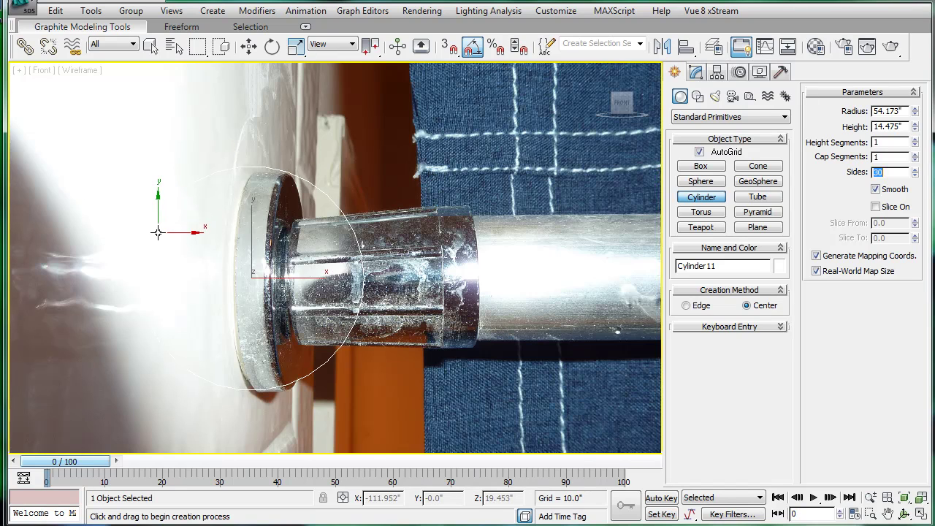
# - Rotate the cylinder 90° with angle snap on so it stands edge-on, and move it over the photographed wall flange
pyautogui.moveTo(306, 174); pyautogui.dragTo(318, 184, button='middle')
pyautogui.press('e')
pyautogui.moveTo(280, 287); pyautogui.dragTo(347, 289)
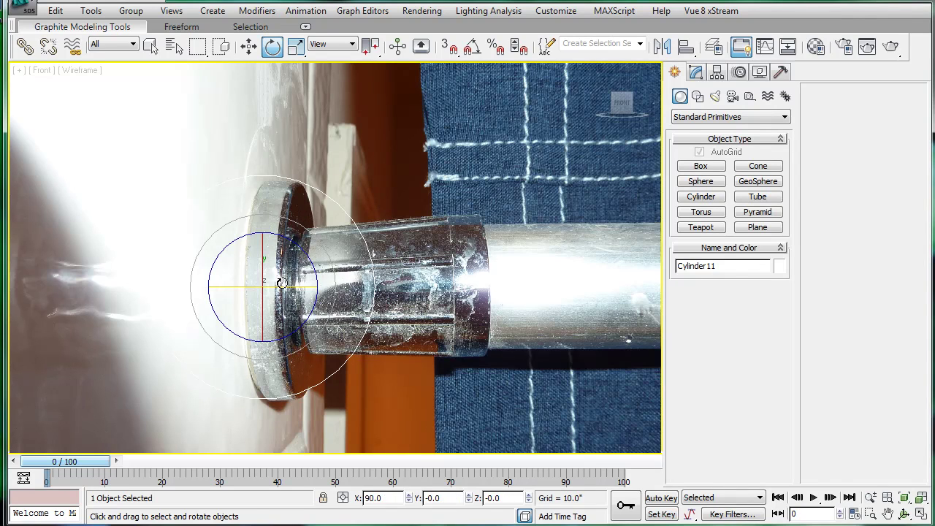
pyautogui.moveTo(282, 286); pyautogui.dragTo(366, 285)
pyautogui.hotkey('ctrl', 'z')
pyautogui.press('a')
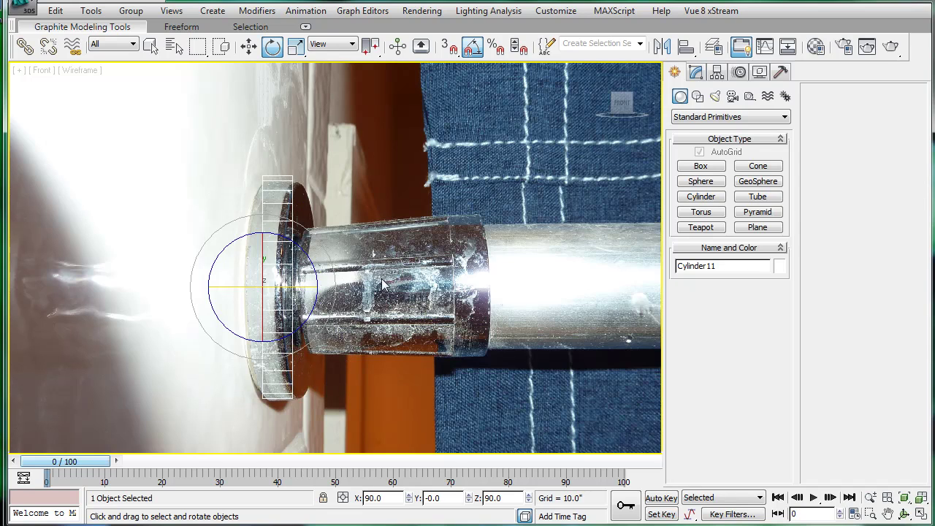
pyautogui.press('w')
pyautogui.moveTo(305, 283); pyautogui.dragTo(301, 284)
# - Convert the cylinder to an Editable Poly and bevel its rod-side cap by 3.4" height with an inward outline
pyautogui.click(694, 71)
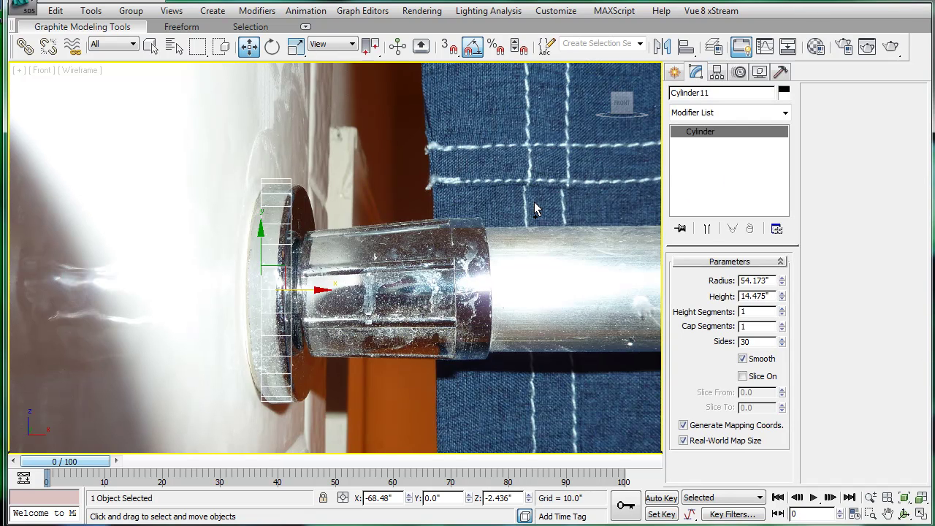
pyautogui.click(747, 280)
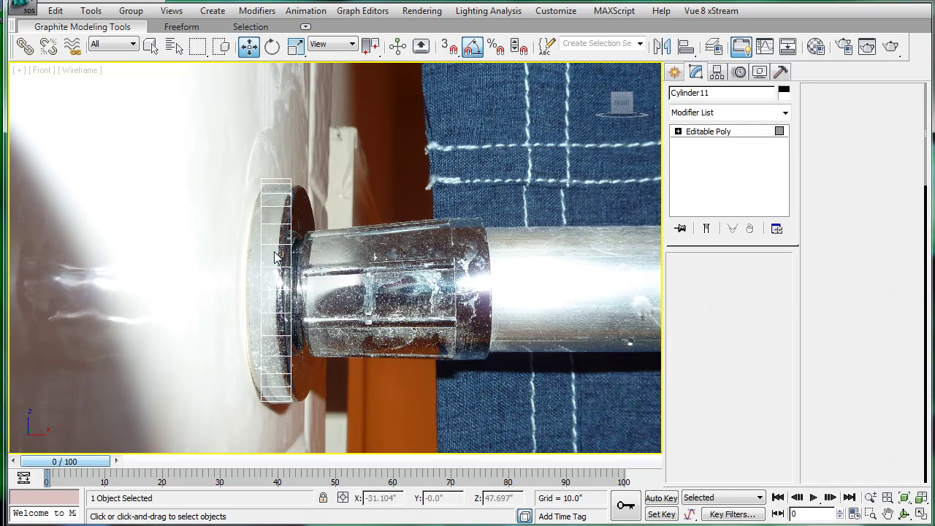
pyautogui.press('4')
pyautogui.click(300, 268)
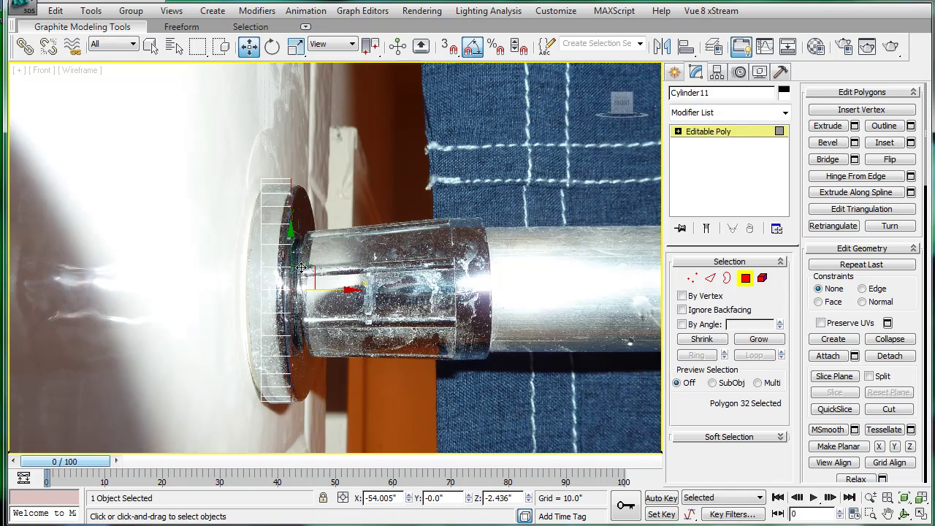
pyautogui.click(855, 143)
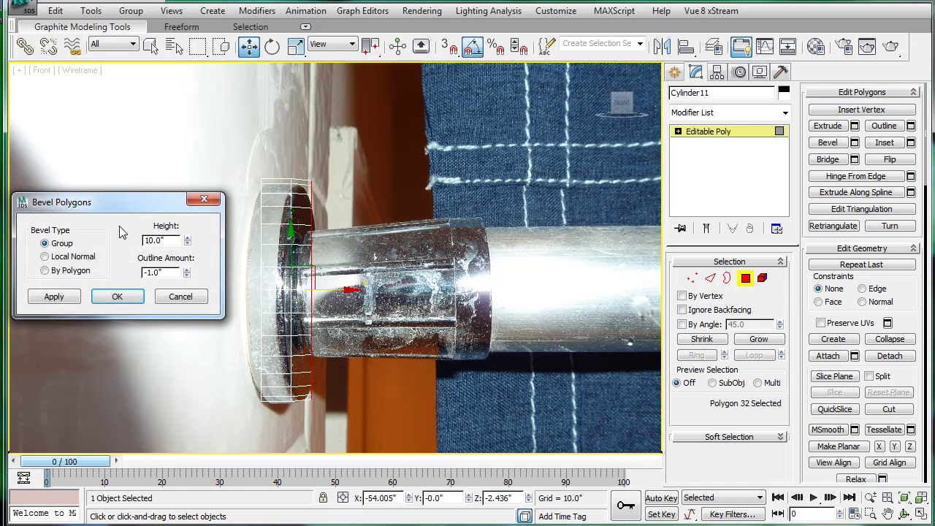
pyautogui.moveTo(188, 246); pyautogui.dragTo(183, 290)
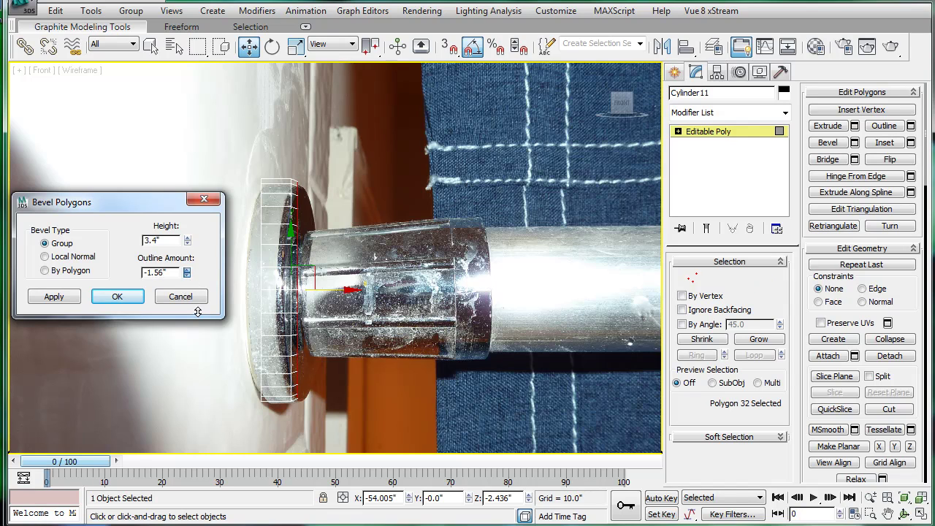
pyautogui.click(132, 301)
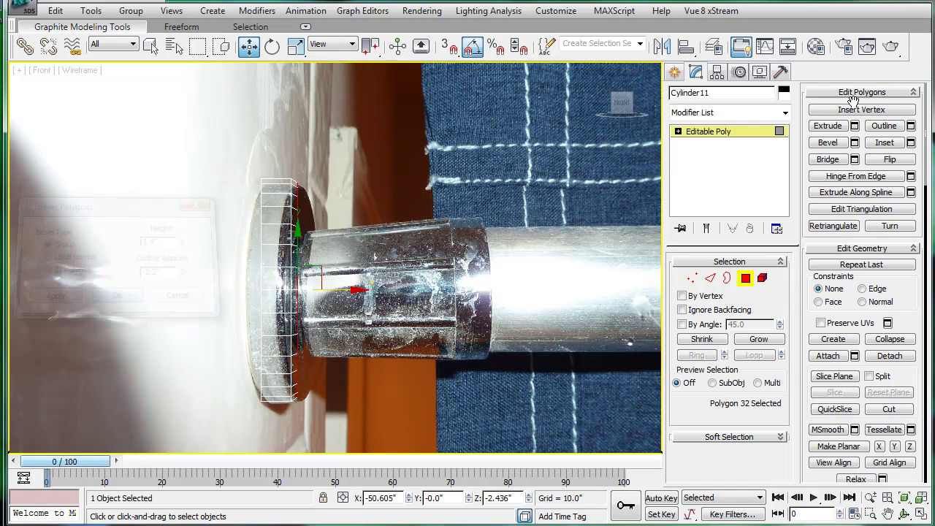
# - Inset the flange's selected cap polygon by 19.8" as a group to form the base of the collar
pyautogui.click(911, 143)
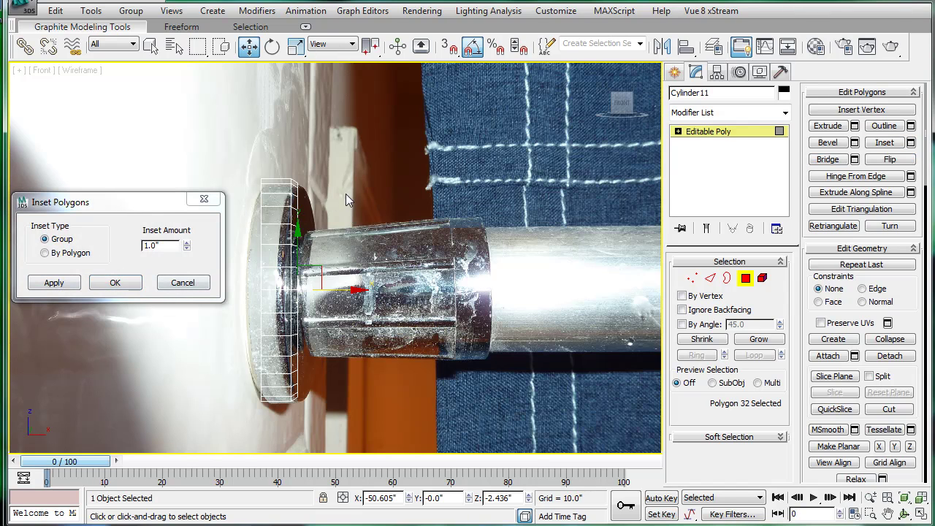
pyautogui.hotkey('alt', 'w')
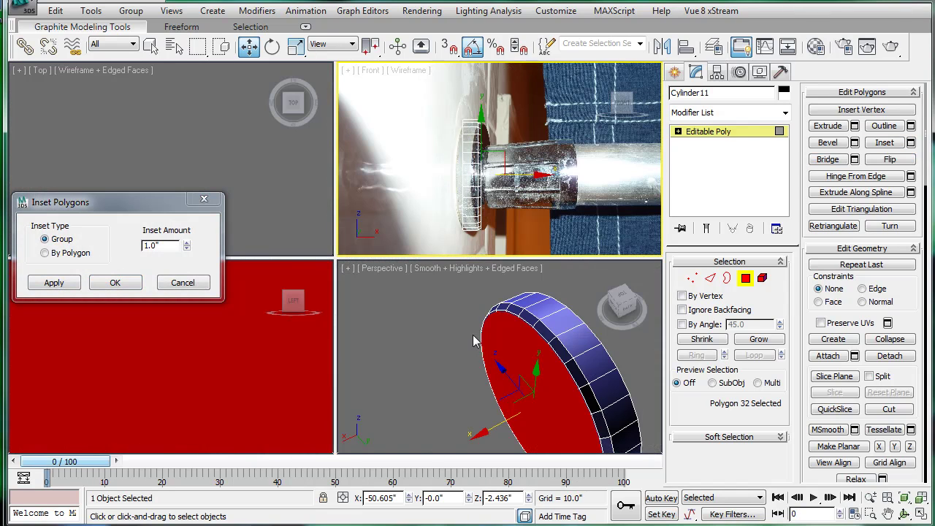
pyautogui.scroll(-5, 476, 339)
pyautogui.moveTo(621, 307); pyautogui.dragTo(652, 301)
pyautogui.scroll(3, 559, 232)
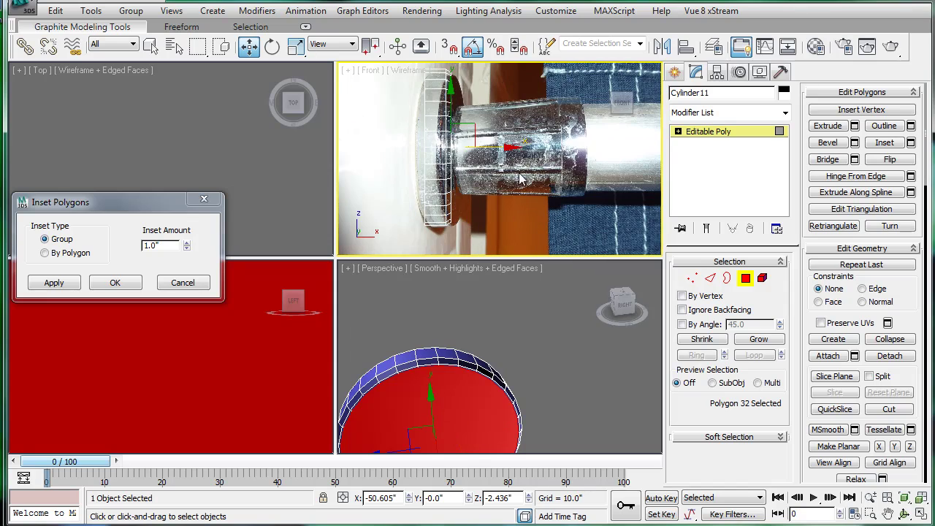
pyautogui.moveTo(187, 246); pyautogui.dragTo(163, 77)
pyautogui.click(124, 289)
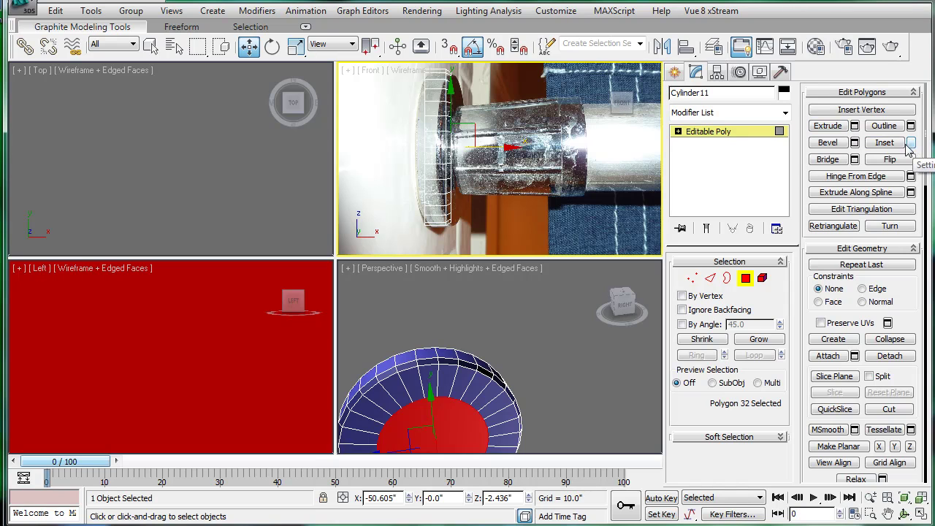
# - Scale the inset cap polygon to match the narrow end of the photographed collar
pyautogui.rightClick(556, 357)
pyautogui.press('r')
pyautogui.moveTo(417, 428)
pyautogui.mouseDown()
pyautogui.moveTo(420, 459)
pyautogui.moveTo(424, 415)
pyautogui.moveTo(425, 437)
pyautogui.moveTo(430, 425)
pyautogui.mouseUp()
pyautogui.click(855, 126)
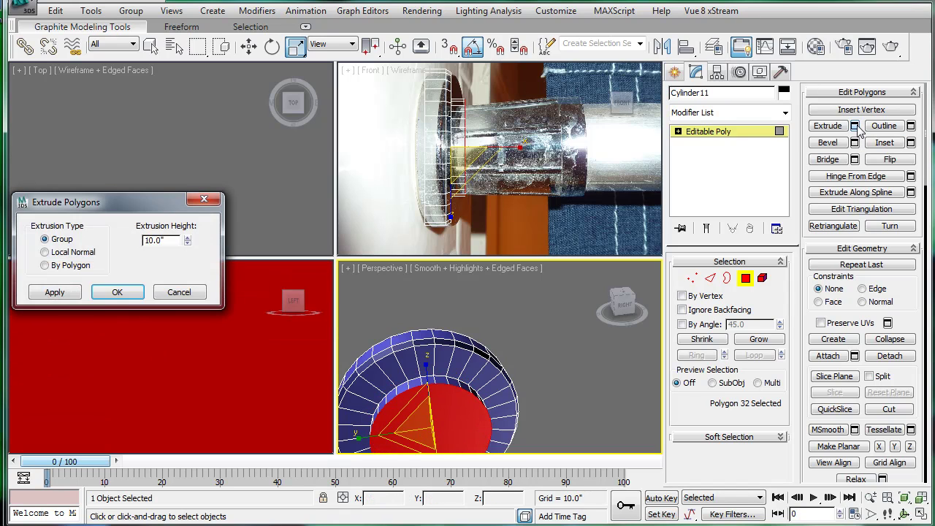
pyautogui.click(162, 295)
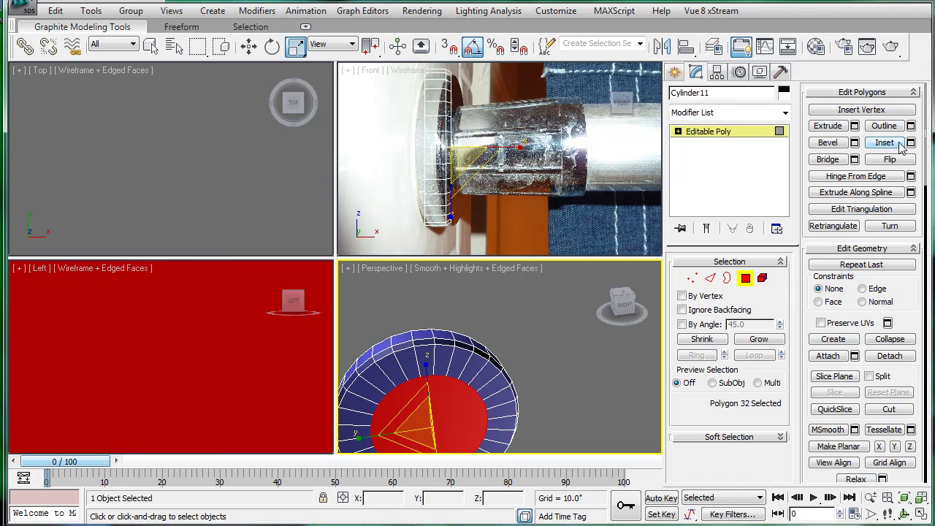
pyautogui.moveTo(415, 429); pyautogui.dragTo(421, 440)
# - Extrude the scaled cap polygon outward from the flange by 10" as a group
pyautogui.click(855, 127)
pyautogui.scroll(5, 515, 197)
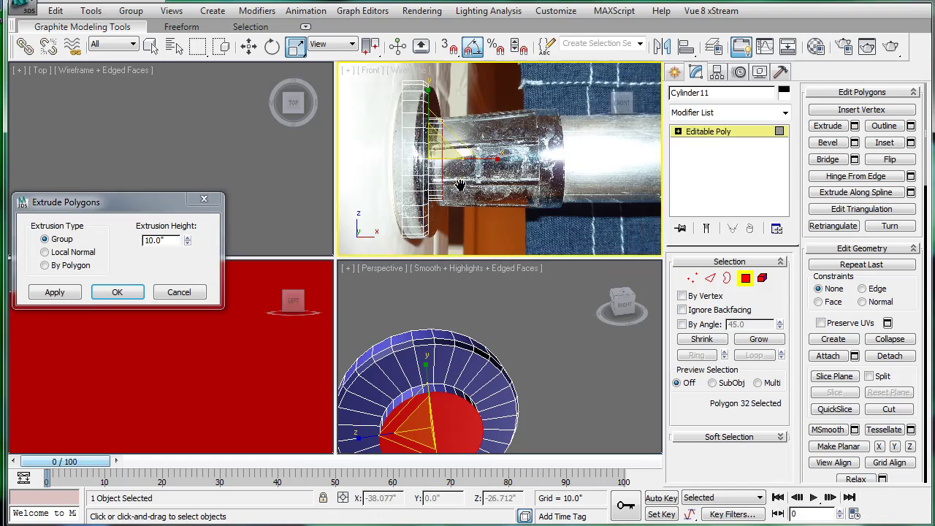
pyautogui.scroll(-4, 516, 197)
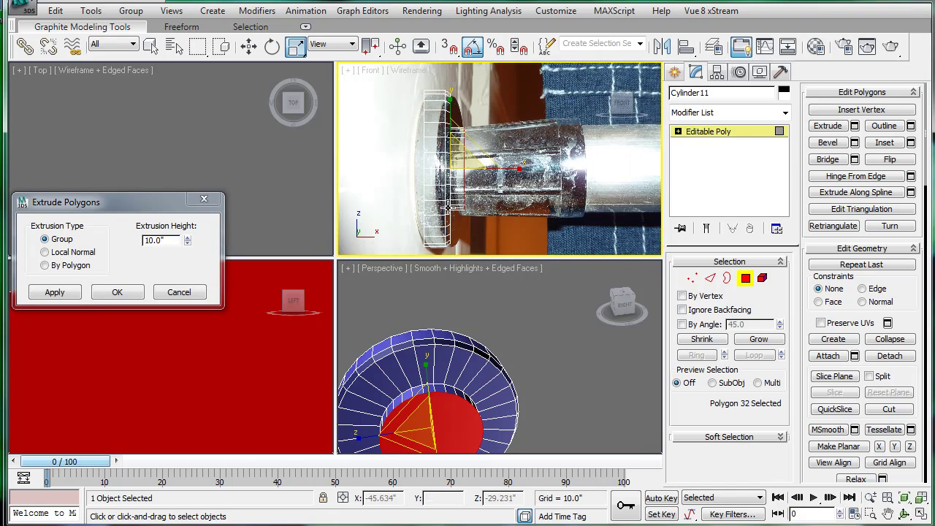
pyautogui.click(132, 292)
# - Move the extruded cap along X to the start of the collar's dark end ring and scale it up to the photographed width
pyautogui.scroll(3, 371, 138)
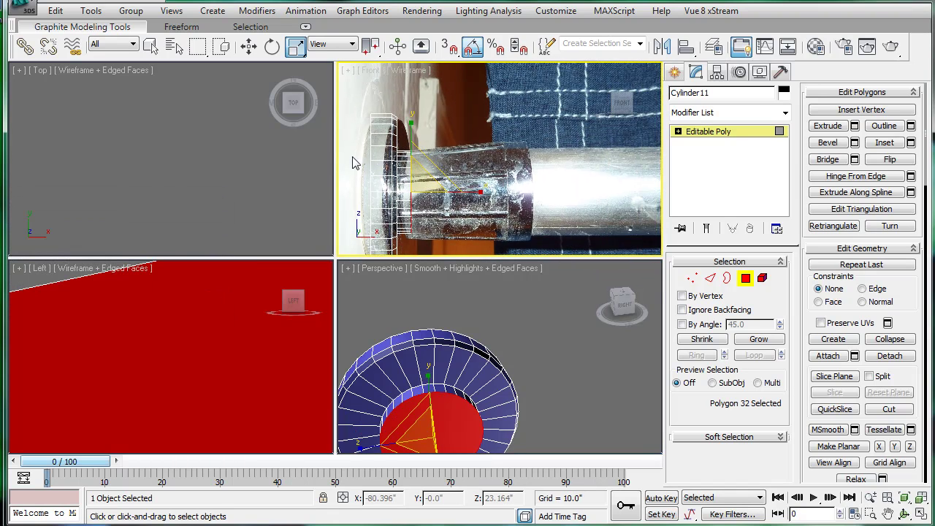
pyautogui.press('w')
pyautogui.moveTo(431, 179); pyautogui.dragTo(523, 174)
pyautogui.press('r')
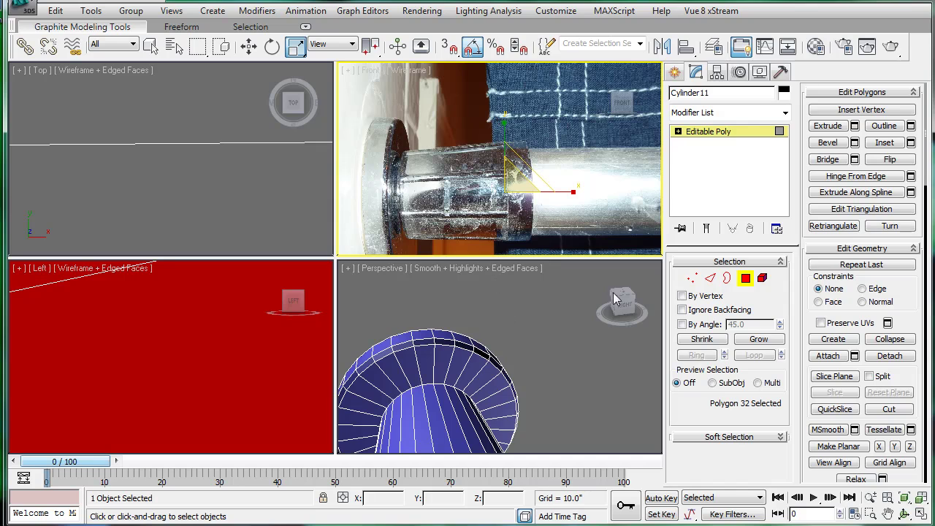
pyautogui.scroll(-3, 520, 320)
pyautogui.click(457, 385)
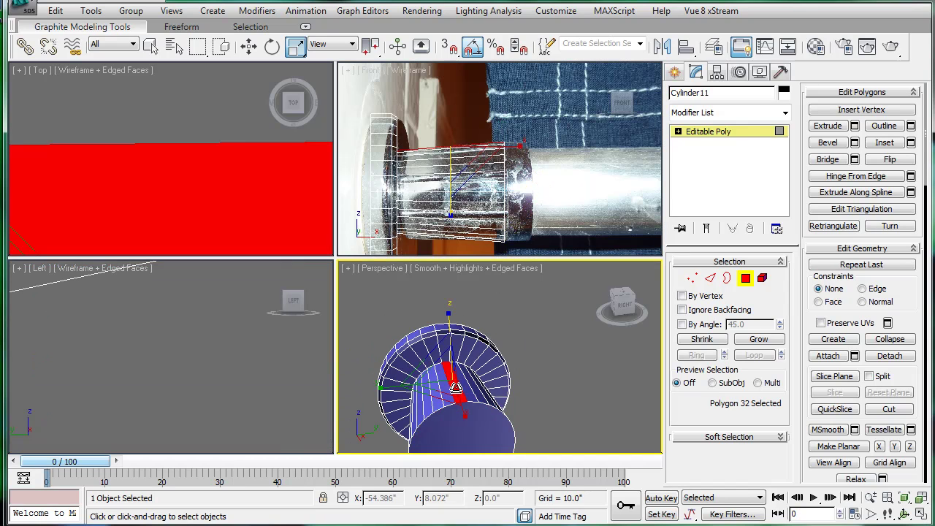
pyautogui.scroll(-7, 231, 180)
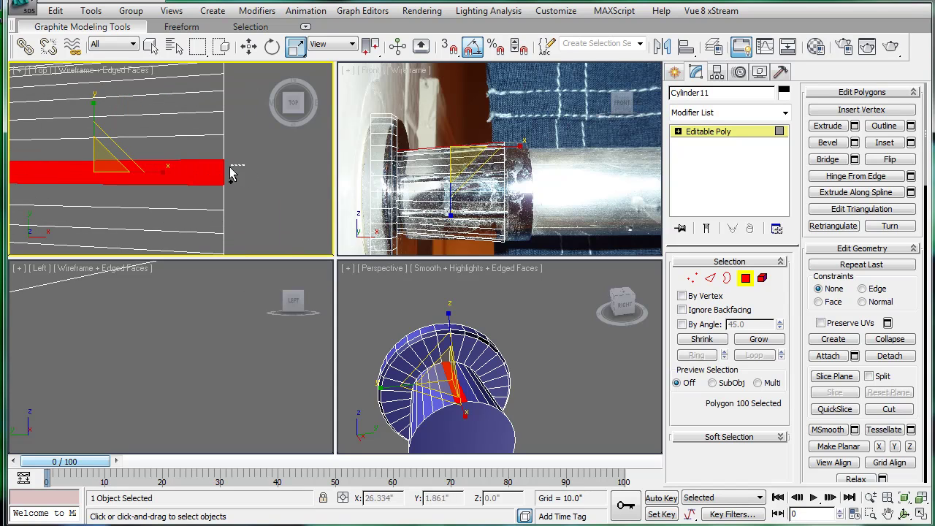
pyautogui.keyDown('ctrl'); pyautogui.moveTo(202, 182); pyautogui.dragTo(238, 170); pyautogui.keyUp('ctrl')
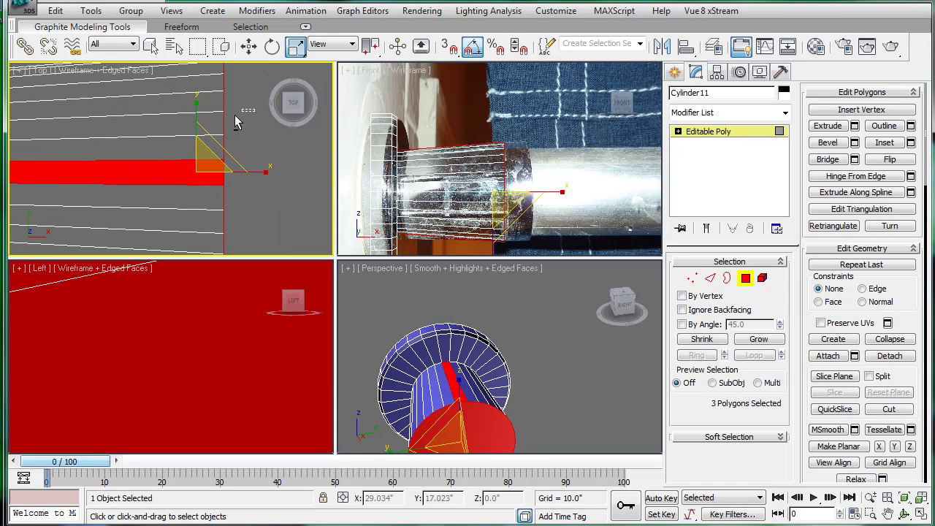
pyautogui.keyDown('alt'); pyautogui.moveTo(234, 116); pyautogui.dragTo(215, 123); pyautogui.keyUp('alt')
pyautogui.scroll(2, 484, 180)
pyautogui.scroll(4, 541, 186)
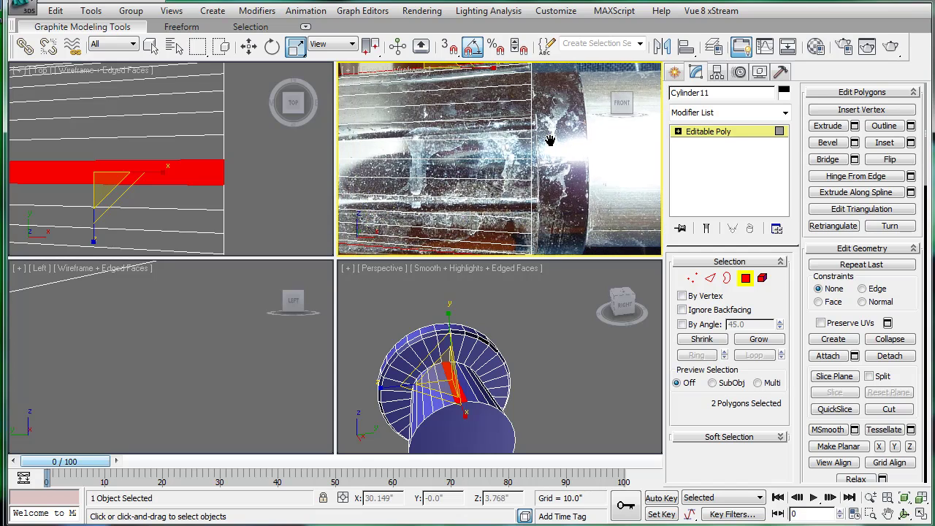
pyautogui.keyDown('ctrl'); pyautogui.click(507, 175); pyautogui.keyUp('ctrl')
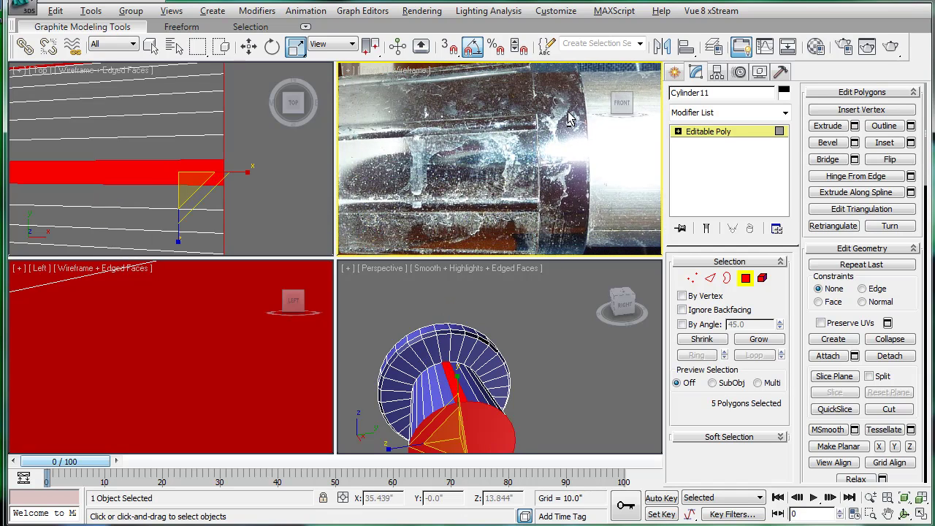
pyautogui.keyDown('alt'); pyautogui.moveTo(526, 125); pyautogui.dragTo(507, 126); pyautogui.keyUp('alt')
pyautogui.keyDown('alt'); pyautogui.moveTo(487, 358); pyautogui.dragTo(476, 393, button='middle'); pyautogui.keyUp('alt')
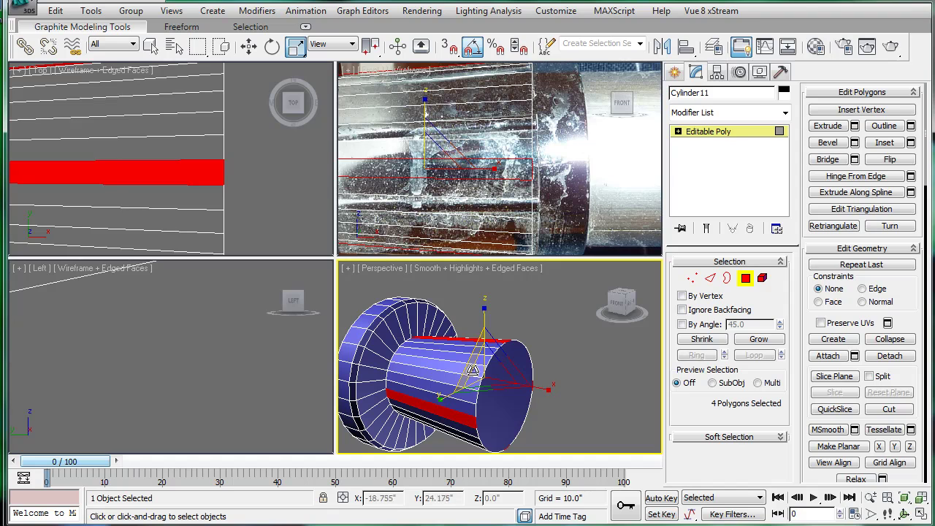
pyautogui.keyDown('ctrl'); pyautogui.click(473, 367); pyautogui.keyUp('ctrl')
pyautogui.keyDown('alt'); pyautogui.moveTo(499, 375); pyautogui.dragTo(415, 327, button='middle'); pyautogui.keyUp('alt')
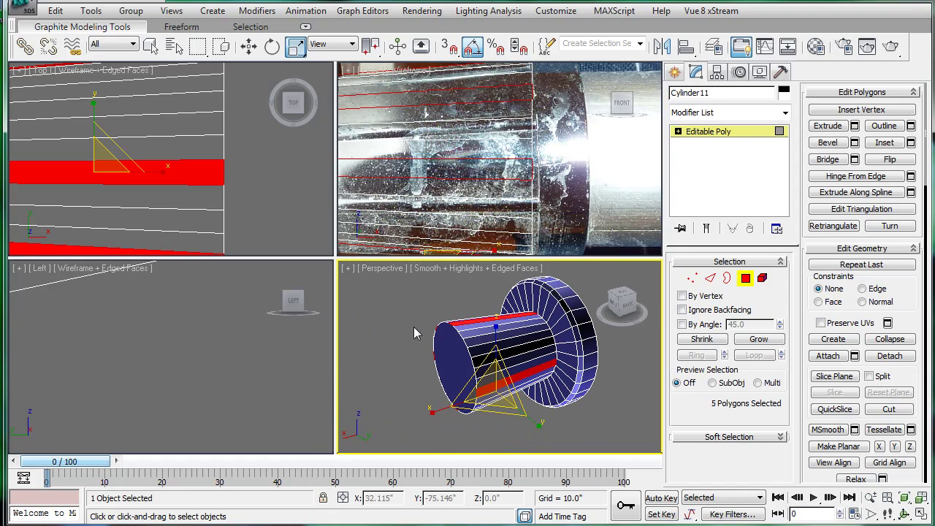
pyautogui.keyDown('ctrl'); pyautogui.click(474, 349); pyautogui.keyUp('ctrl')
pyautogui.keyDown('alt'); pyautogui.moveTo(474, 348); pyautogui.dragTo(492, 375, button='middle'); pyautogui.keyUp('alt')
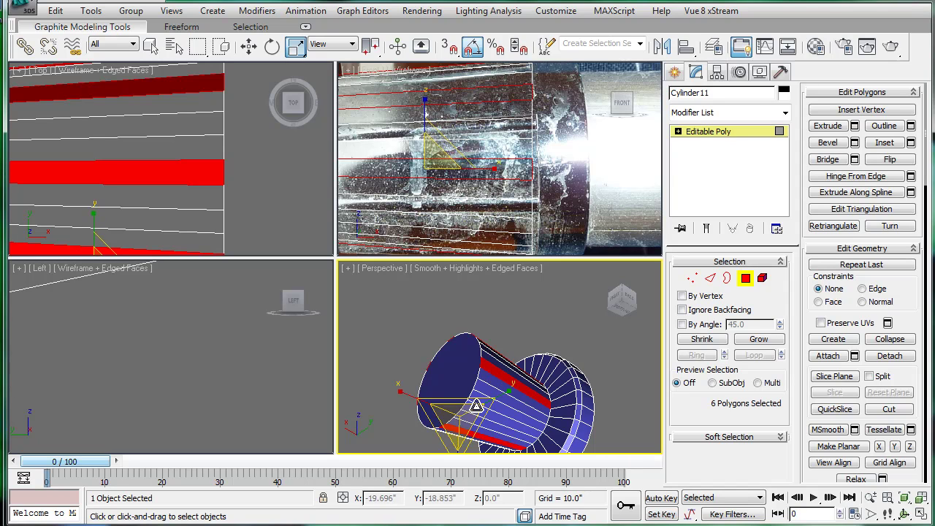
pyautogui.keyDown('ctrl'); pyautogui.click(475, 406); pyautogui.keyUp('ctrl')
pyautogui.keyDown('alt'); pyautogui.moveTo(475, 407); pyautogui.dragTo(455, 360, button='middle'); pyautogui.keyUp('alt')
pyautogui.keyDown('alt'); pyautogui.click(474, 397); pyautogui.keyUp('alt')
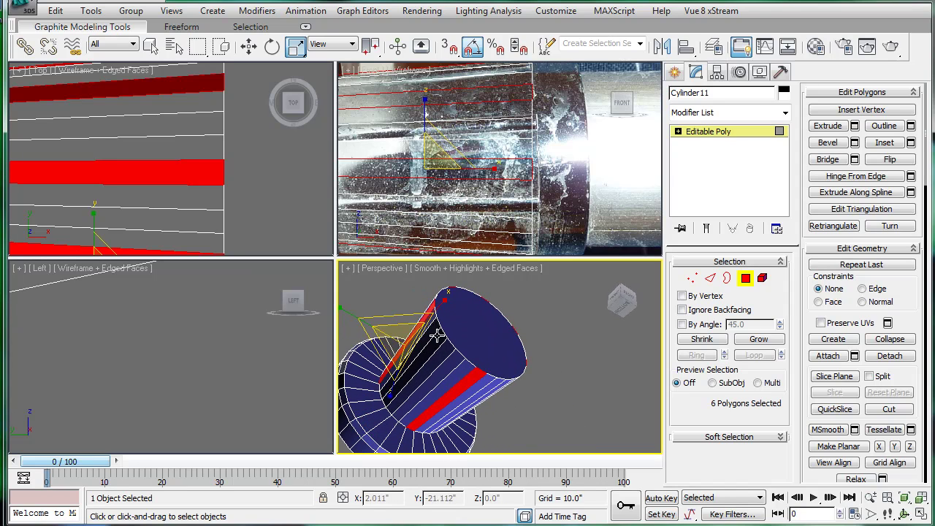
# - Select every other lengthwise side polygon all the way around the tapered collar
pyautogui.click(444, 349)
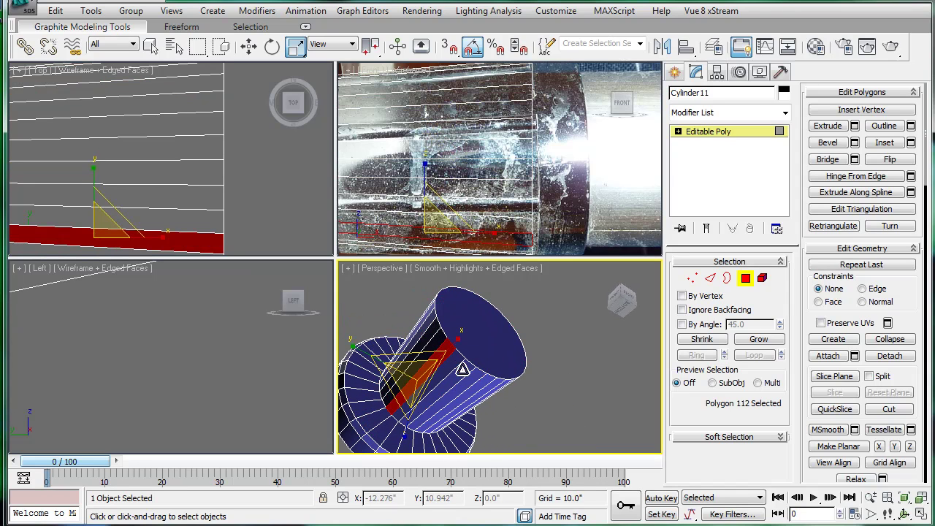
pyautogui.keyDown('ctrl'); pyautogui.click(462, 370); pyautogui.keyUp('ctrl')
pyautogui.keyDown('ctrl'); pyautogui.click(480, 380); pyautogui.keyUp('ctrl')
pyautogui.keyDown('alt'); pyautogui.moveTo(482, 380); pyautogui.dragTo(423, 414, button='middle'); pyautogui.keyUp('alt')
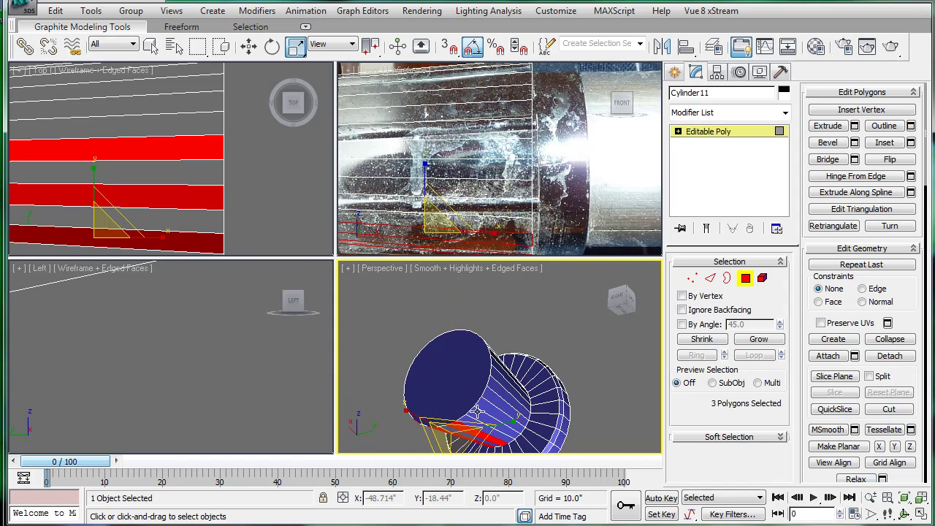
pyautogui.keyDown('ctrl'); pyautogui.click(479, 411); pyautogui.keyUp('ctrl')
pyautogui.keyDown('ctrl'); pyautogui.click(491, 395); pyautogui.keyUp('ctrl')
pyautogui.keyDown('alt'); pyautogui.moveTo(490, 395); pyautogui.dragTo(440, 410, button='middle'); pyautogui.keyUp('alt')
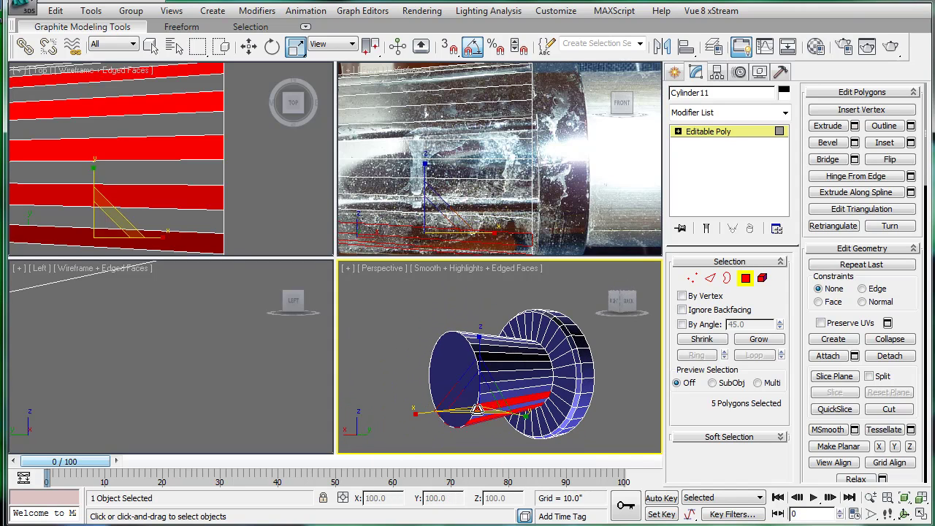
pyautogui.keyDown('ctrl'); pyautogui.click(494, 385); pyautogui.keyUp('ctrl')
pyautogui.keyDown('ctrl'); pyautogui.click(495, 366); pyautogui.keyUp('ctrl')
pyautogui.keyDown('alt'); pyautogui.moveTo(494, 367); pyautogui.dragTo(530, 409, button='middle'); pyautogui.keyUp('alt')
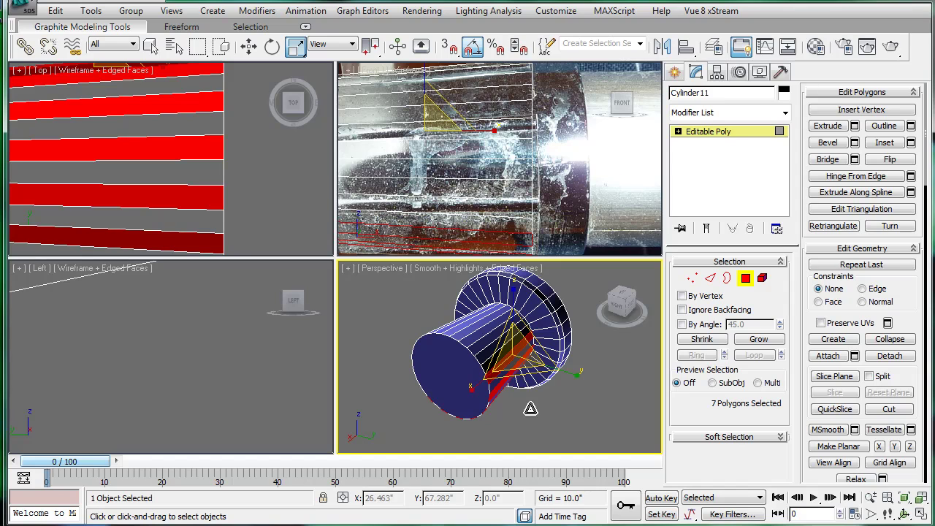
pyautogui.keyDown('ctrl'); pyautogui.click(485, 349); pyautogui.keyUp('ctrl')
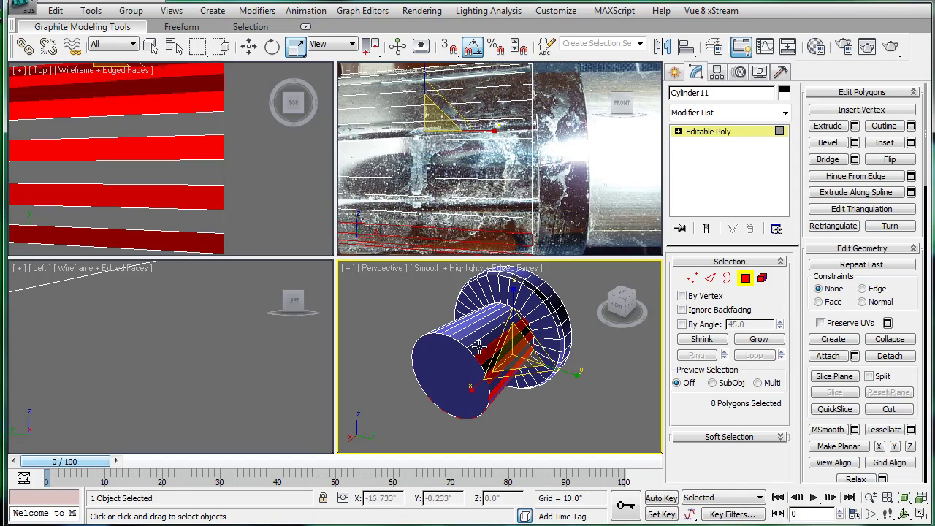
pyautogui.keyDown('ctrl'); pyautogui.click(474, 338); pyautogui.keyUp('ctrl')
pyautogui.keyDown('alt'); pyautogui.moveTo(474, 338); pyautogui.dragTo(505, 322, button='middle'); pyautogui.keyUp('alt')
pyautogui.keyDown('ctrl'); pyautogui.click(453, 352); pyautogui.keyUp('ctrl')
pyautogui.keyDown('ctrl'); pyautogui.click(436, 360); pyautogui.keyUp('ctrl')
pyautogui.keyDown('ctrl'); pyautogui.click(424, 370); pyautogui.keyUp('ctrl')
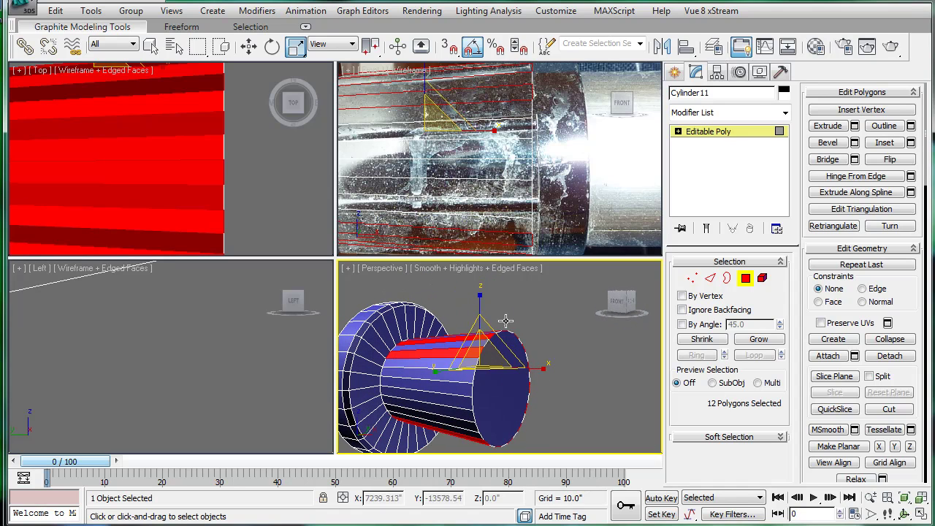
pyautogui.keyDown('ctrl'); pyautogui.click(450, 380); pyautogui.keyUp('ctrl')
pyautogui.keyDown('ctrl'); pyautogui.click(451, 401); pyautogui.keyUp('ctrl')
pyautogui.keyDown('ctrl'); pyautogui.click(454, 421); pyautogui.keyUp('ctrl')
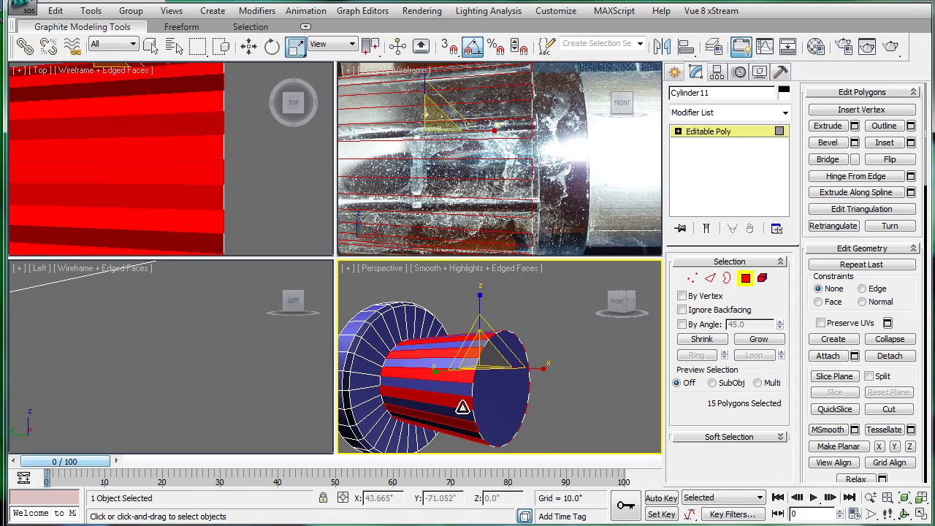
pyautogui.keyDown('alt'); pyautogui.moveTo(455, 422); pyautogui.dragTo(471, 412, button='middle'); pyautogui.keyUp('alt')
# - Inset the selected collar strips by 1.584" as a group and extrude them slightly outward as raised ribs
pyautogui.click(911, 143)
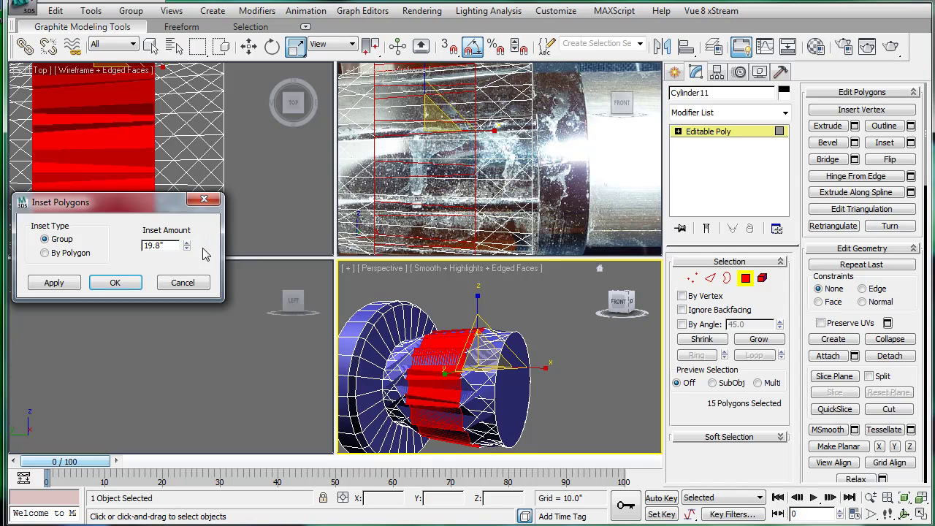
pyautogui.moveTo(187, 247); pyautogui.dragTo(193, 311)
pyautogui.click(115, 283)
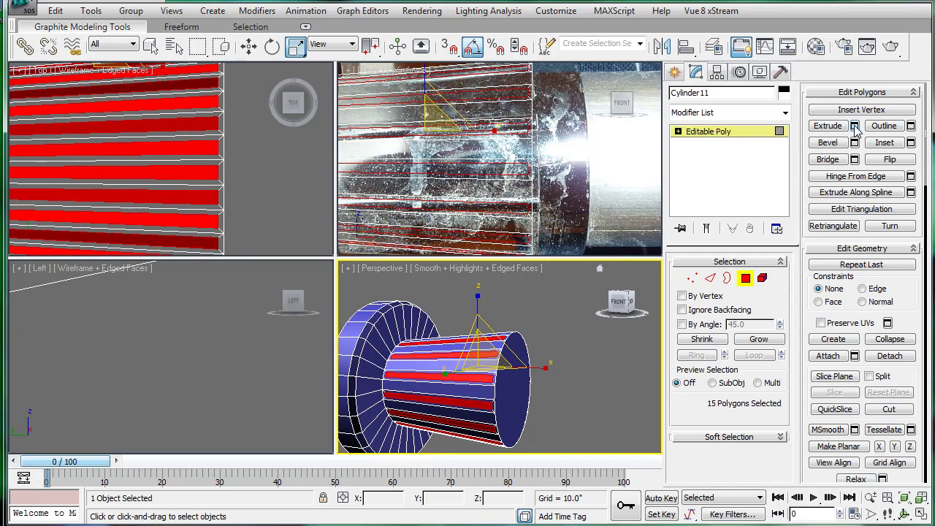
pyautogui.click(855, 125)
pyautogui.moveTo(187, 243); pyautogui.dragTo(190, 298)
pyautogui.click(115, 292)
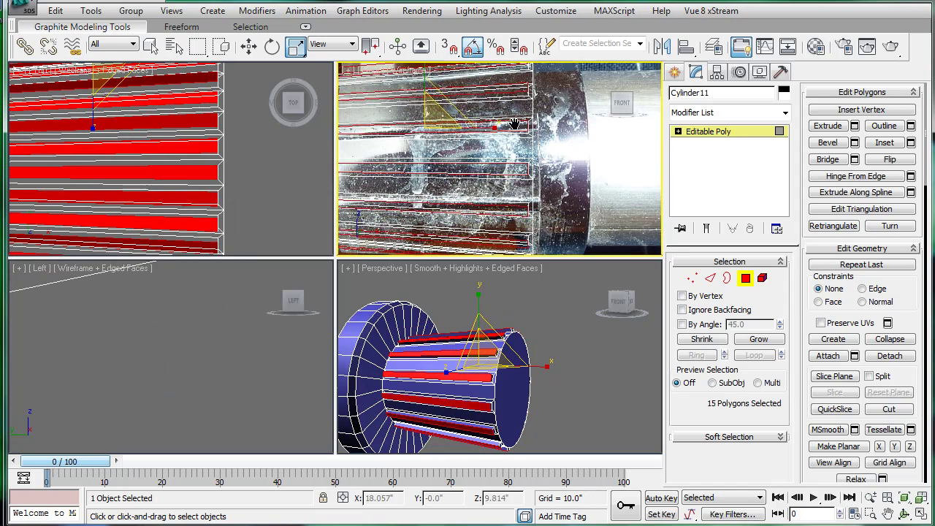
# - Select the collar's end cap polygon and extrude it about 16" to cover the photographed dark end ring
pyautogui.click(510, 400)
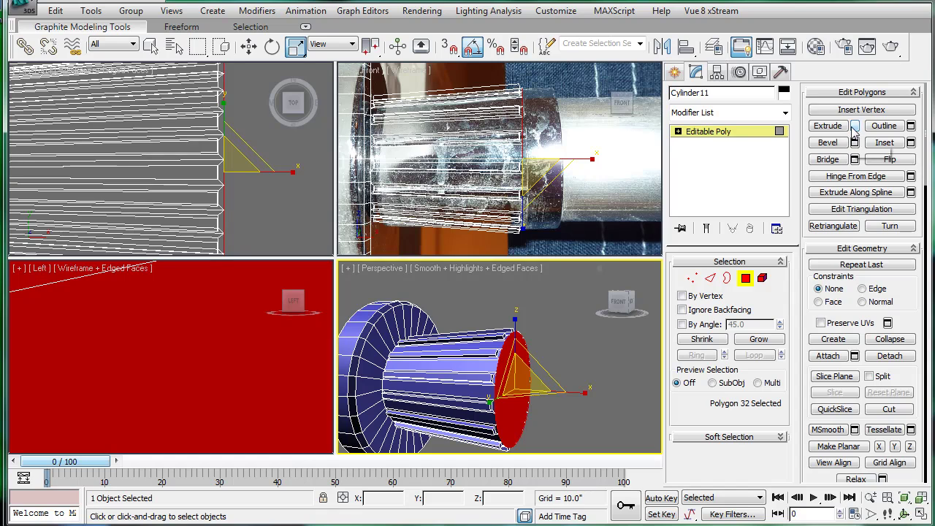
pyautogui.click(855, 126)
pyautogui.moveTo(189, 249); pyautogui.dragTo(208, 359)
pyautogui.click(97, 295)
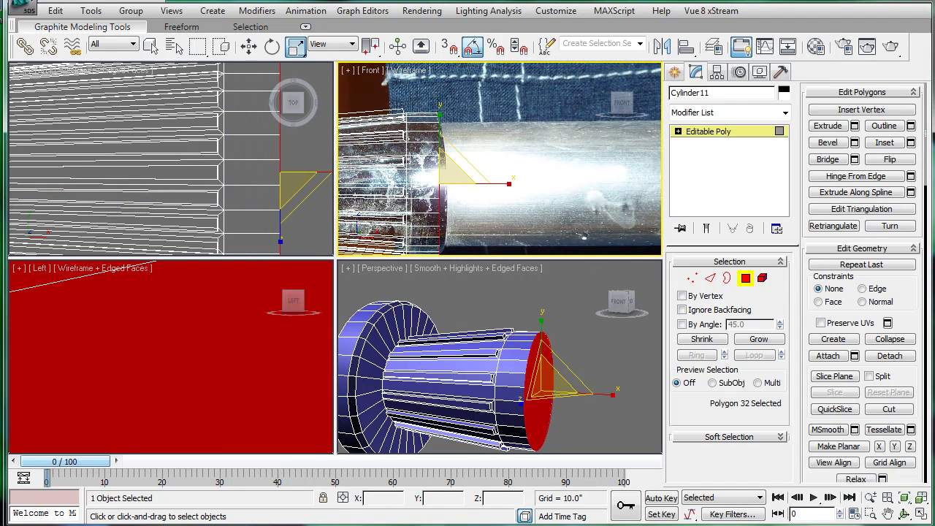
# - Inset the end cap slightly to the rod's diameter and extrude it 16.008" to start the rod
pyautogui.click(911, 143)
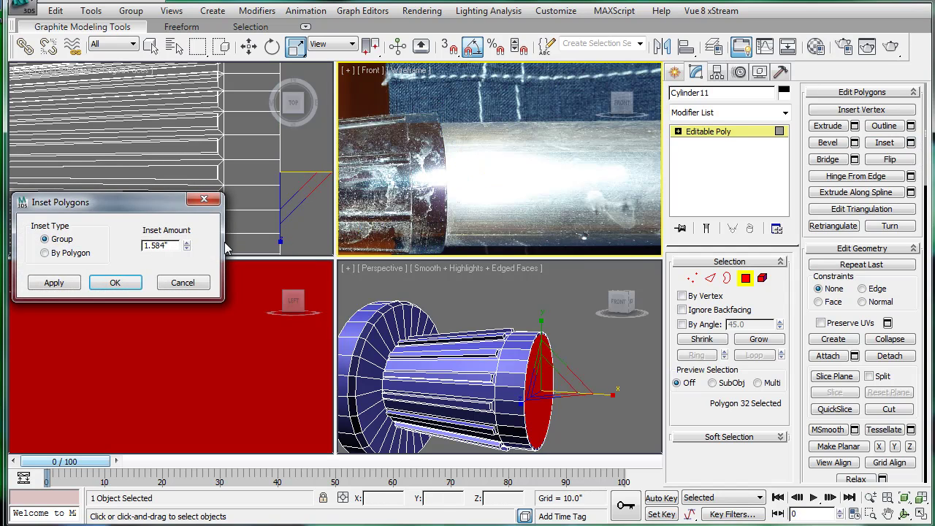
pyautogui.moveTo(187, 246); pyautogui.dragTo(187, 233)
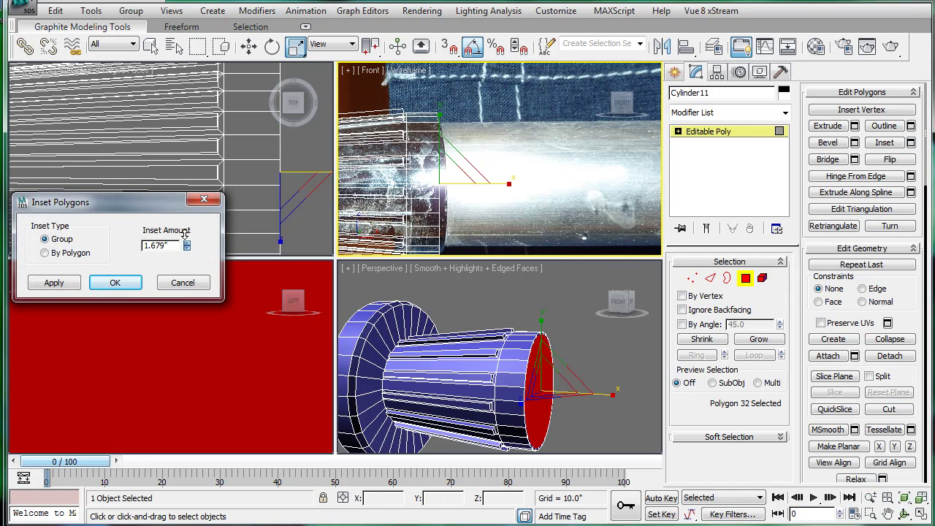
pyautogui.click(117, 282)
pyautogui.click(855, 125)
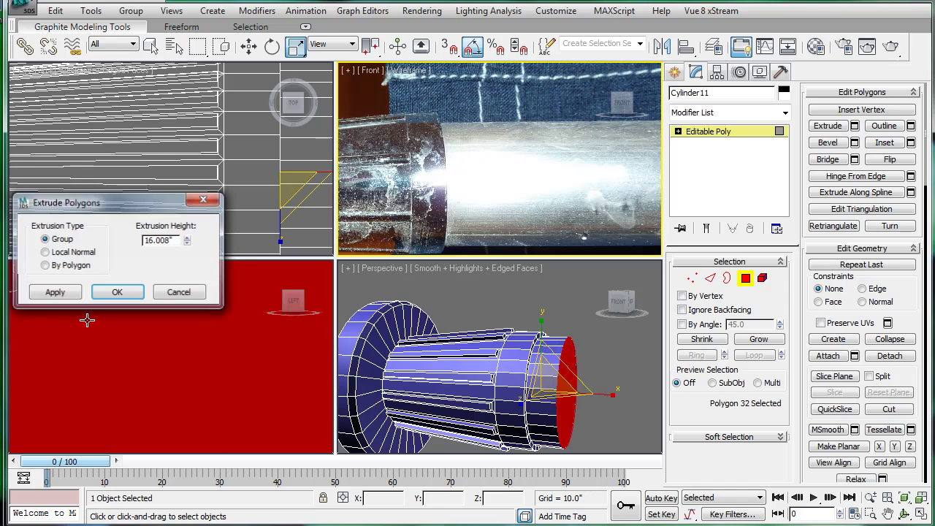
pyautogui.click(119, 290)
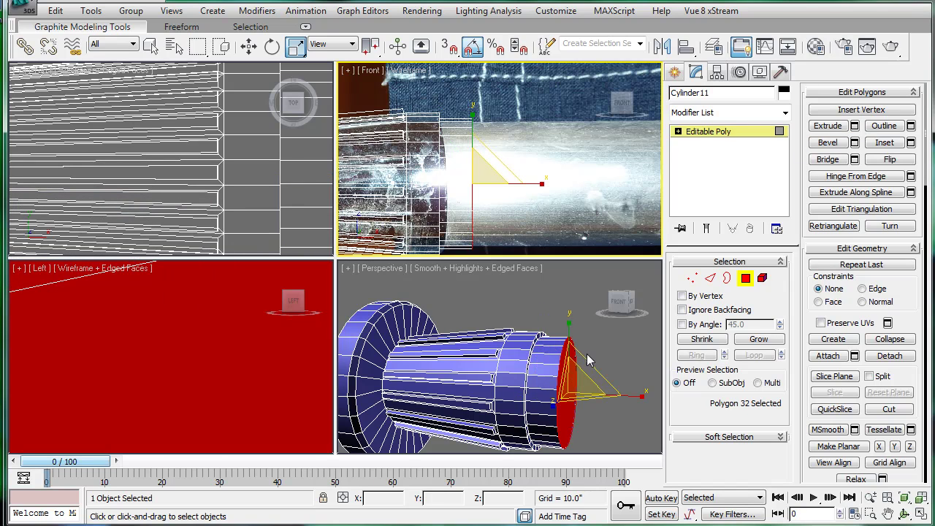
# - Delete the end cap polygon of the short rod section and return to the whole object
pyautogui.keyDown('alt'); pyautogui.moveTo(588, 360); pyautogui.dragTo(551, 358, button='middle'); pyautogui.keyUp('alt')
pyautogui.press('Delete')
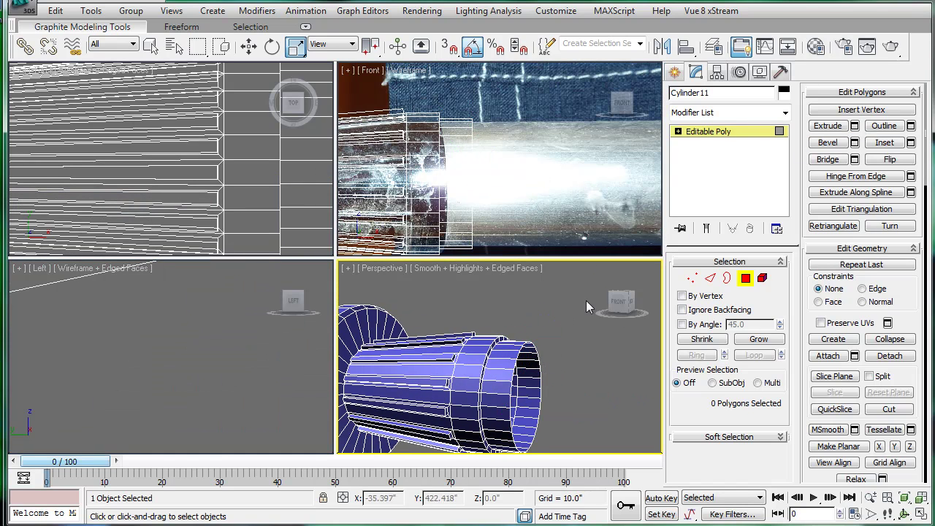
pyautogui.click(724, 130)
pyautogui.press('z')
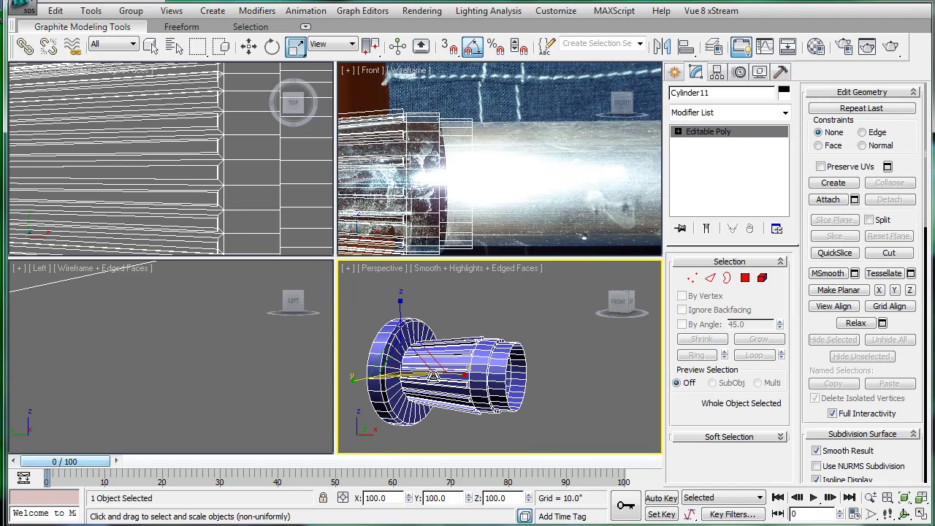
# - Clone the rod end fitting along the X axis as one independent copy
pyautogui.press('w')
pyautogui.moveTo(446, 375)
pyautogui.keyDown('shift'); pyautogui.mouseDown()
pyautogui.moveTo(574, 390)
pyautogui.moveTo(556, 379)
pyautogui.mouseUp(); pyautogui.keyUp('shift')
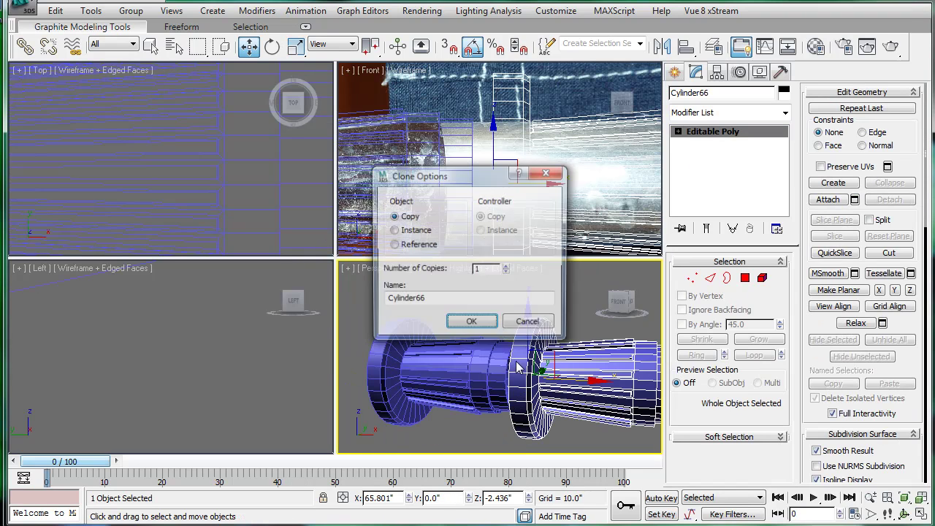
pyautogui.click(472, 323)
# - Rotate the copied fitting half a turn and move it along X to about 119.25" so the open rod ends face each other
pyautogui.moveTo(544, 377); pyautogui.dragTo(459, 369, button='middle')
pyautogui.press('e')
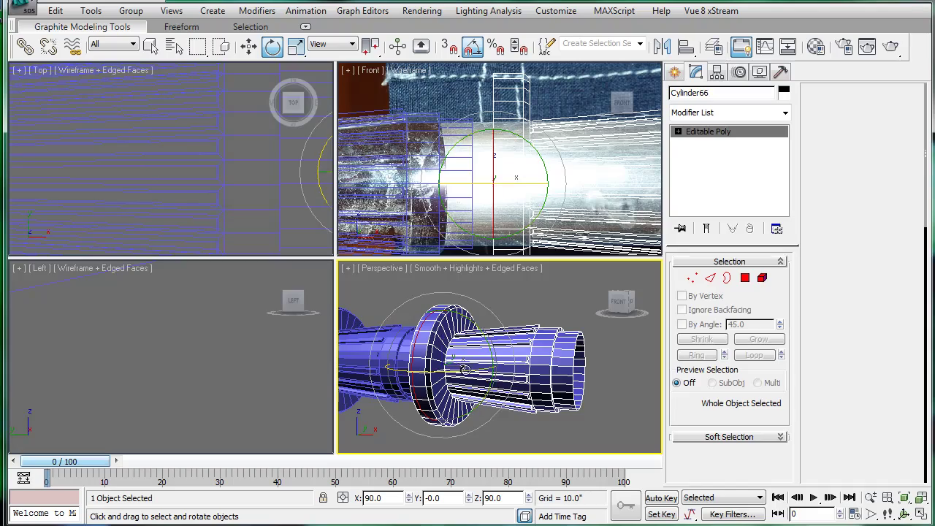
pyautogui.moveTo(458, 370); pyautogui.dragTo(590, 374)
pyautogui.press('w')
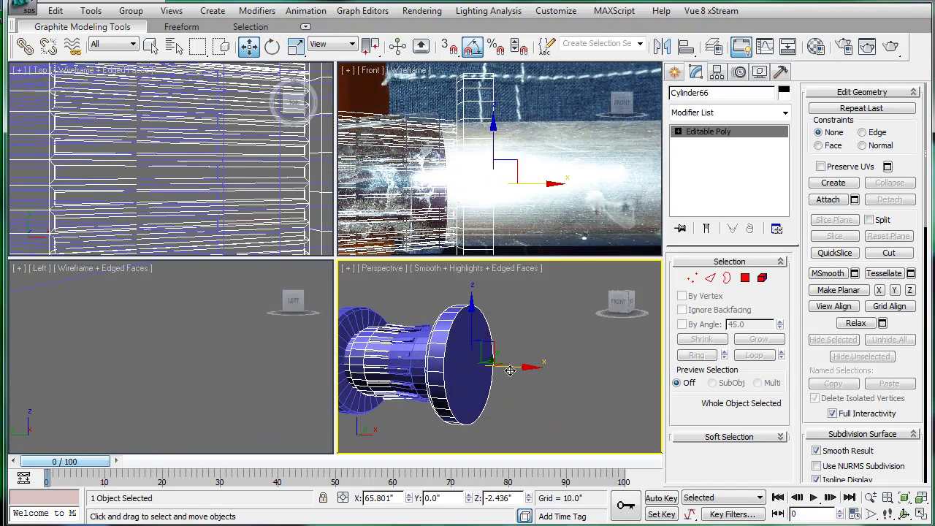
pyautogui.moveTo(511, 369)
pyautogui.mouseDown()
pyautogui.moveTo(679, 383)
pyautogui.moveTo(649, 379)
pyautogui.mouseUp()
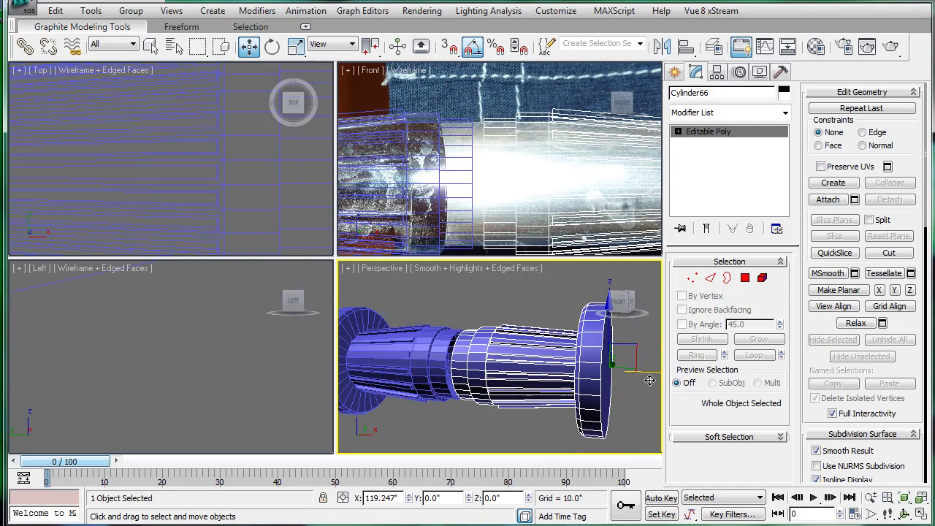
# - Attach the original rod end fitting to the copy as a single editable poly object
pyautogui.click(828, 200)
pyautogui.click(387, 367)
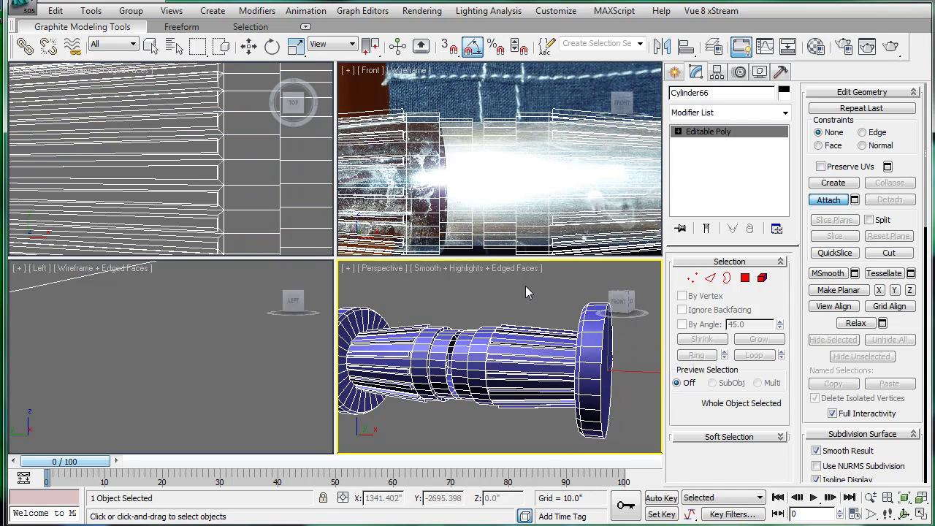
pyautogui.keyDown('alt'); pyautogui.moveTo(504, 358); pyautogui.dragTo(610, 349, button='middle'); pyautogui.keyUp('alt')
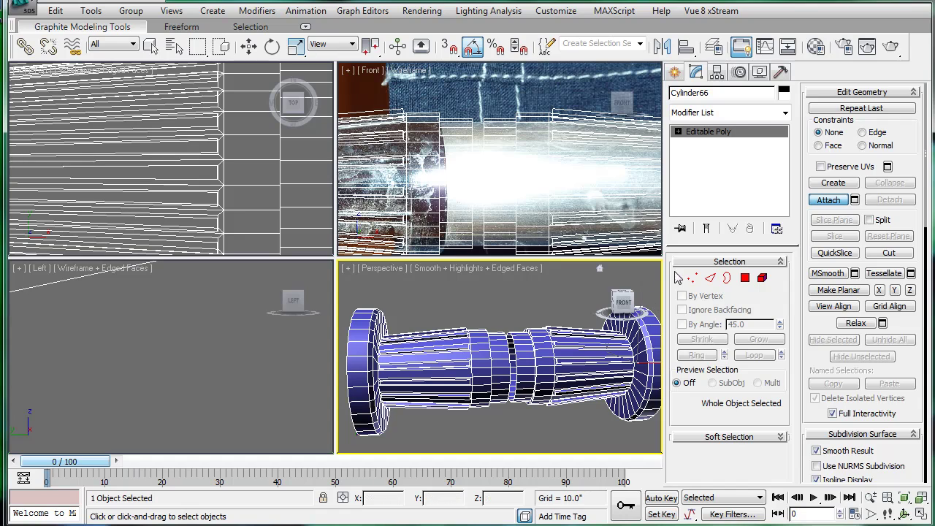
# - Select the vertices of the two facing open rings, scale them together along X, and weld the coinciding pairs
pyautogui.click(692, 280)
pyautogui.click(528, 178)
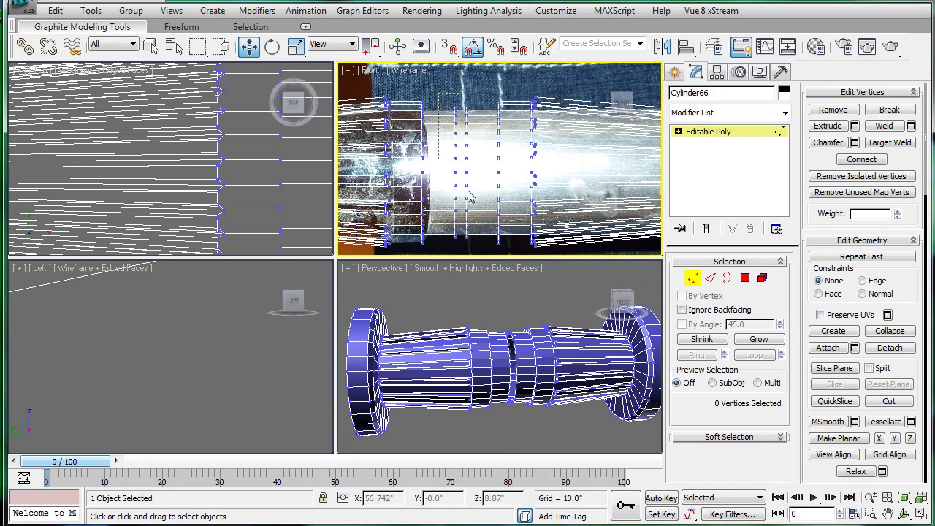
pyautogui.moveTo(481, 284); pyautogui.dragTo(482, 277)
pyautogui.press('r')
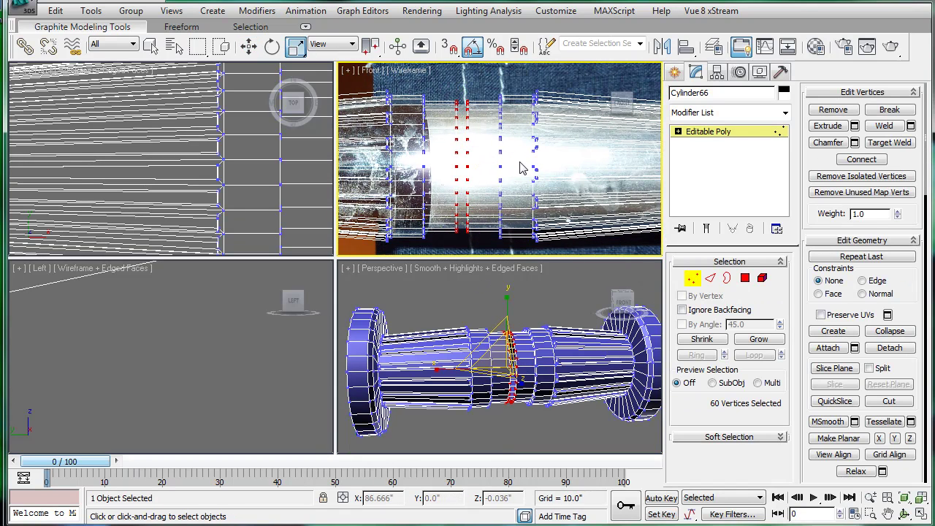
pyautogui.moveTo(384, 175); pyautogui.dragTo(384, 174)
pyautogui.hotkey('ctrl', 'z')
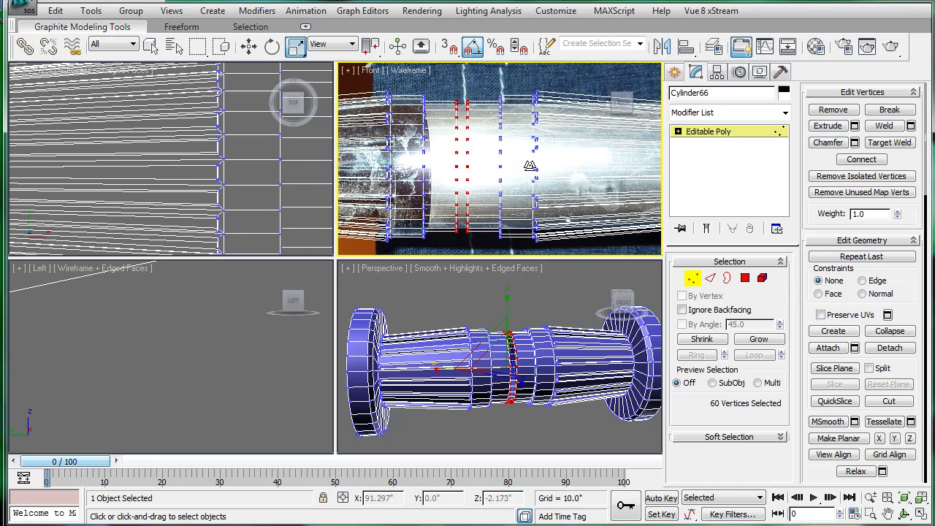
pyautogui.moveTo(531, 168); pyautogui.dragTo(639, 360)
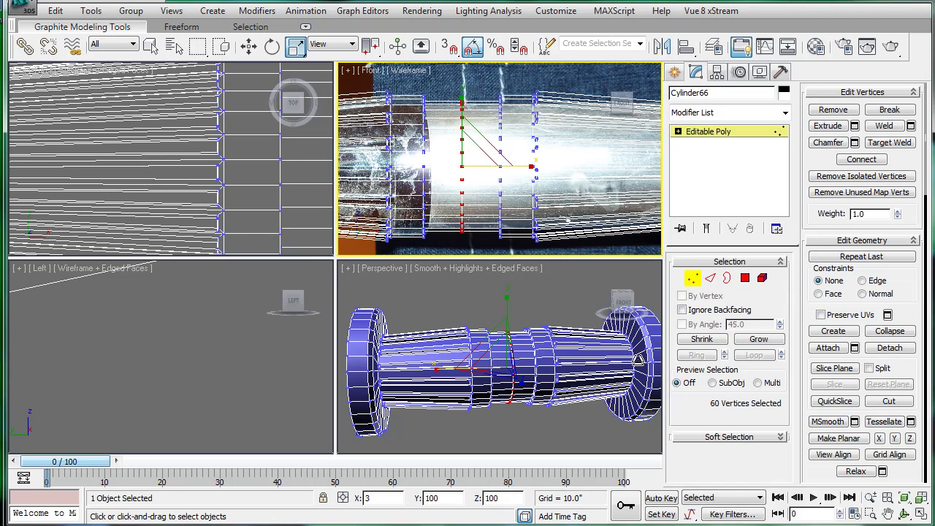
pyautogui.click(911, 125)
pyautogui.click(115, 298)
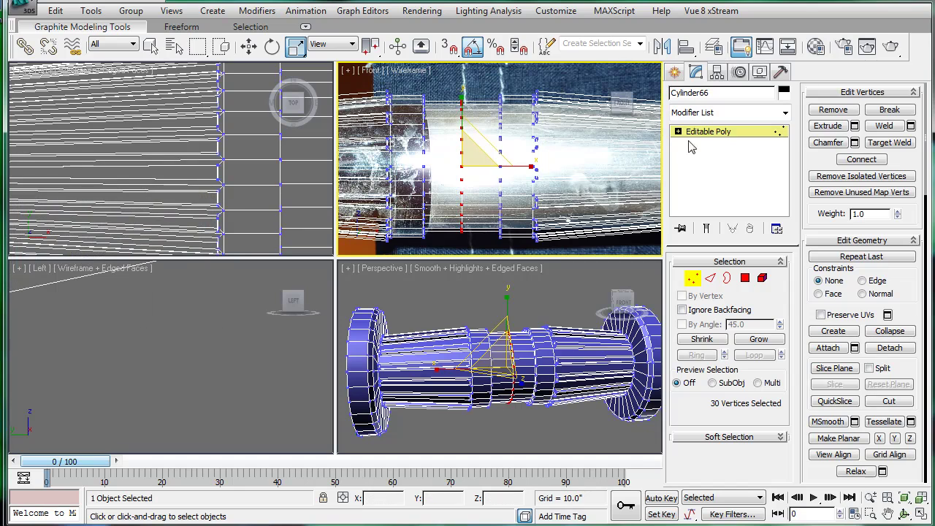
# - Select all vertices of the copied end fitting beyond the welded seam and move them outward along X to lengthen the rod
pyautogui.click(723, 138)
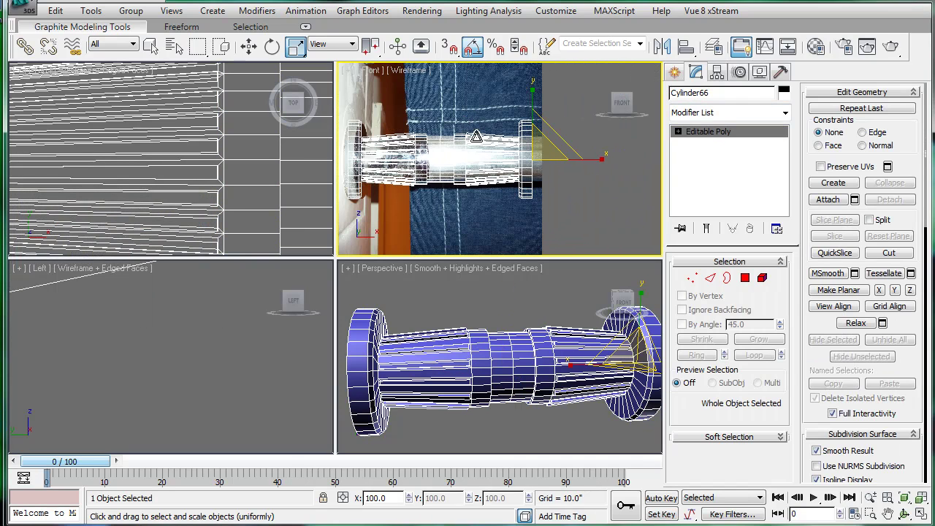
pyautogui.click(702, 132)
pyautogui.click(678, 132)
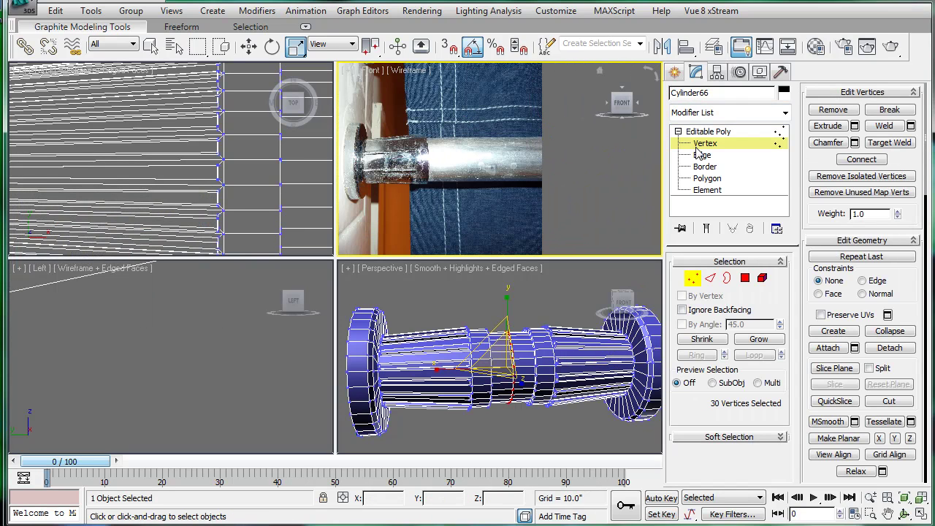
pyautogui.click(699, 145)
pyautogui.click(699, 146)
pyautogui.scroll(-2, 530, 119)
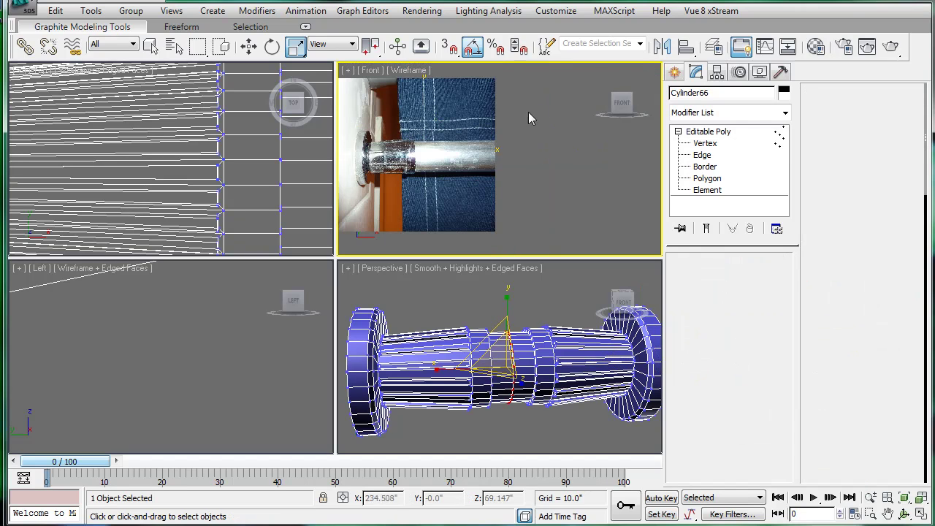
pyautogui.moveTo(536, 105); pyautogui.dragTo(438, 194)
pyautogui.press('w')
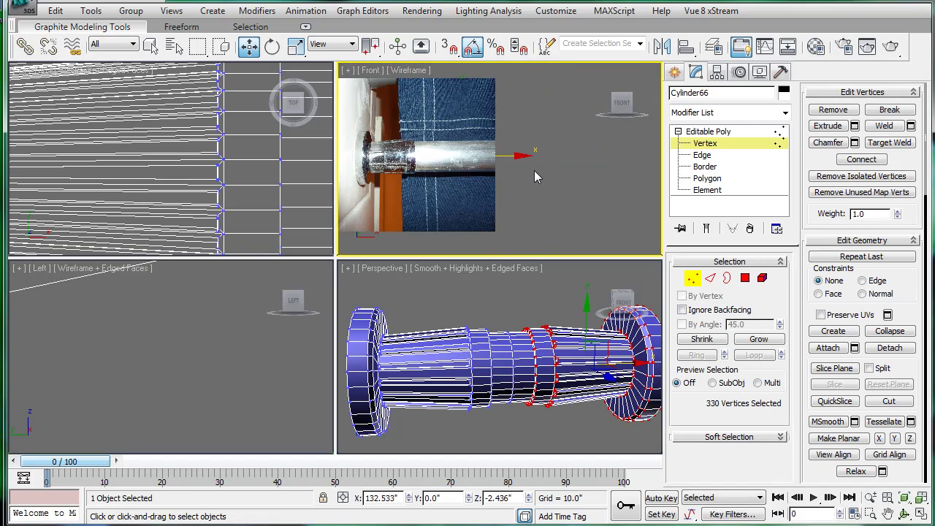
pyautogui.moveTo(513, 154); pyautogui.dragTo(586, 154)
# - Move the selected end fitting vertices further along X to about 1830" to stretch the rod to full length
pyautogui.scroll(-3, 569, 178)
pyautogui.scroll(-2, 567, 177)
pyautogui.moveTo(567, 178); pyautogui.dragTo(414, 210, button='middle')
pyautogui.moveTo(399, 194); pyautogui.dragTo(600, 193)
pyautogui.scroll(-2, 588, 198)
pyautogui.scroll(-2, 567, 187)
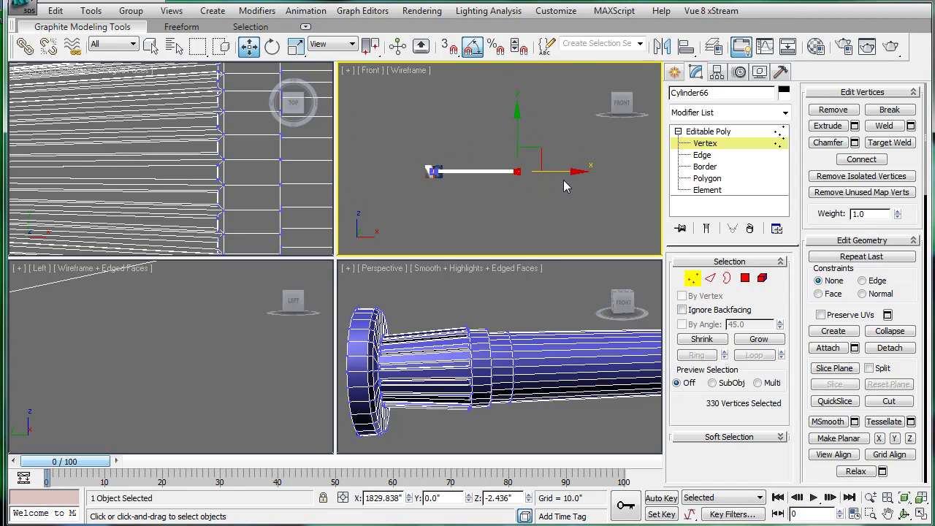